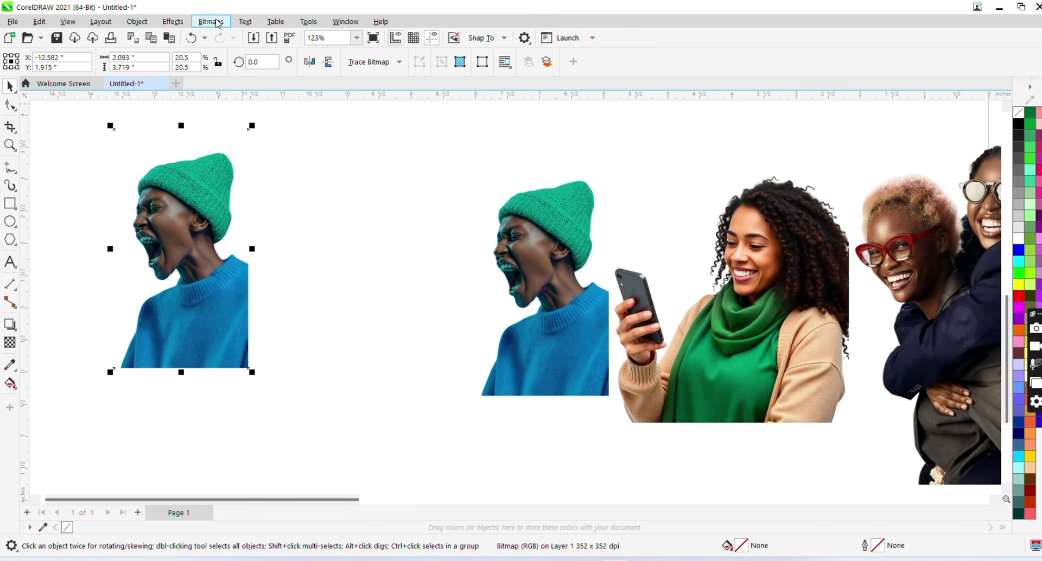
Convert the selected photo of the person in the green beanie to a 300 dpi Grayscale (8-bit) bitmap with a transparent background.
{"action": "left_click", "coordinate": [218, 22]}
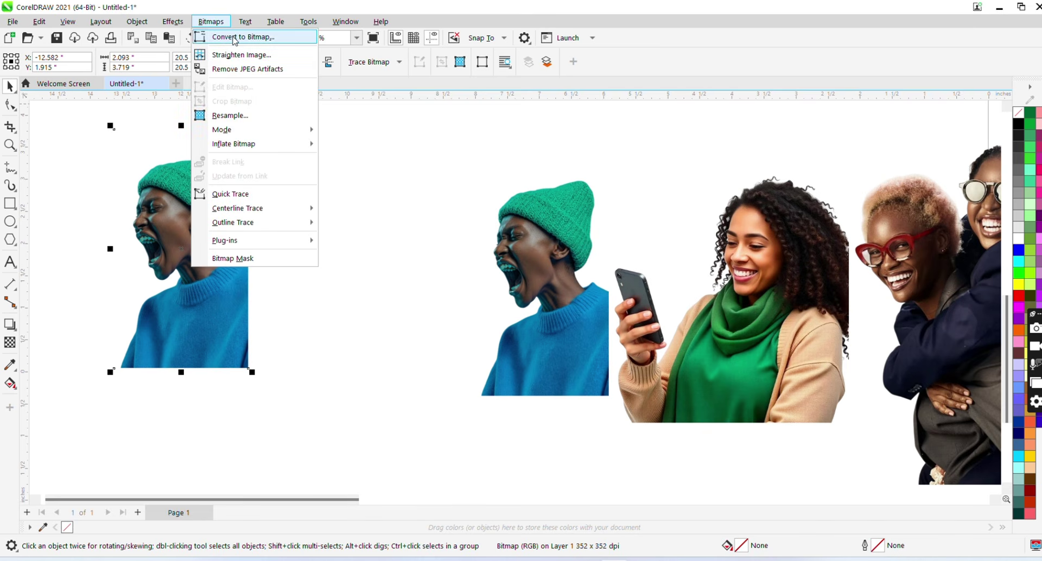
{"action": "left_click", "coordinate": [235, 39]}
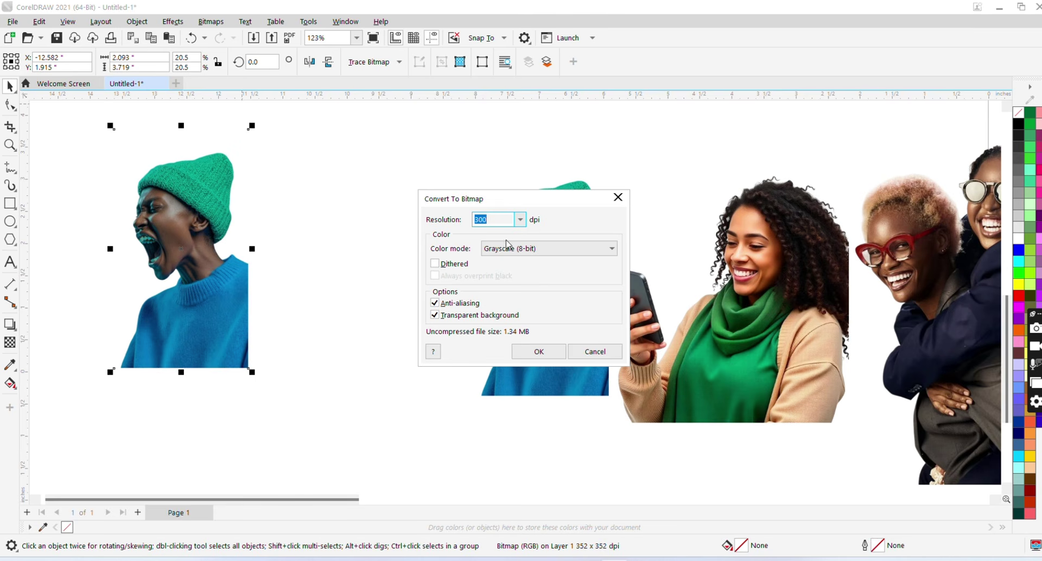
{"action": "left_click", "coordinate": [517, 251]}
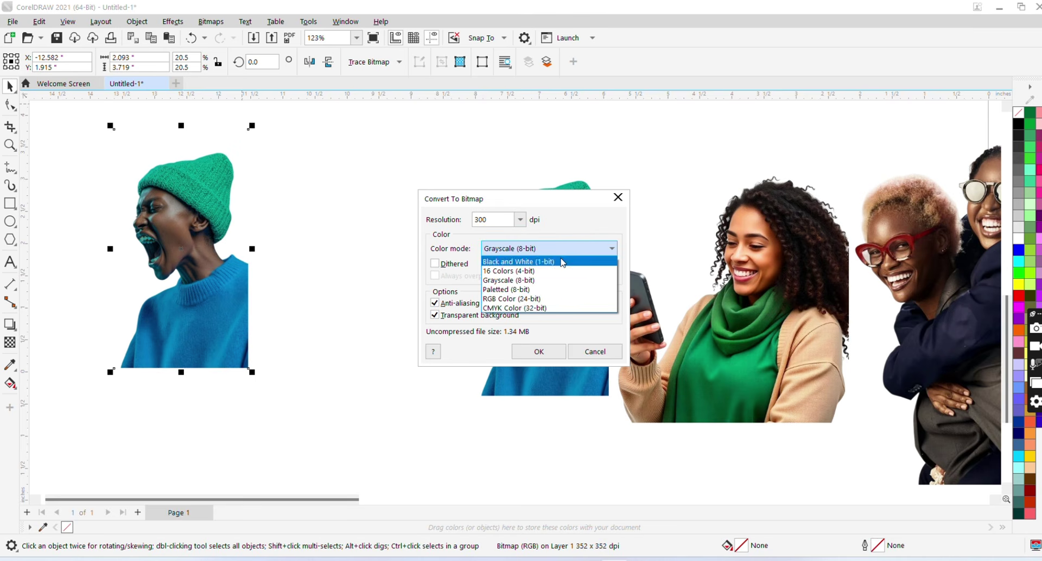
{"action": "left_click", "coordinate": [595, 253]}
{"action": "left_click", "coordinate": [596, 253]}
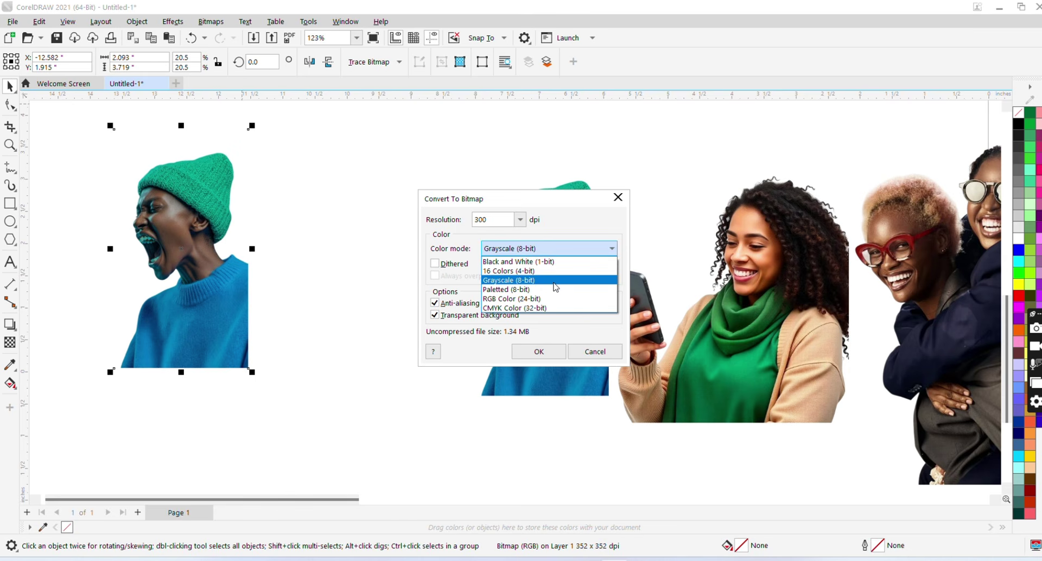
{"action": "left_click", "coordinate": [554, 280]}
{"action": "left_click", "coordinate": [539, 352]}
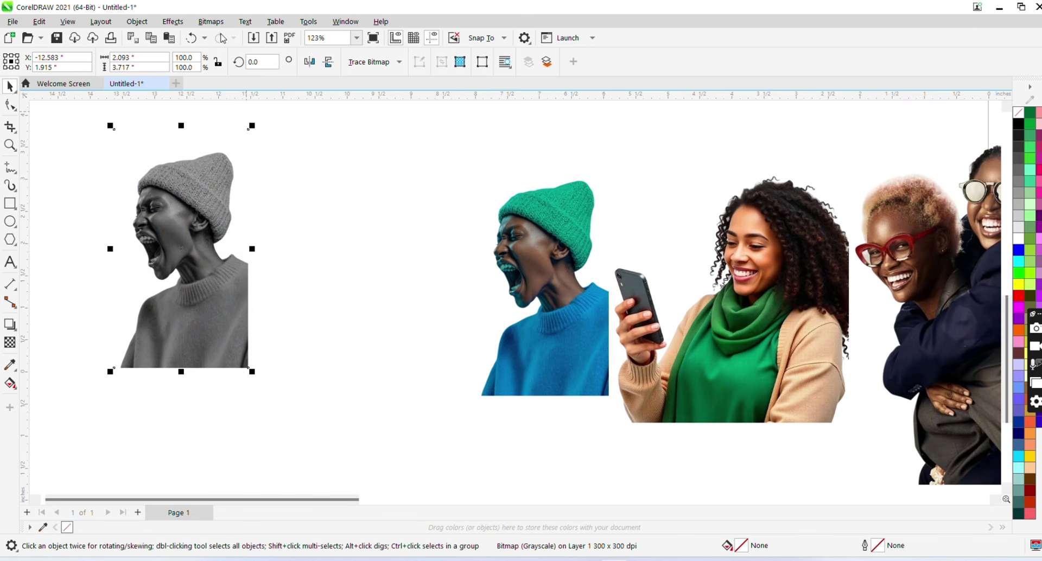
Turn the grayscale photo into a solid black silhouette with the Tone Curve, placing the curve point at X 201, Y 72.
{"action": "left_click", "coordinate": [174, 22]}
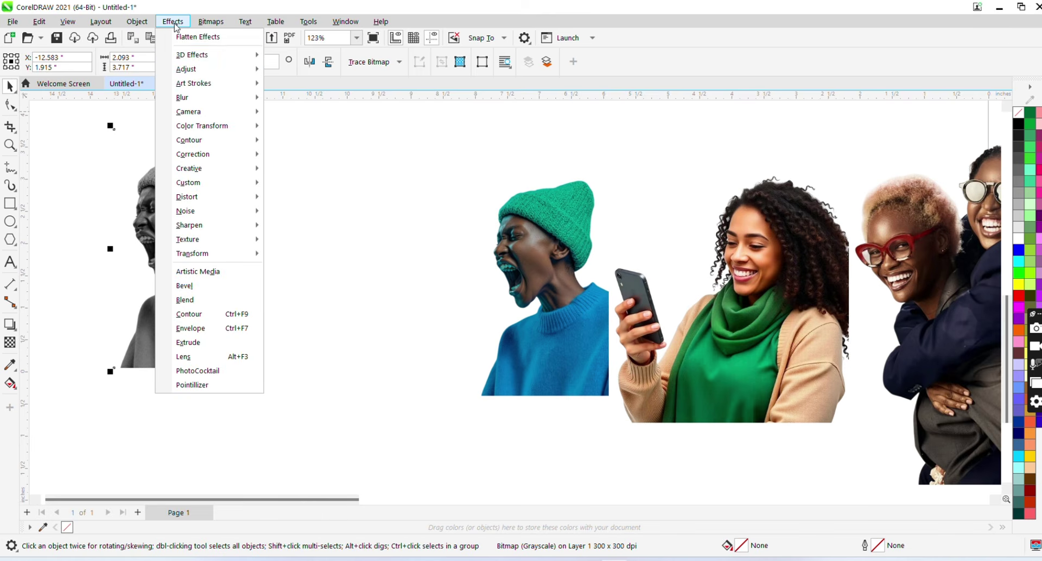
{"action": "mouse_move", "coordinate": [224, 76]}
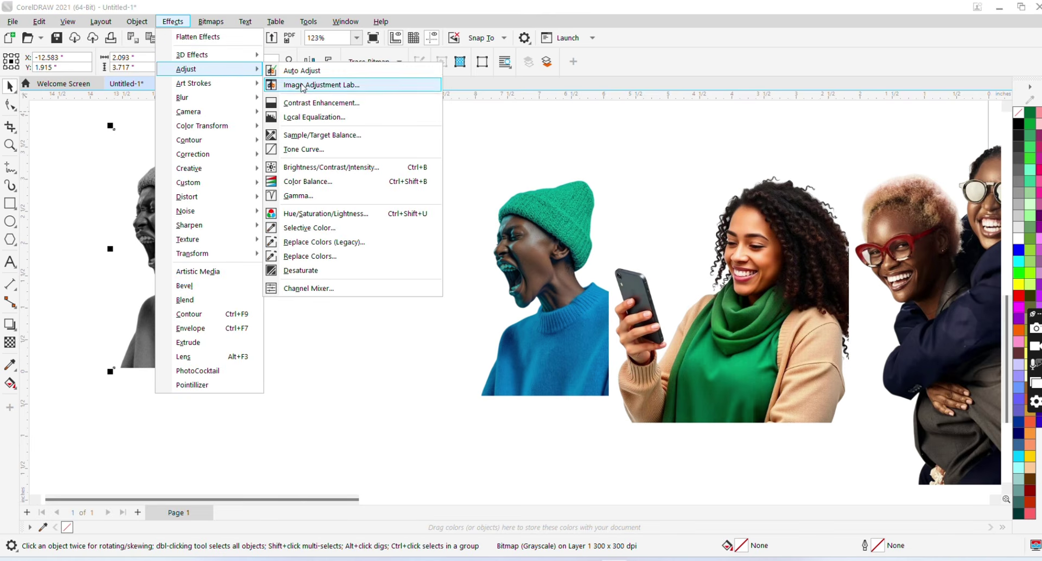
{"action": "left_click", "coordinate": [325, 151]}
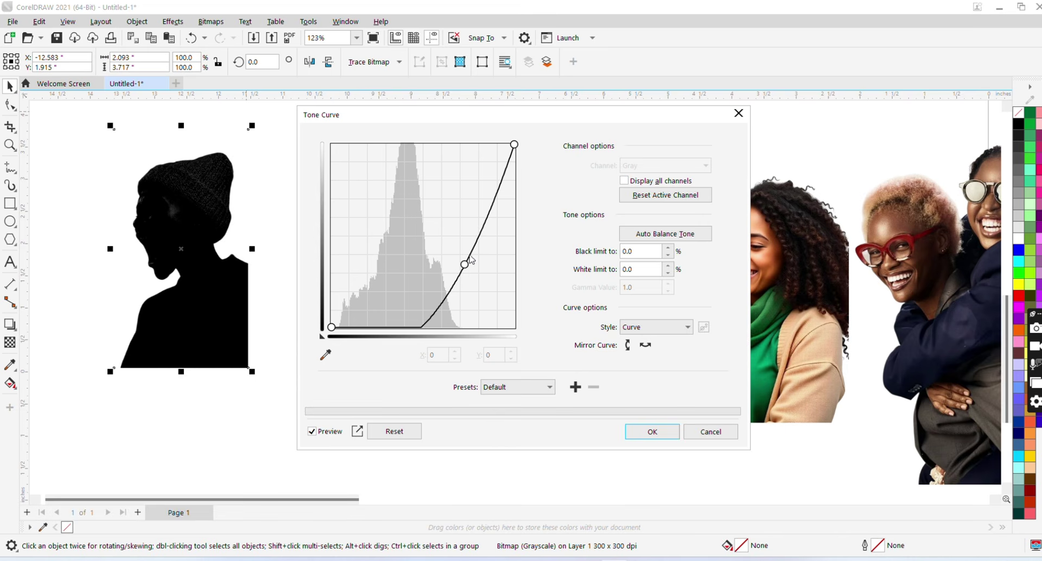
{"action": "left_click_drag", "start_coordinate": [464, 264], "coordinate": [411, 237]}
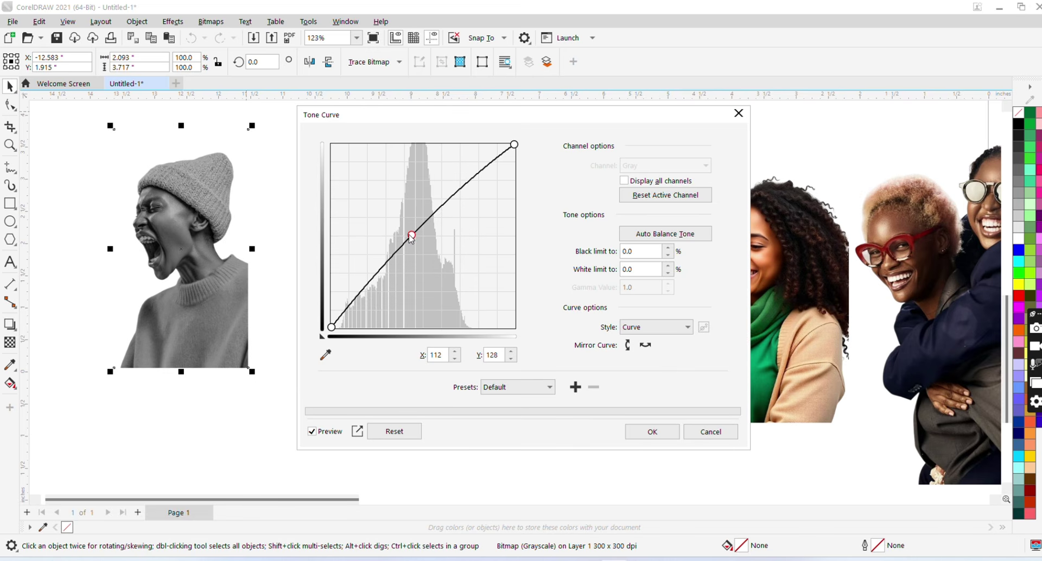
{"action": "left_click_drag", "start_coordinate": [412, 237], "coordinate": [475, 279]}
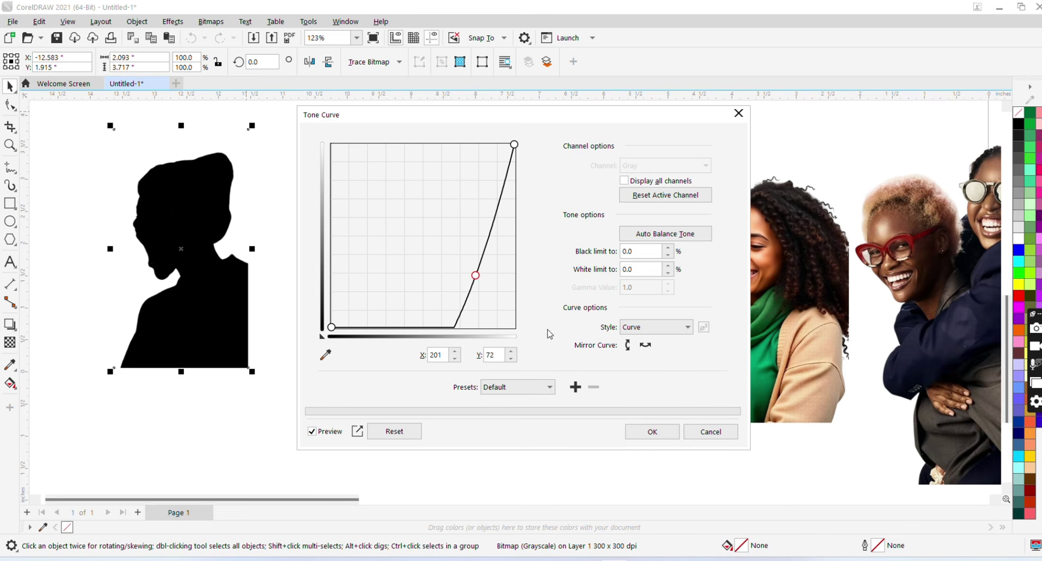
{"action": "left_click", "coordinate": [652, 431]}
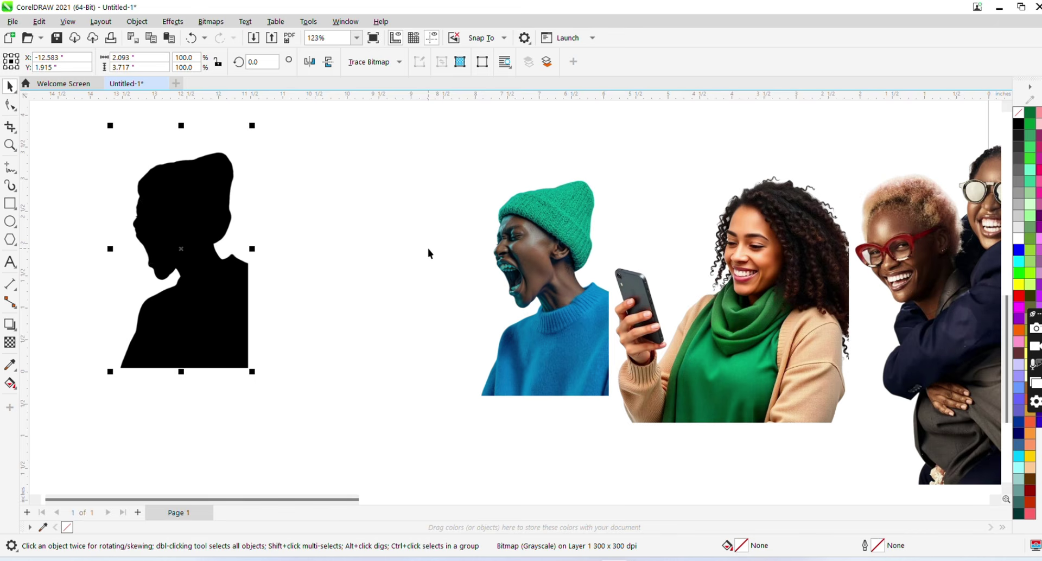
Quick Trace the black silhouette bitmap and delete the source bitmap, keeping only the traced curve.
{"action": "left_click", "coordinate": [378, 63]}
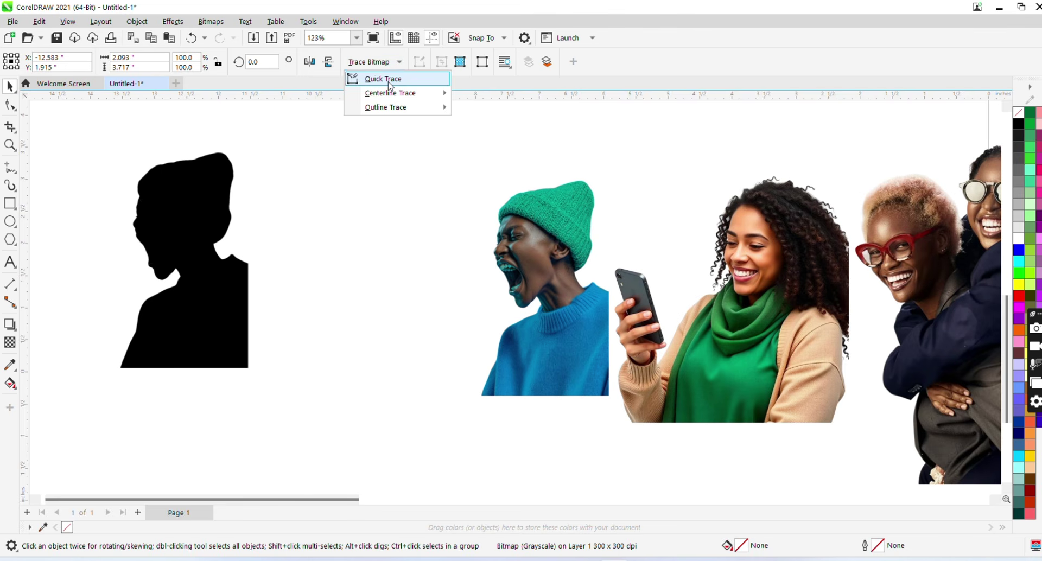
{"action": "left_click", "coordinate": [391, 85]}
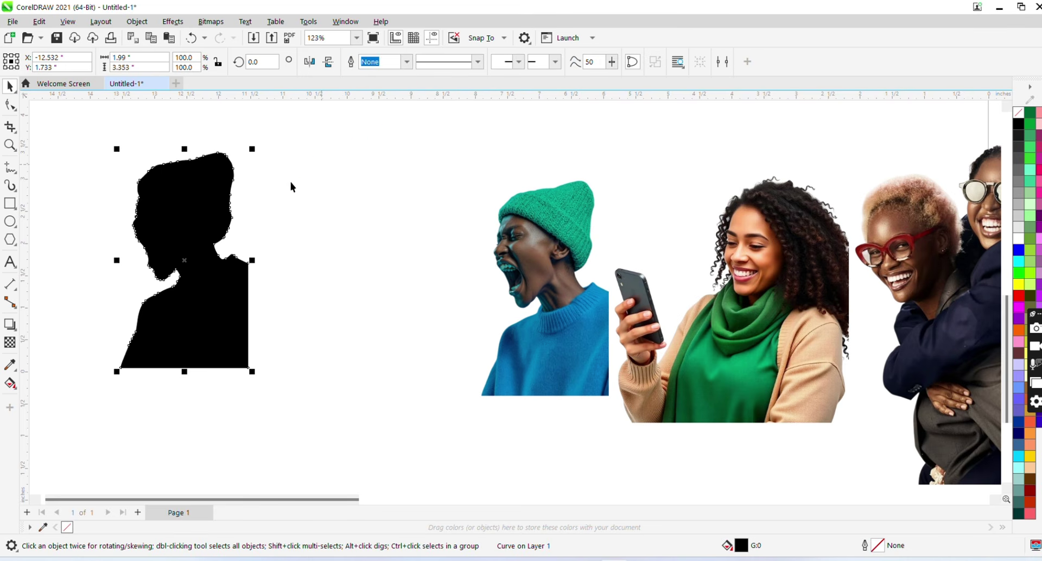
{"action": "left_click_drag", "start_coordinate": [213, 210], "coordinate": [329, 206]}
{"action": "left_click", "coordinate": [204, 230]}
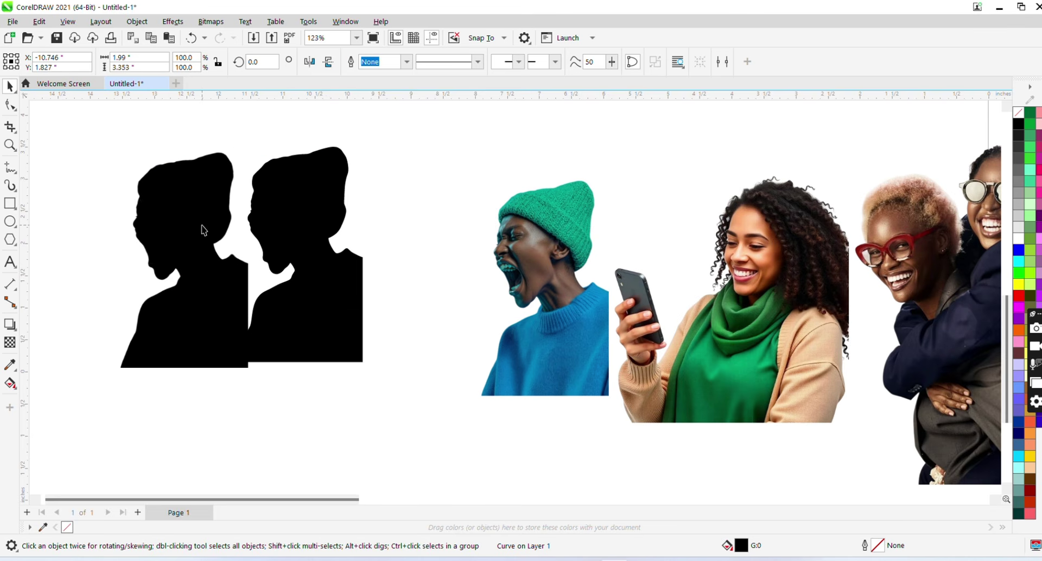
{"action": "left_click_drag", "start_coordinate": [202, 227], "coordinate": [174, 231]}
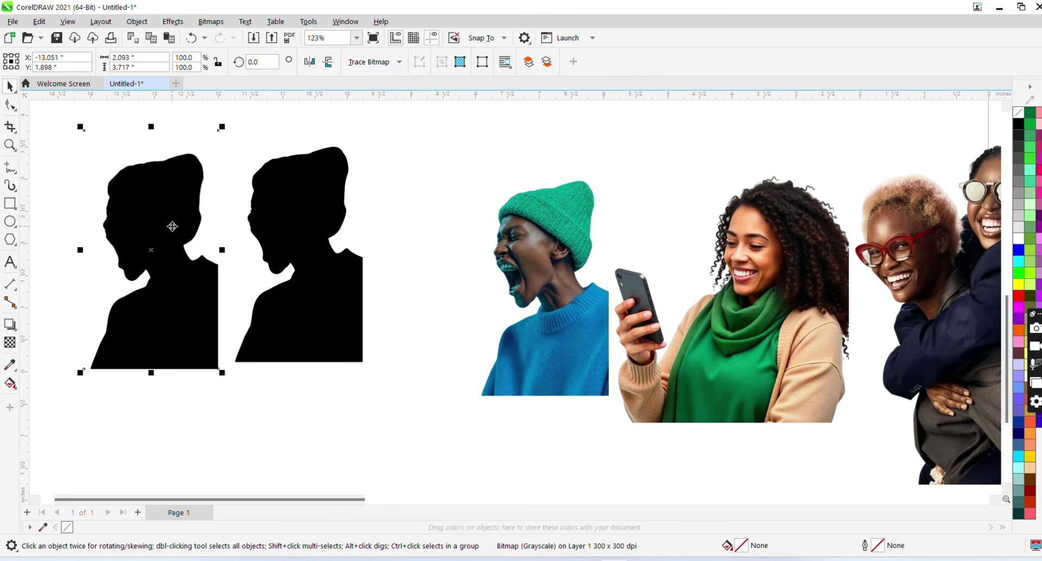
{"action": "key", "text": "Delete"}
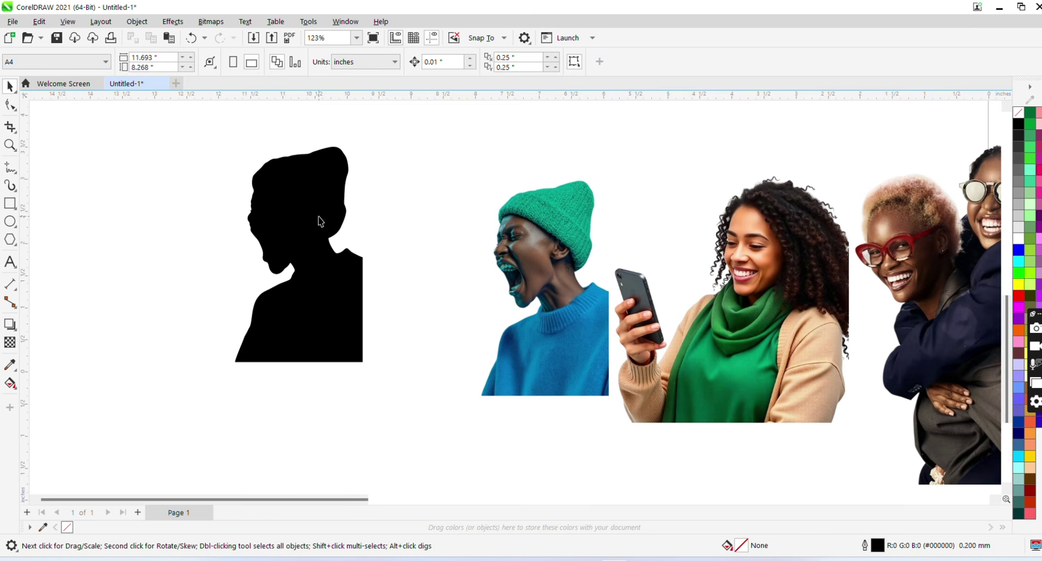
Shift the traced silhouette slightly downward and move the color photo of the person in the beanie close beside it.
{"action": "left_click_drag", "start_coordinate": [320, 224], "coordinate": [324, 242]}
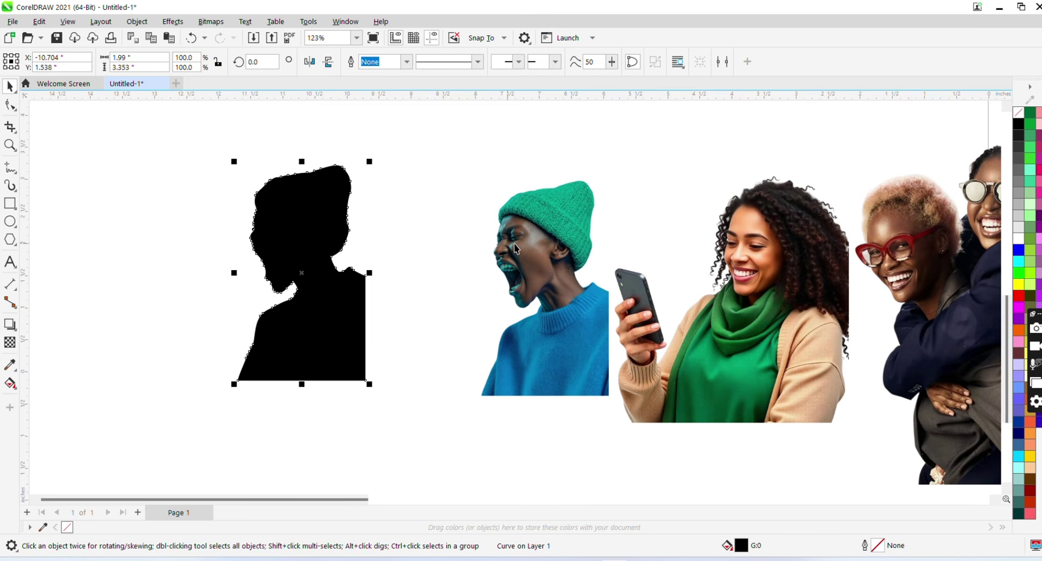
{"action": "left_click_drag", "start_coordinate": [517, 249], "coordinate": [431, 222]}
{"action": "left_click", "coordinate": [326, 236]}
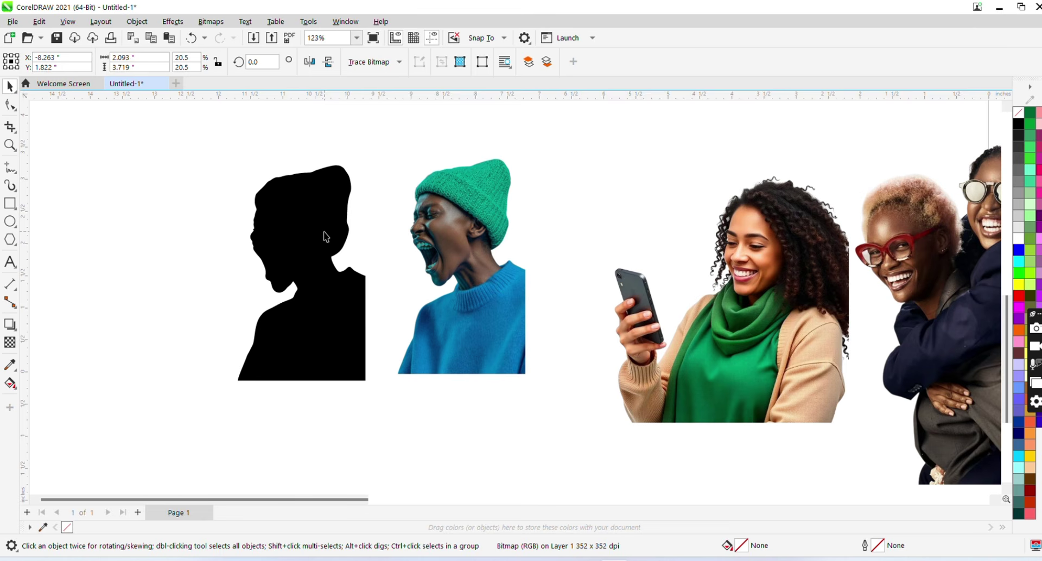
{"action": "left_click", "coordinate": [477, 228]}
{"action": "left_click", "coordinate": [333, 235]}
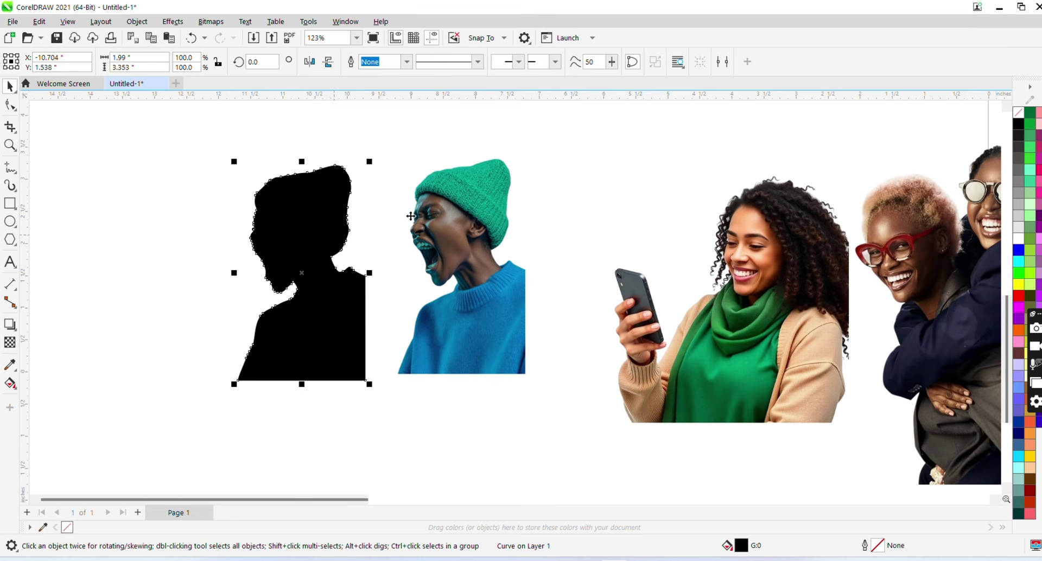
PowerClip the color photo of the person in the beanie inside the black silhouette curve.
{"action": "left_click", "coordinate": [472, 215]}
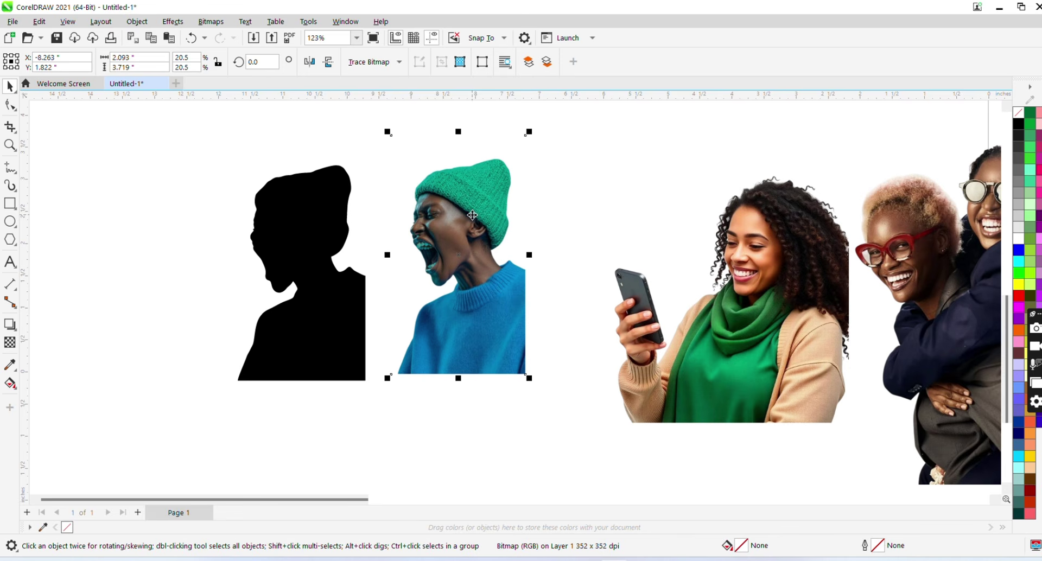
{"action": "right_click", "coordinate": [472, 215]}
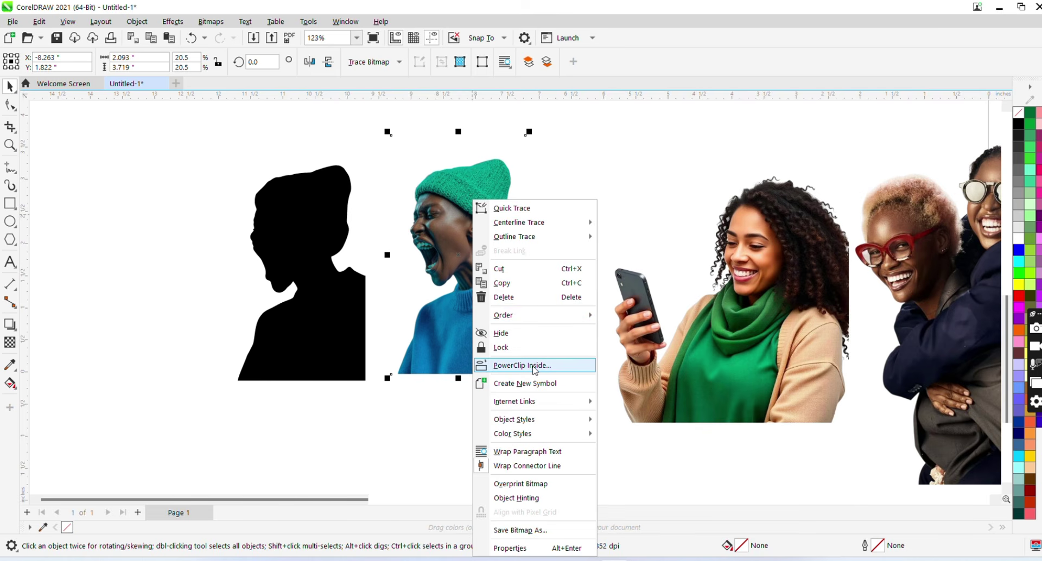
{"action": "left_click", "coordinate": [535, 367]}
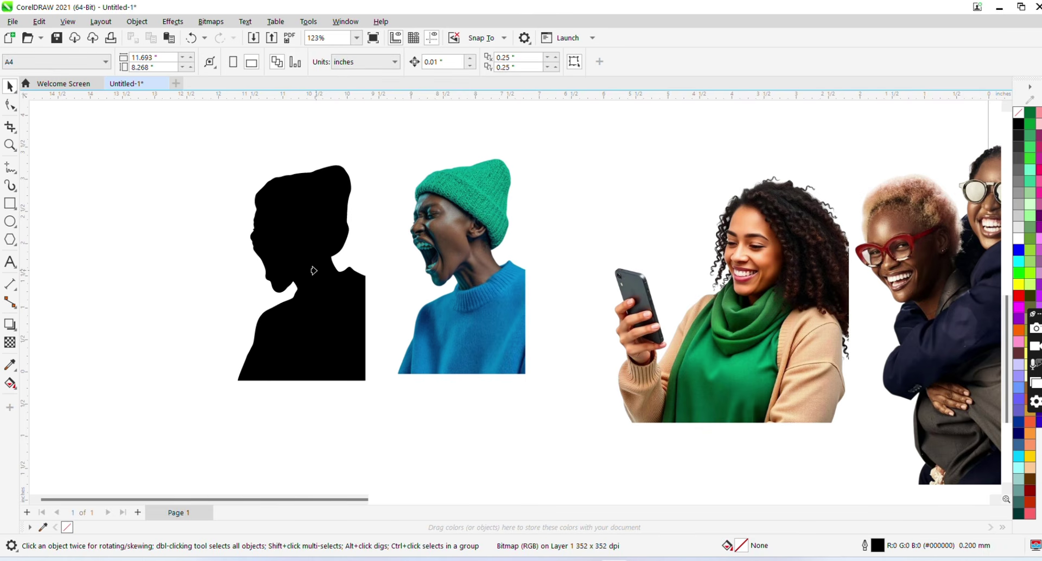
{"action": "left_click", "coordinate": [313, 270]}
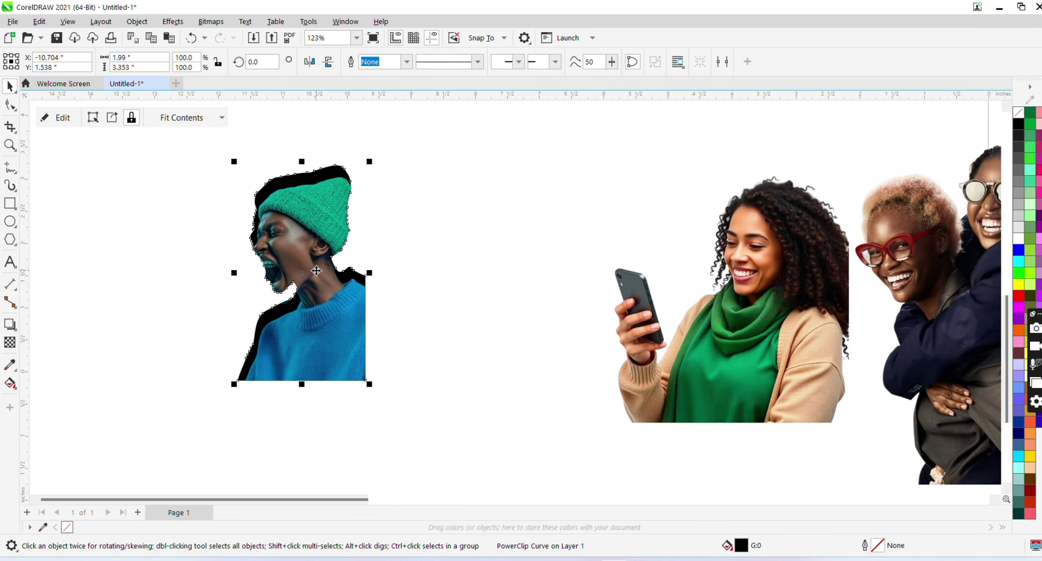
Edit the PowerClip, nudge the photo up and slightly left to X -10.754, Y 1.718 so it matches the silhouette outline, and finish editing.
{"action": "right_click", "coordinate": [317, 271]}
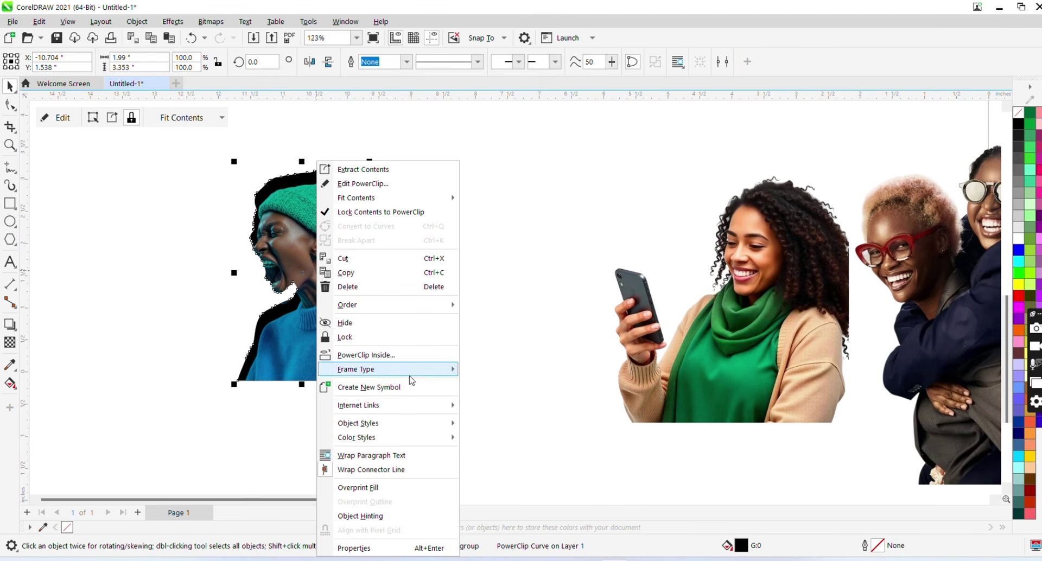
{"action": "left_click", "coordinate": [371, 183]}
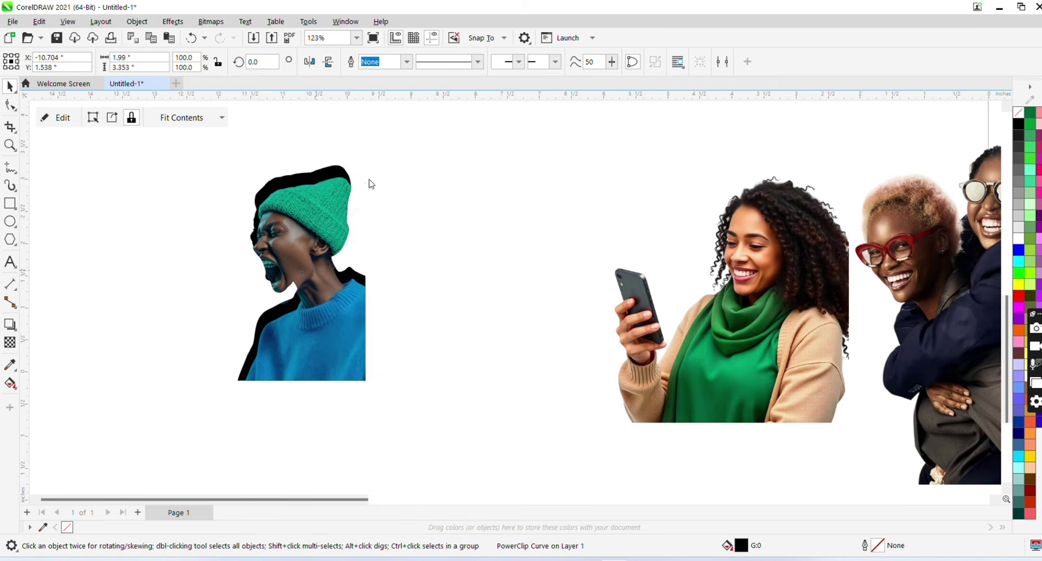
{"action": "left_click", "coordinate": [341, 215]}
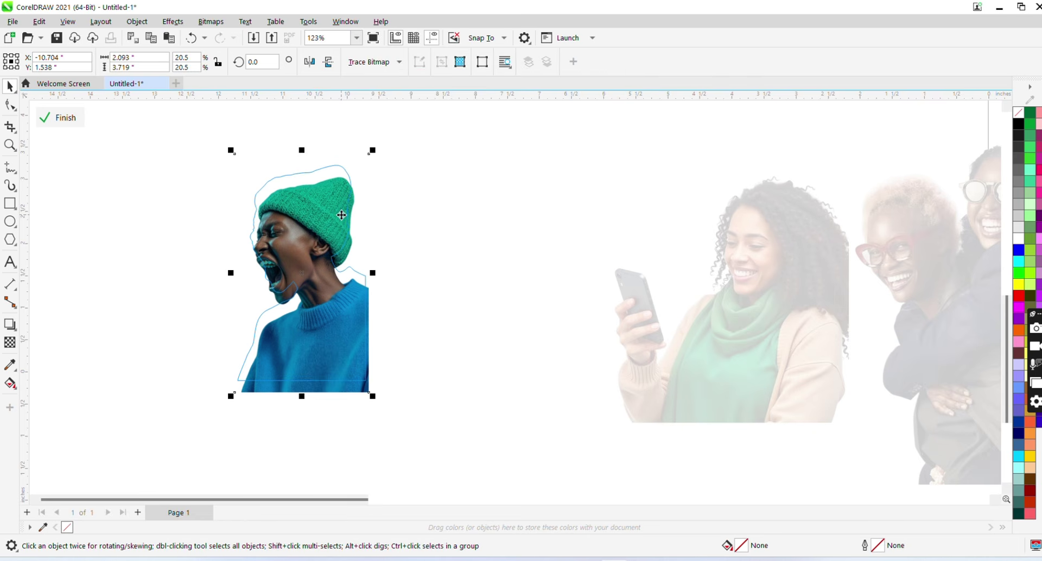
{"action": "key", "text": "Up"}
{"action": "key", "text": "Up"}
{"action": "key", "text": "Up"}
{"action": "key", "text": "Up"}
{"action": "key", "text": "Up"}
{"action": "key", "text": "Up"}
{"action": "key", "text": "Up"}
{"action": "key", "text": "Up"}
{"action": "key", "text": "Up"}
{"action": "key", "text": "Up"}
{"action": "key", "text": "Up"}
{"action": "key", "text": "Up"}
{"action": "key", "text": "Up"}
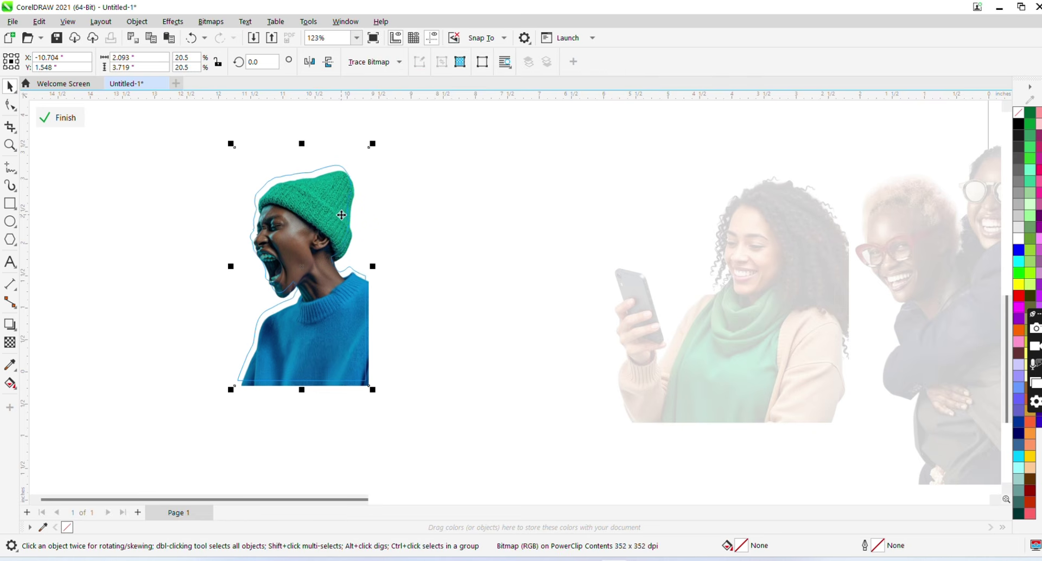
{"action": "key", "text": "Left"}
{"action": "key", "text": "Up"}
{"action": "key", "text": "Up"}
{"action": "key", "text": "Up"}
{"action": "key", "text": "Up"}
{"action": "key", "text": "Up"}
{"action": "key", "text": "Up"}
{"action": "key", "text": "Up"}
{"action": "key", "text": "Up"}
{"action": "key", "text": "Up"}
{"action": "key", "text": "Up"}
{"action": "key", "text": "Up"}
{"action": "key", "text": "Up"}
{"action": "key", "text": "Left"}
{"action": "key", "text": "Left"}
{"action": "key", "text": "Left"}
{"action": "key", "text": "Left"}
{"action": "key", "text": "Left"}
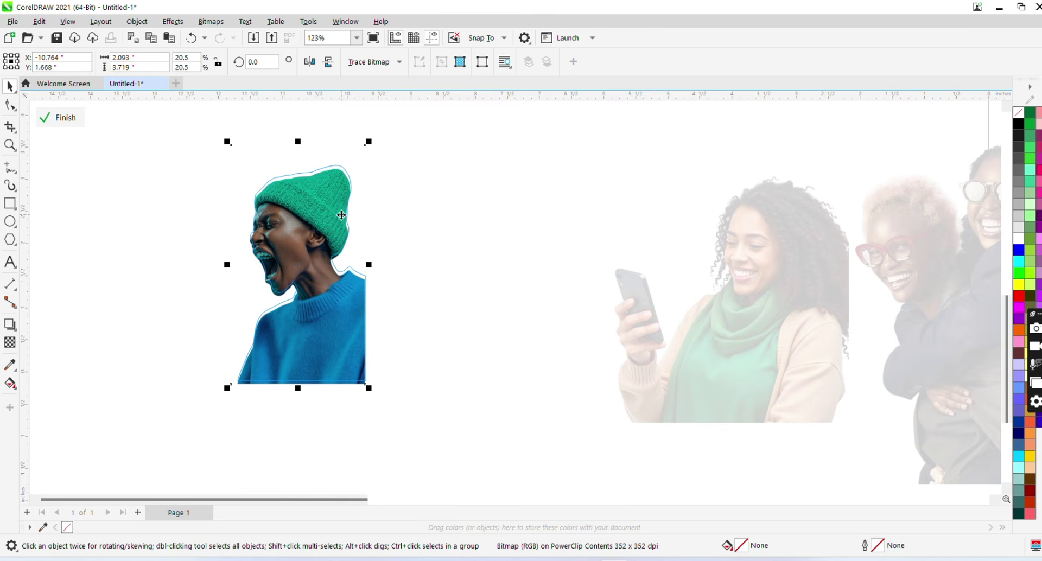
{"action": "key", "text": "Up"}
{"action": "key", "text": "Up"}
{"action": "key", "text": "Up"}
{"action": "key", "text": "Up"}
{"action": "key", "text": "Up"}
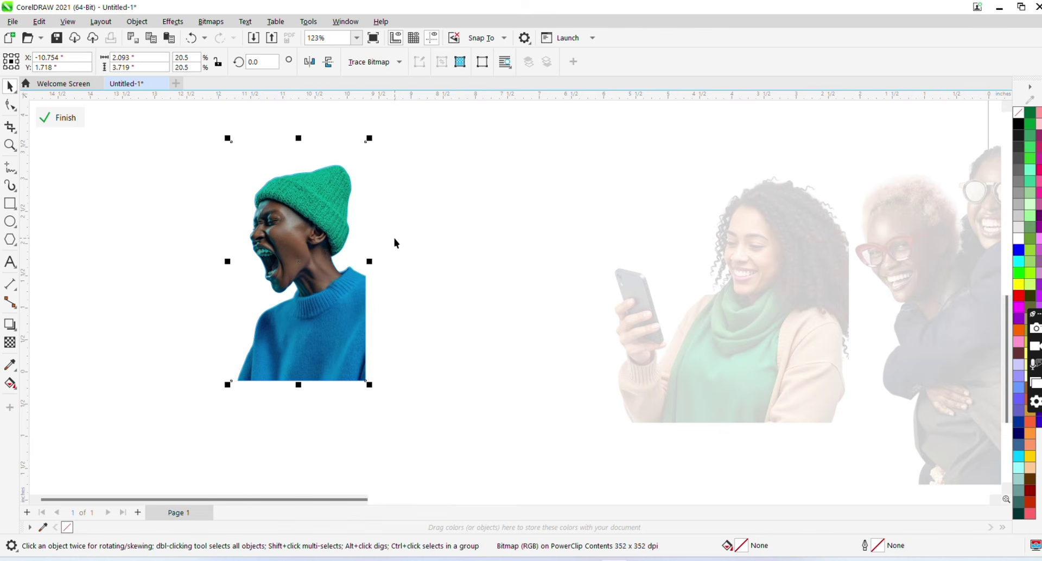
{"action": "right_click", "coordinate": [314, 245]}
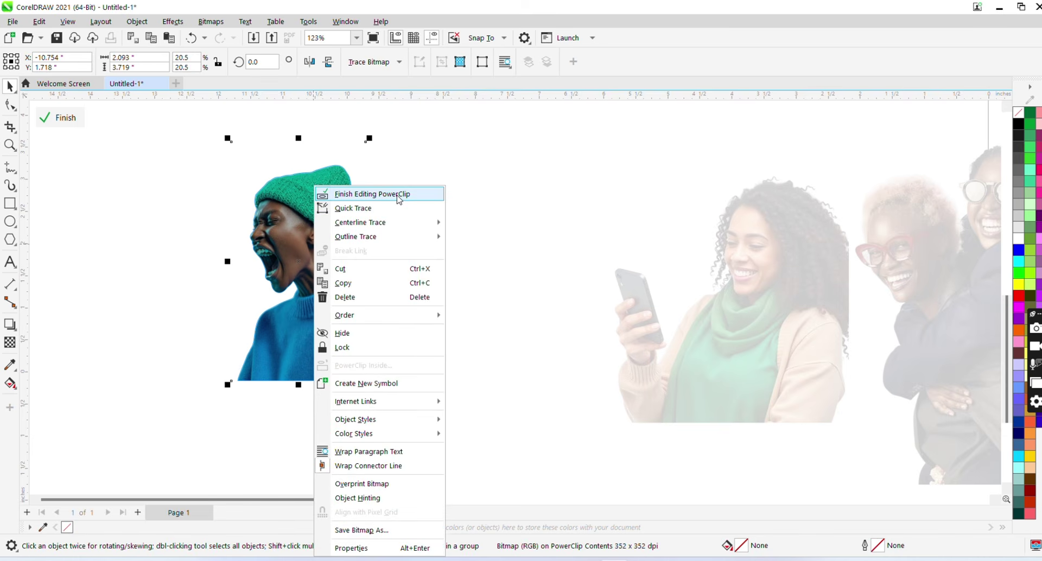
{"action": "left_click", "coordinate": [399, 199]}
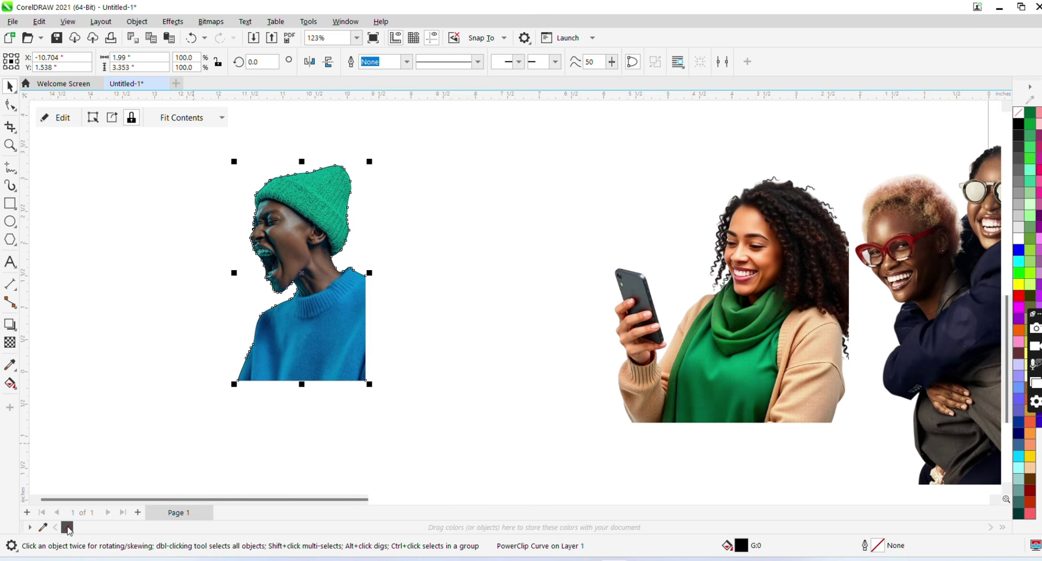
Remove the black fill from the PowerClip silhouette, check its edges deselected, and reselect it.
{"action": "left_click", "coordinate": [67, 528]}
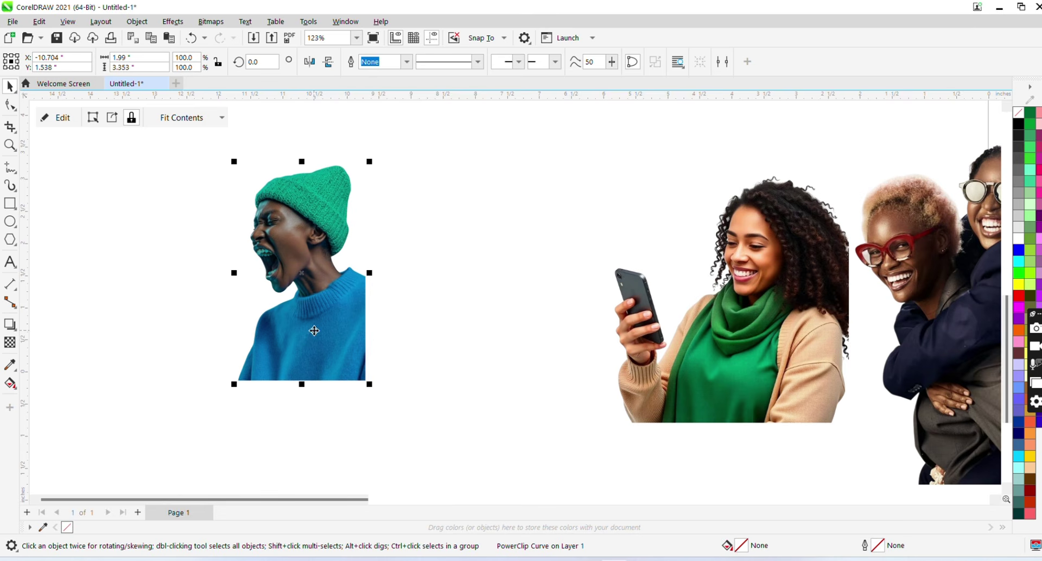
{"action": "left_click", "coordinate": [396, 343]}
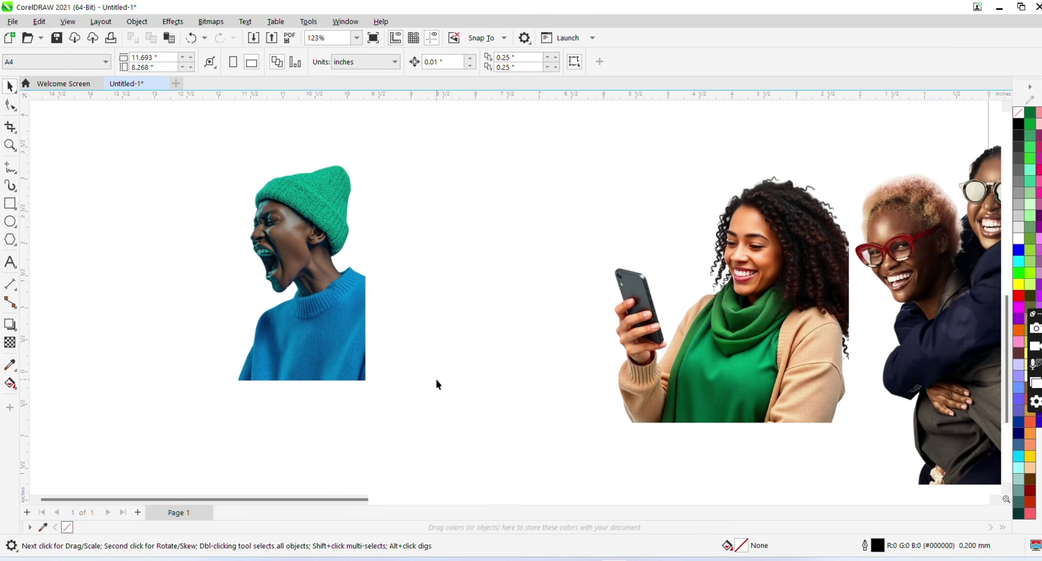
{"action": "left_click", "coordinate": [354, 327]}
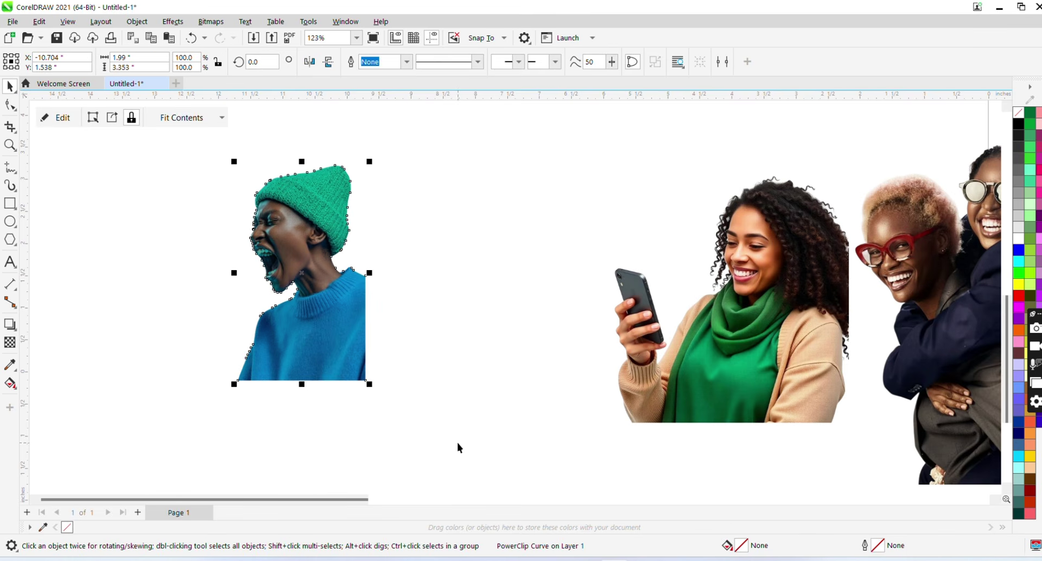
Import the asphalt-road-modern-city photo from the Downloads folder and move it until its upper corner is in view.
{"action": "left_click", "coordinate": [554, 560]}
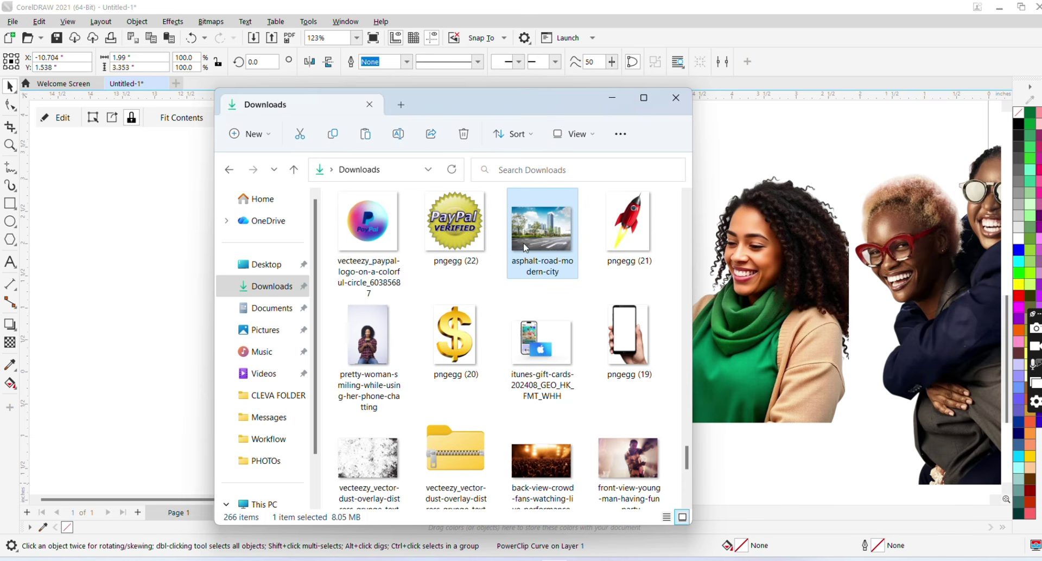
{"action": "left_click_drag", "start_coordinate": [525, 248], "coordinate": [142, 260]}
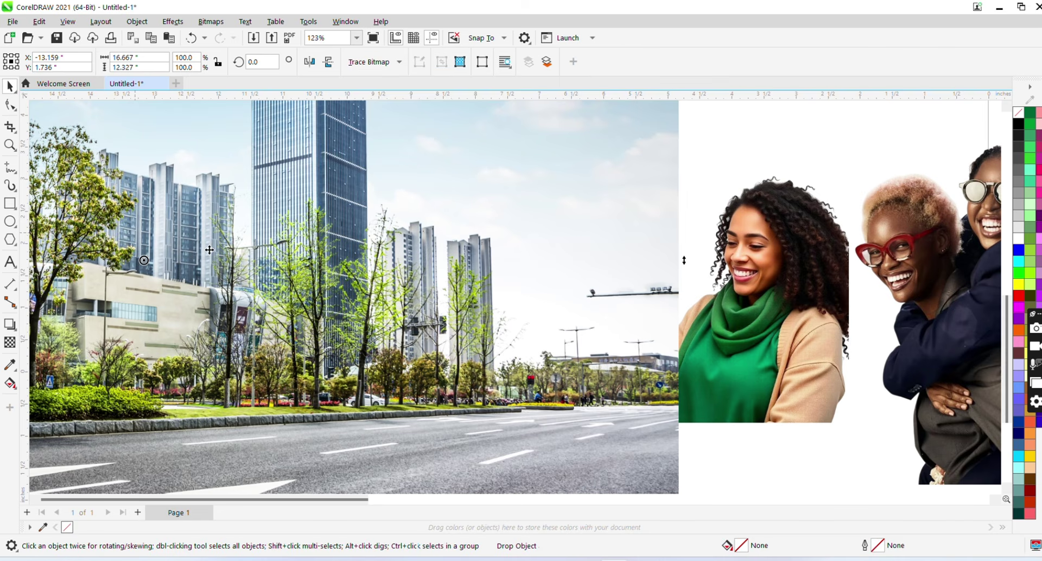
{"action": "left_click", "coordinate": [335, 330]}
{"action": "left_click_drag", "start_coordinate": [326, 263], "coordinate": [435, 365]}
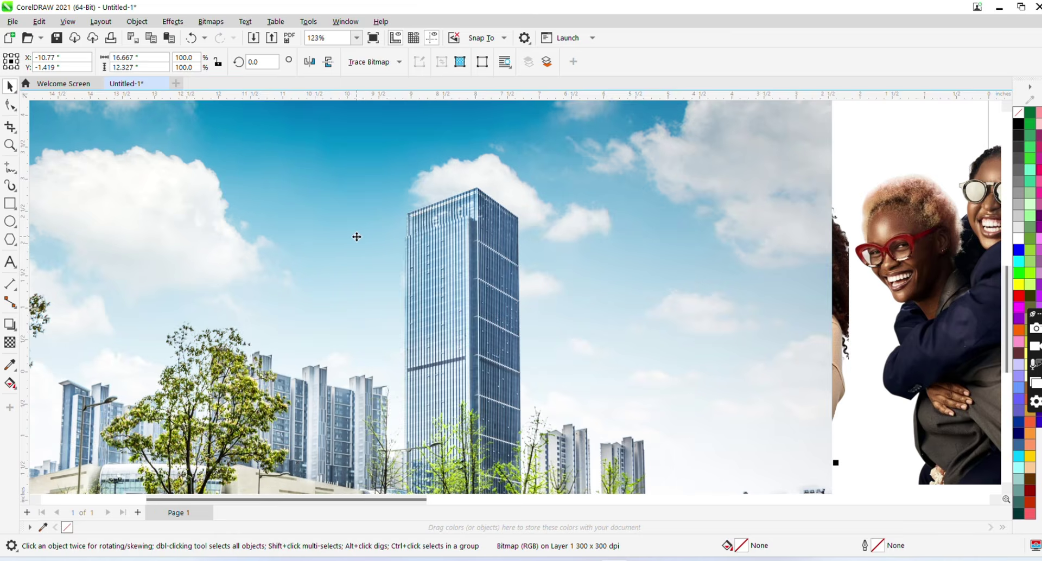
{"action": "left_click_drag", "start_coordinate": [356, 235], "coordinate": [439, 326]}
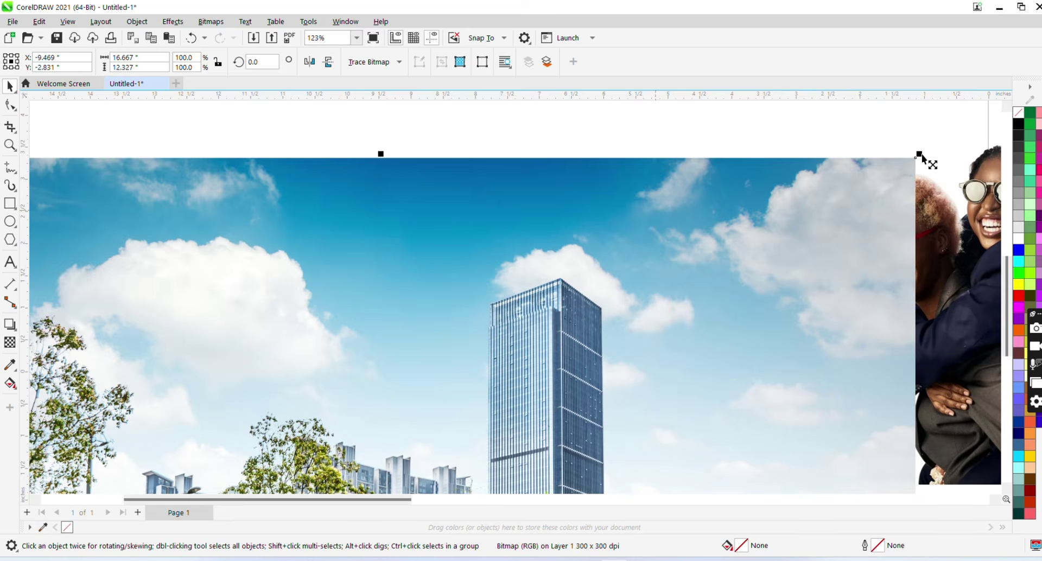
Scale the city photo down to about 5.381 by 3.979 inches and place it over the beanie cut-out.
{"action": "left_click_drag", "start_coordinate": [920, 156], "coordinate": [468, 351]}
{"action": "left_click_drag", "start_coordinate": [441, 454], "coordinate": [400, 175]}
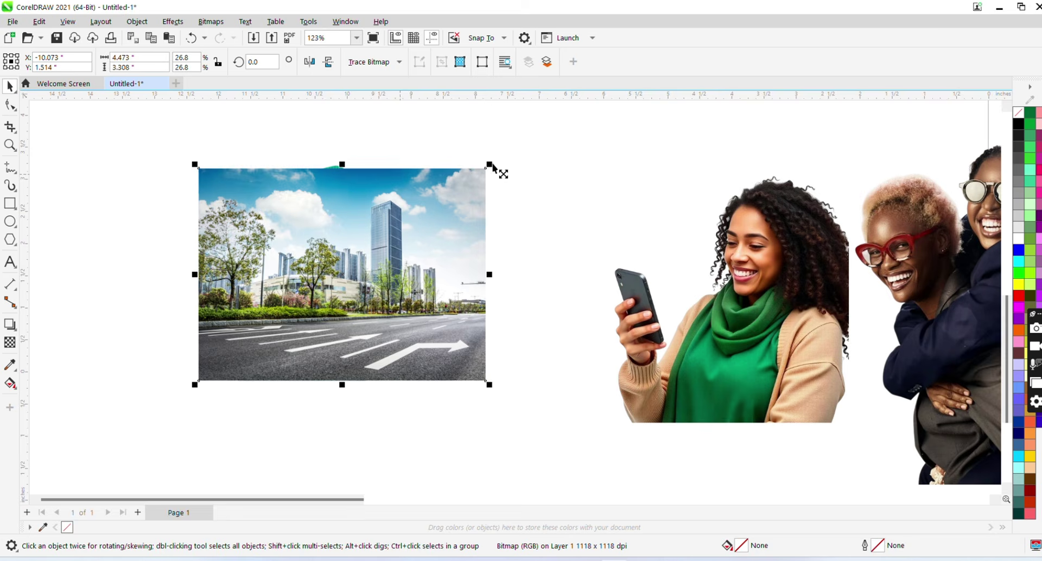
{"action": "left_click_drag", "start_coordinate": [489, 164], "coordinate": [528, 142]}
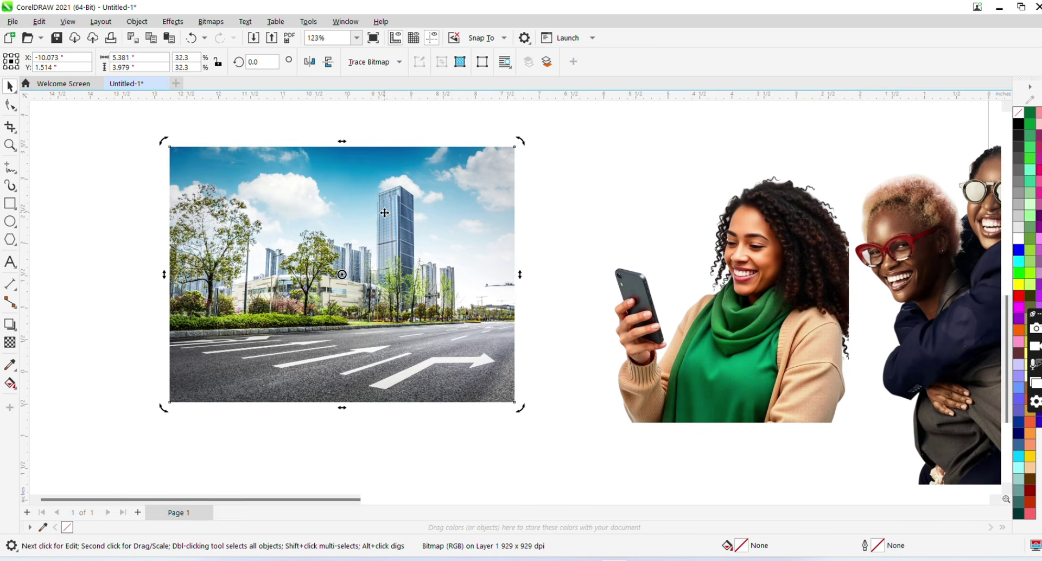
Shift the city photo so the beanie stays uncovered, and PowerClip it inside the silhouette with the portrait.
{"action": "left_click_drag", "start_coordinate": [386, 215], "coordinate": [468, 299]}
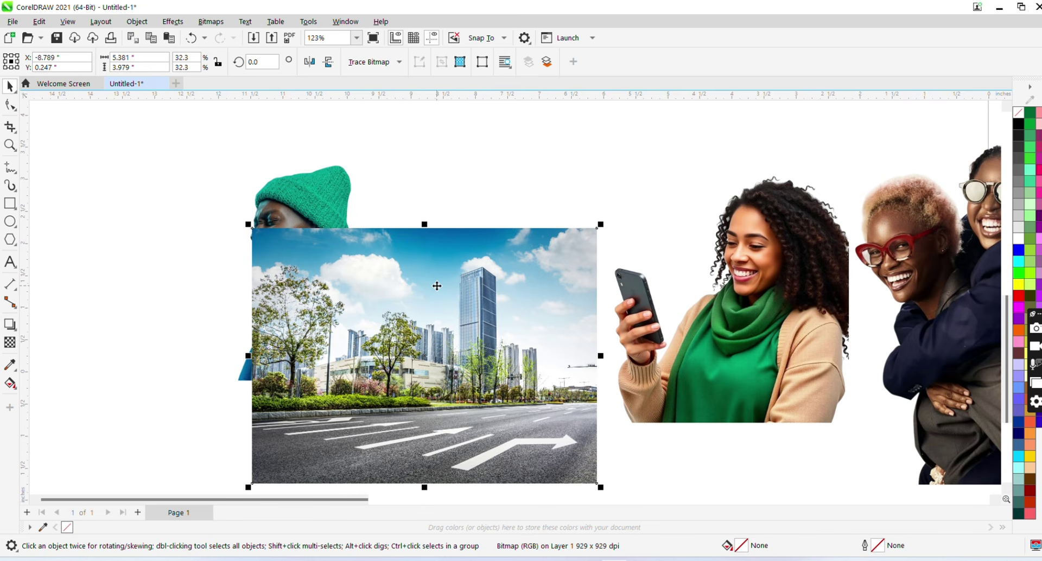
{"action": "right_click", "coordinate": [437, 286]}
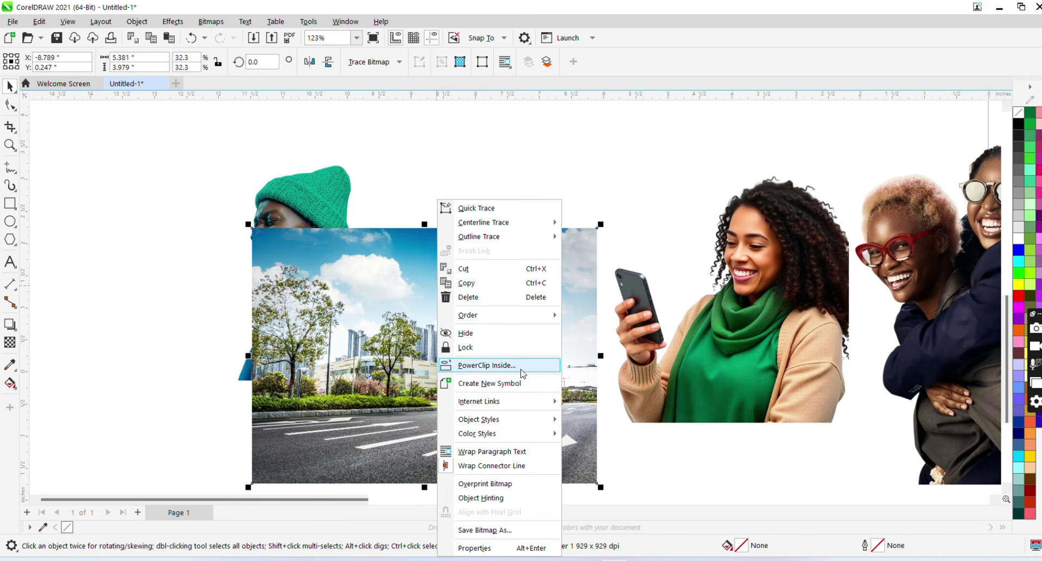
{"action": "left_click", "coordinate": [522, 374]}
{"action": "left_click", "coordinate": [365, 302]}
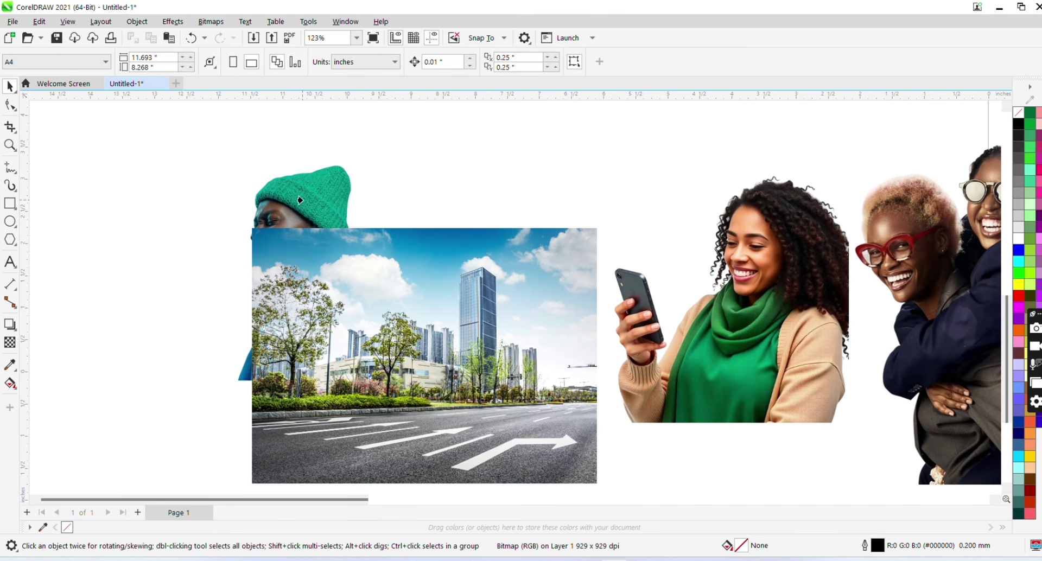
{"action": "left_click", "coordinate": [299, 200]}
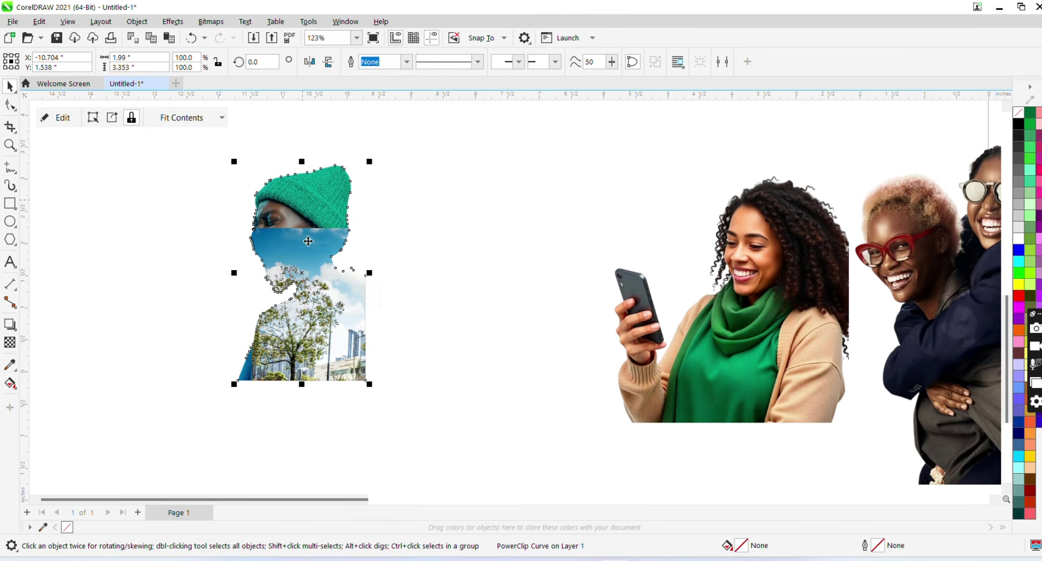
Edit the PowerClip, resize the city photo to about 3.775 by 2.792 inches, position it at X -10.983, Y 1.166, and finish editing.
{"action": "right_click", "coordinate": [308, 243]}
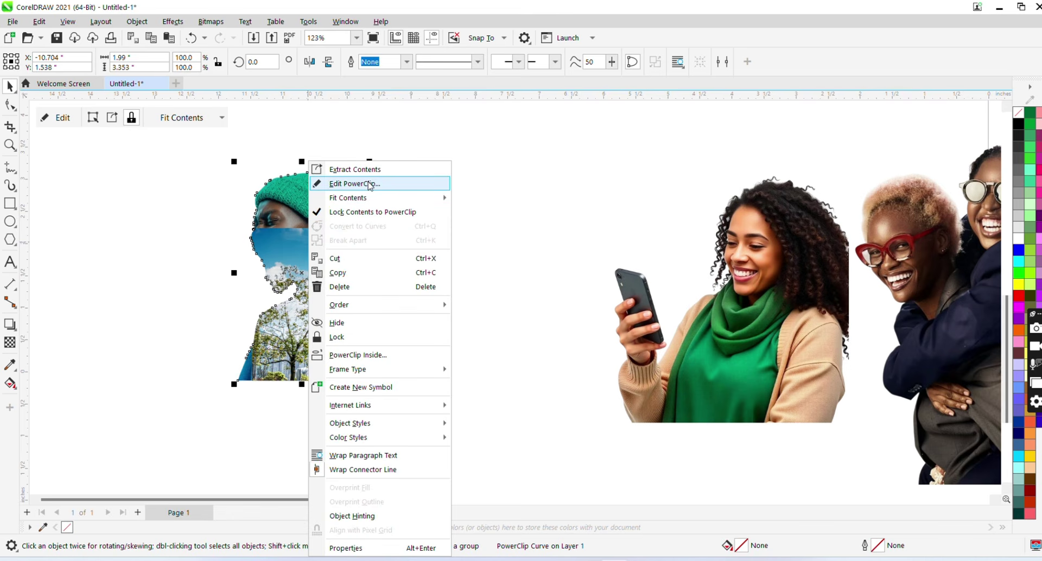
{"action": "left_click", "coordinate": [369, 184]}
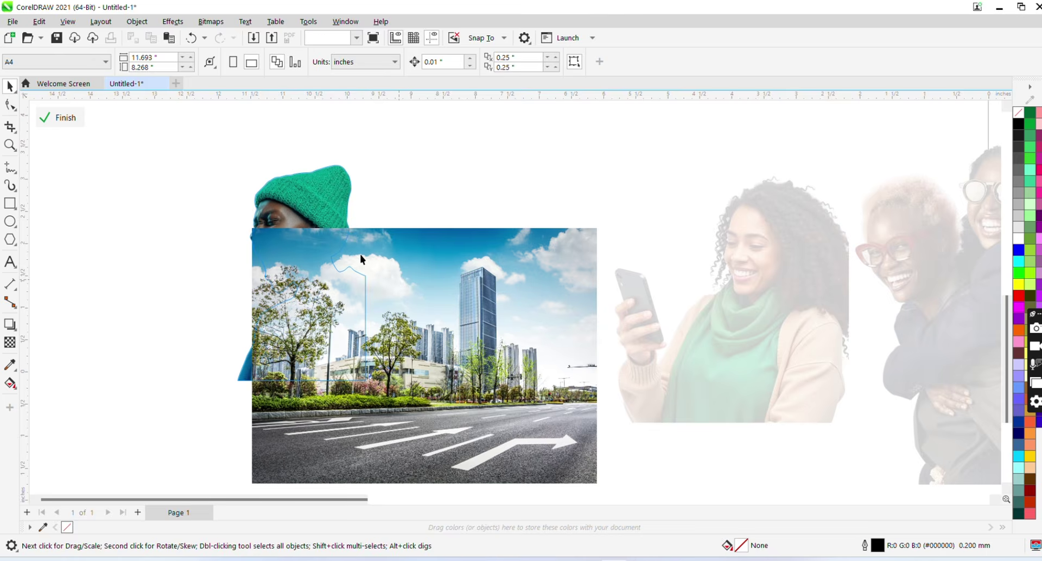
{"action": "left_click_drag", "start_coordinate": [360, 254], "coordinate": [269, 186]}
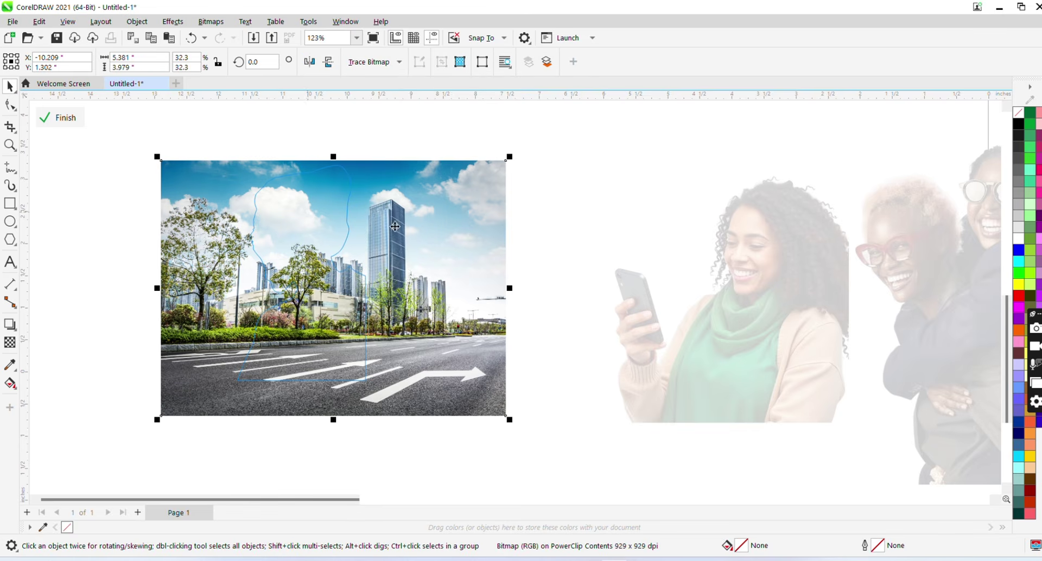
{"action": "left_click_drag", "start_coordinate": [409, 233], "coordinate": [361, 232]}
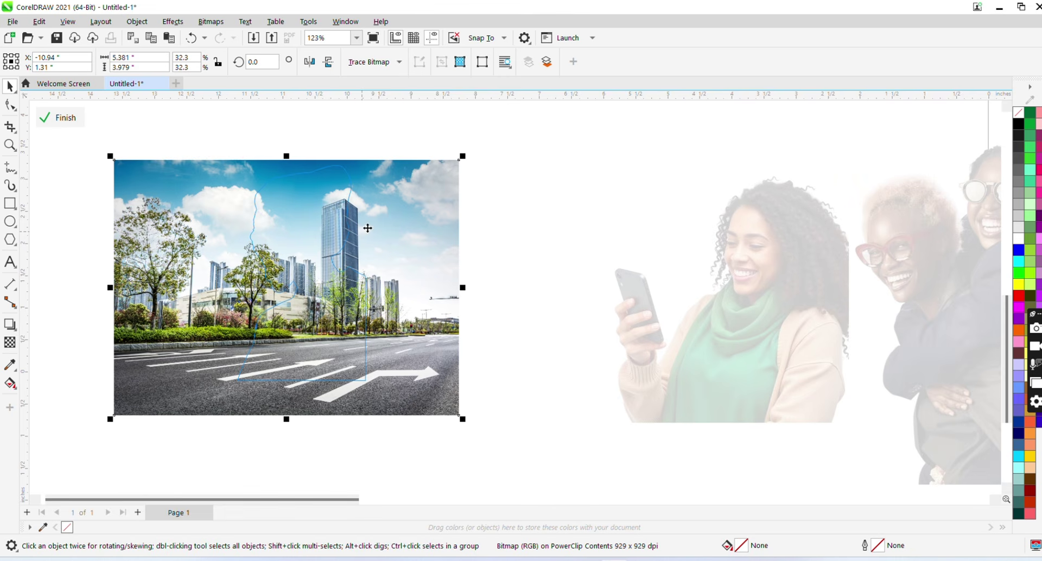
{"action": "left_click_drag", "start_coordinate": [474, 163], "coordinate": [410, 176]}
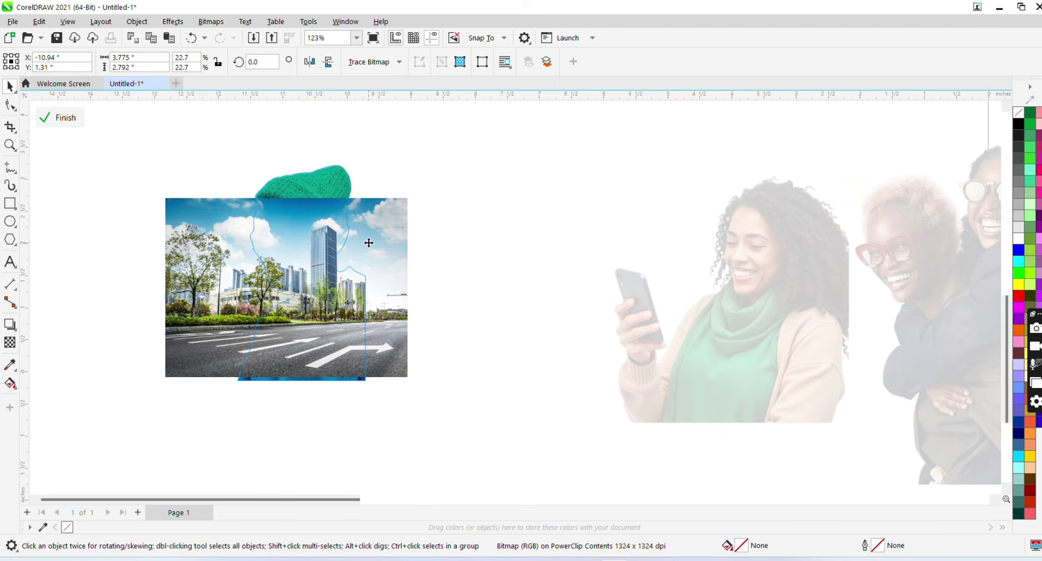
{"action": "left_click_drag", "start_coordinate": [368, 242], "coordinate": [364, 252]}
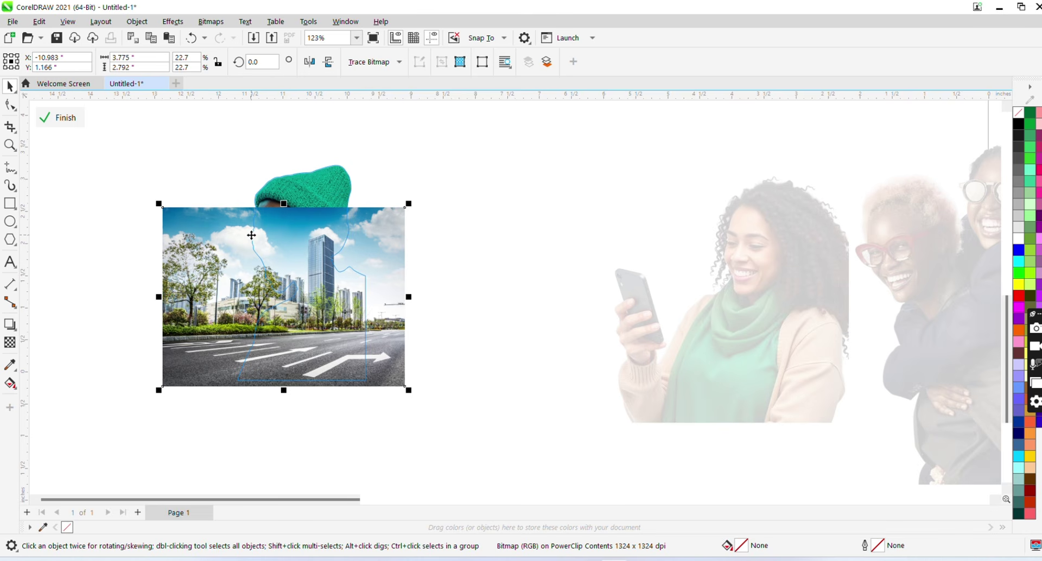
{"action": "right_click", "coordinate": [251, 235]}
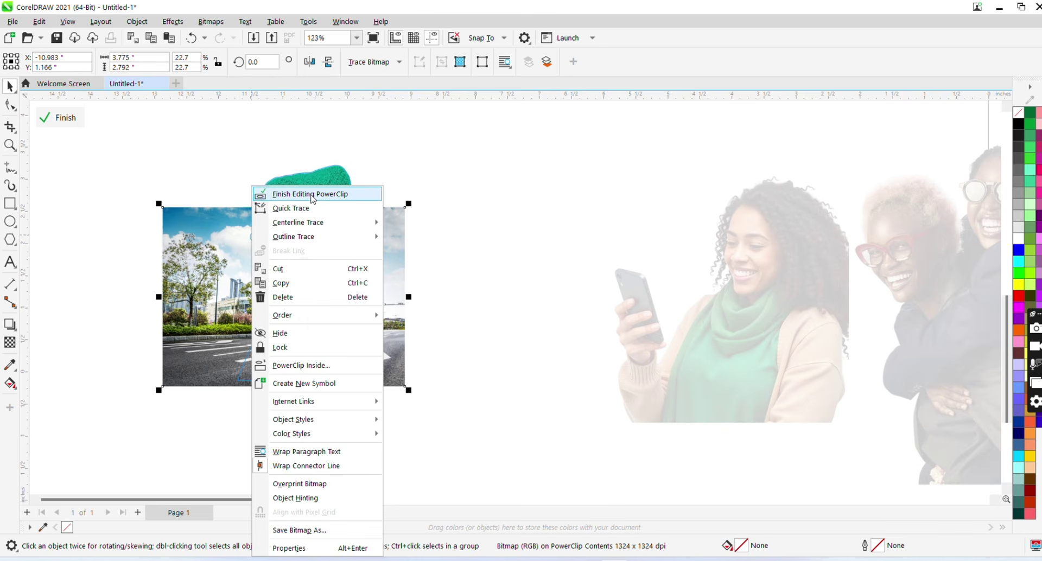
{"action": "left_click", "coordinate": [313, 194]}
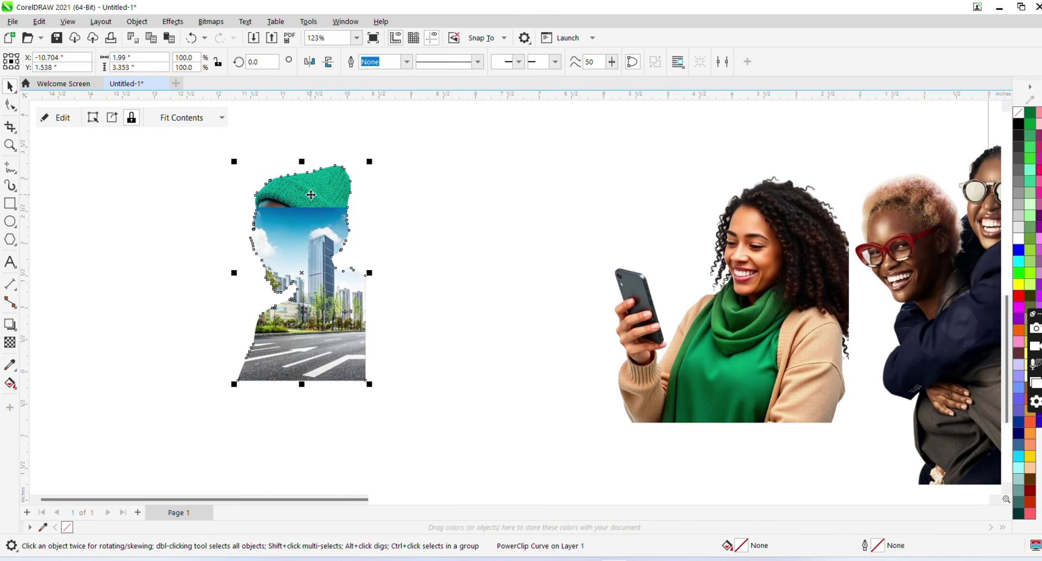
Inside the PowerClip, fade the city photo's upper edge into the face with an upward linear transparency, and finish editing.
{"action": "right_click", "coordinate": [307, 218]}
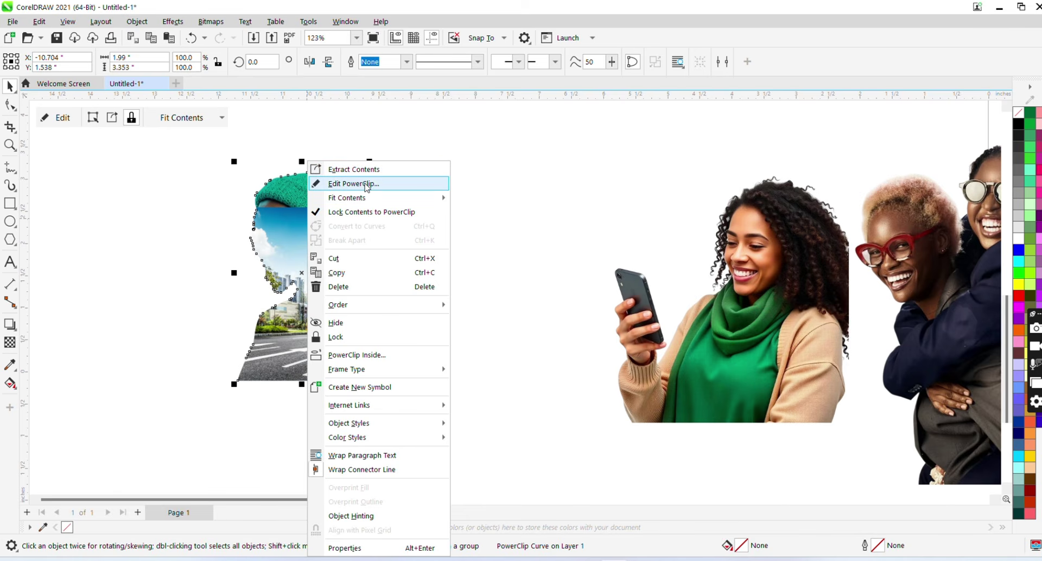
{"action": "left_click", "coordinate": [368, 184]}
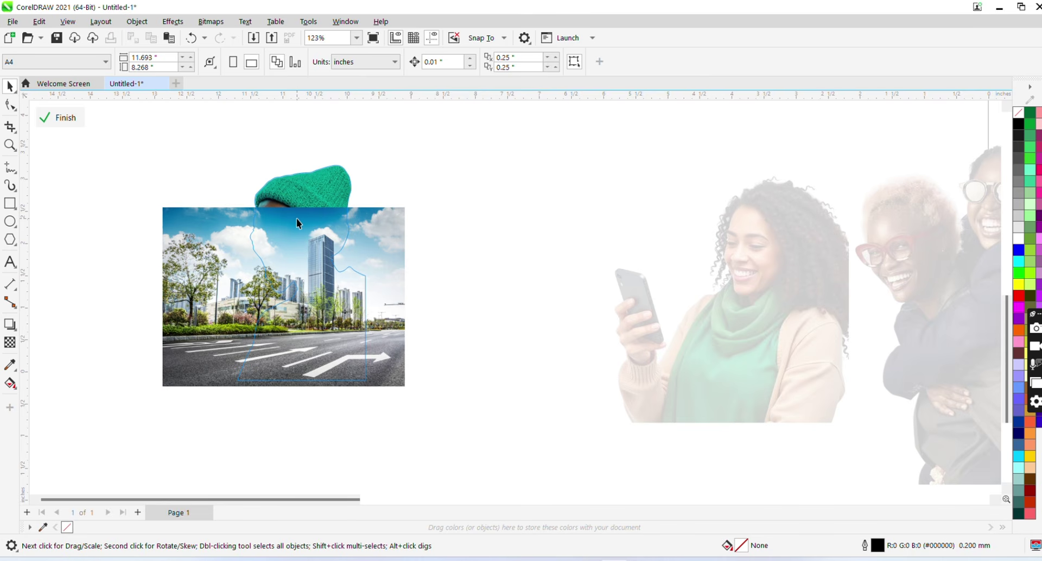
{"action": "left_click", "coordinate": [296, 219]}
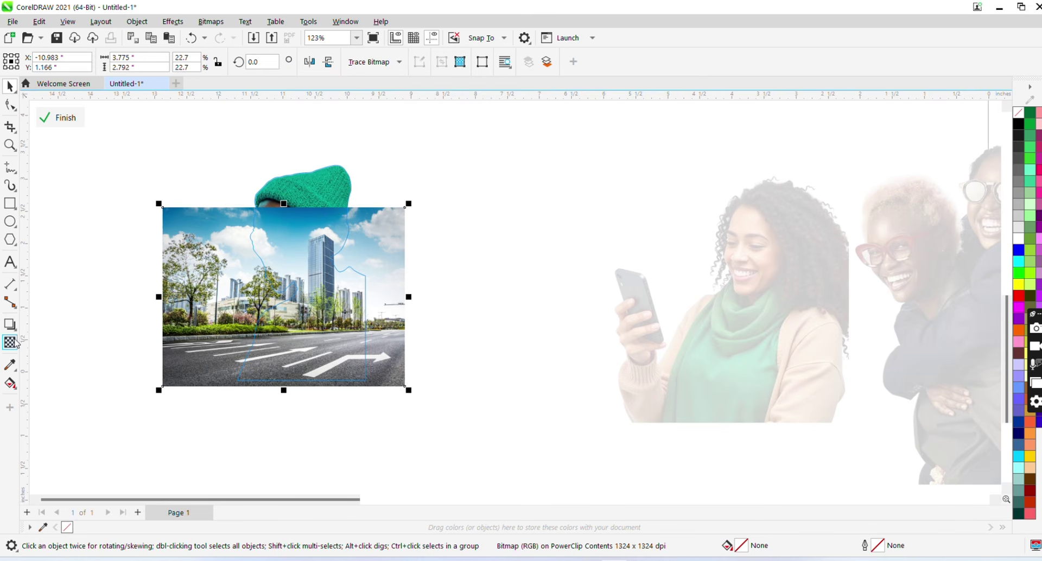
{"action": "left_click", "coordinate": [15, 342]}
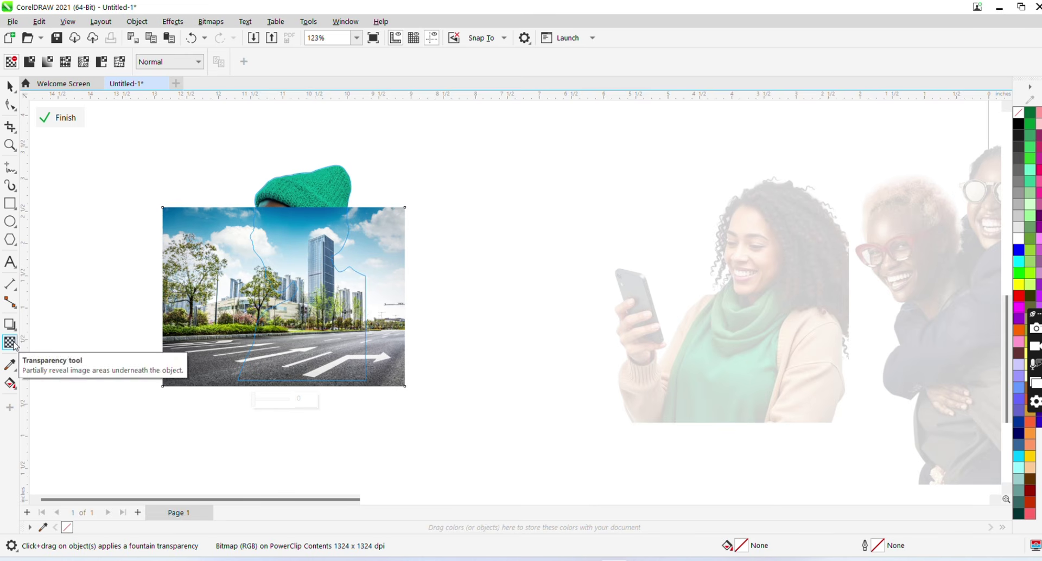
{"action": "left_click_drag", "start_coordinate": [303, 247], "coordinate": [300, 228]}
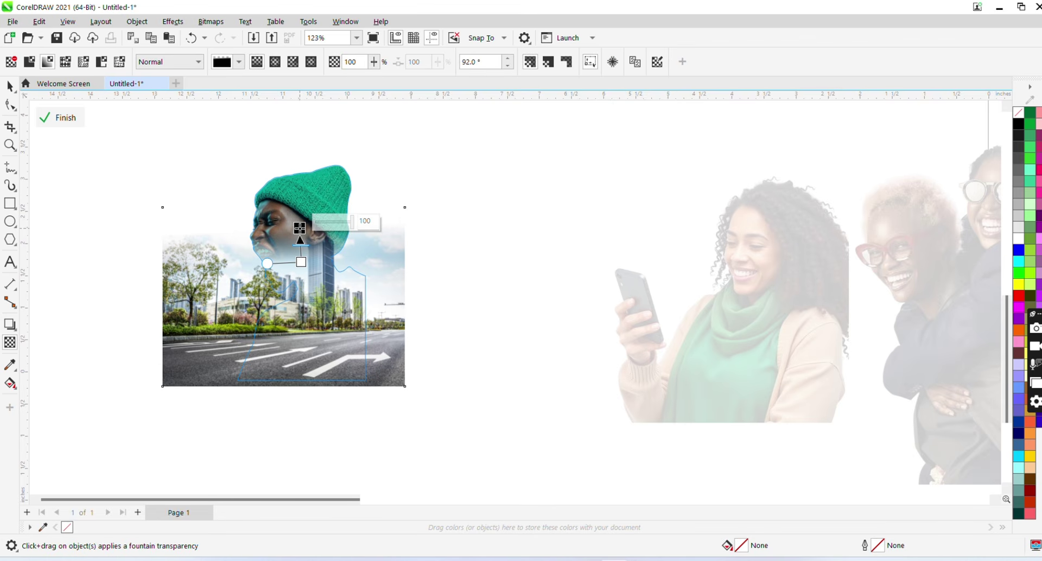
{"action": "key", "text": "space"}
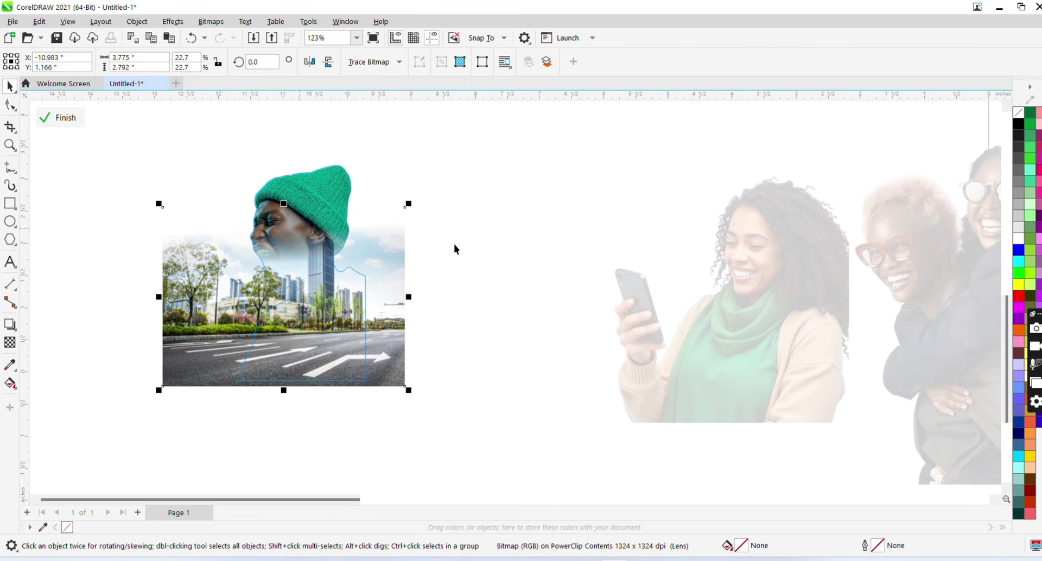
{"action": "right_click", "coordinate": [340, 193]}
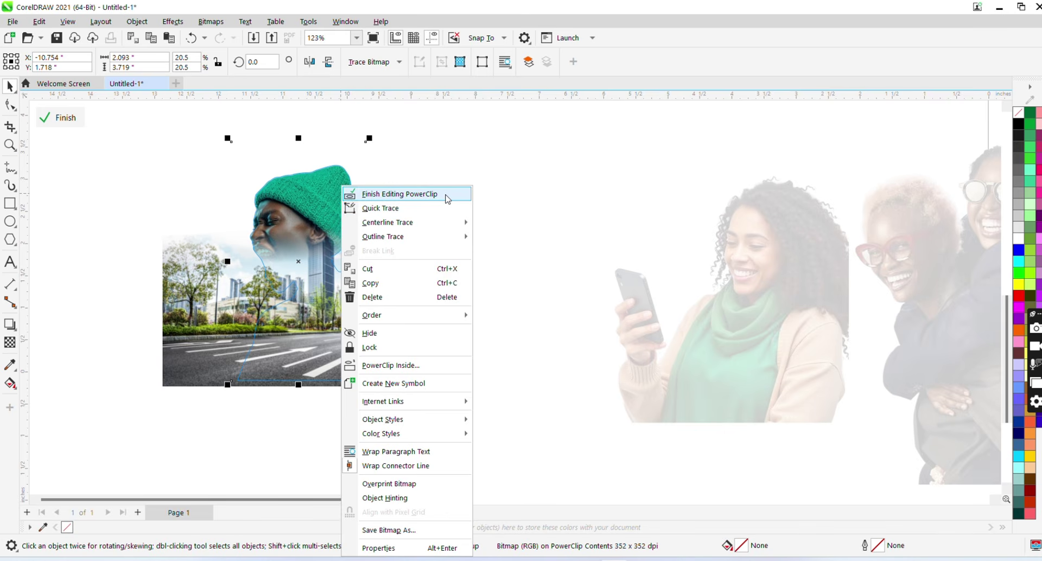
{"action": "left_click", "coordinate": [446, 199]}
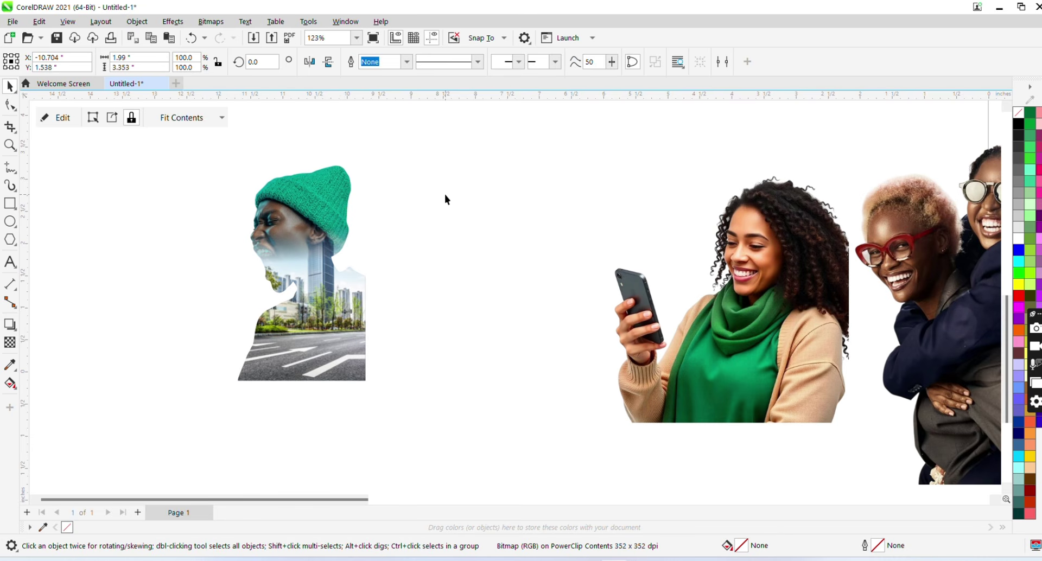
Reopen the PowerClip, move the faded city photo down to Y 0.962 to reveal more of the face, and finish editing.
{"action": "left_click", "coordinate": [325, 292]}
{"action": "left_click", "coordinate": [325, 292], "text": "ctrl"}
{"action": "left_click", "coordinate": [324, 288]}
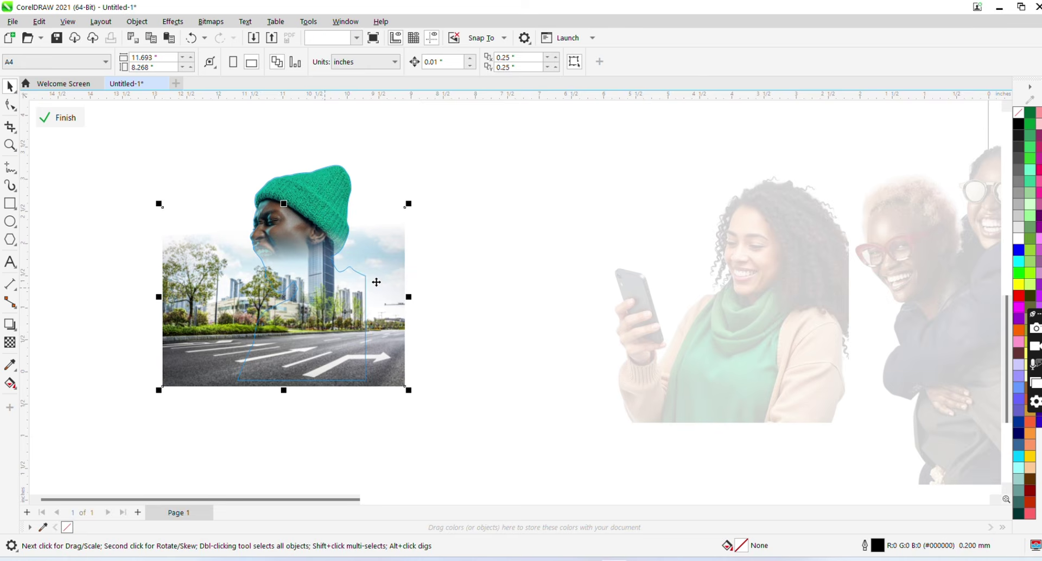
{"action": "mouse_move", "coordinate": [395, 281]}
{"action": "left_mouse_down"}
{"action": "mouse_move", "coordinate": [410, 282]}
{"action": "mouse_move", "coordinate": [378, 278]}
{"action": "mouse_move", "coordinate": [395, 294]}
{"action": "left_mouse_up"}
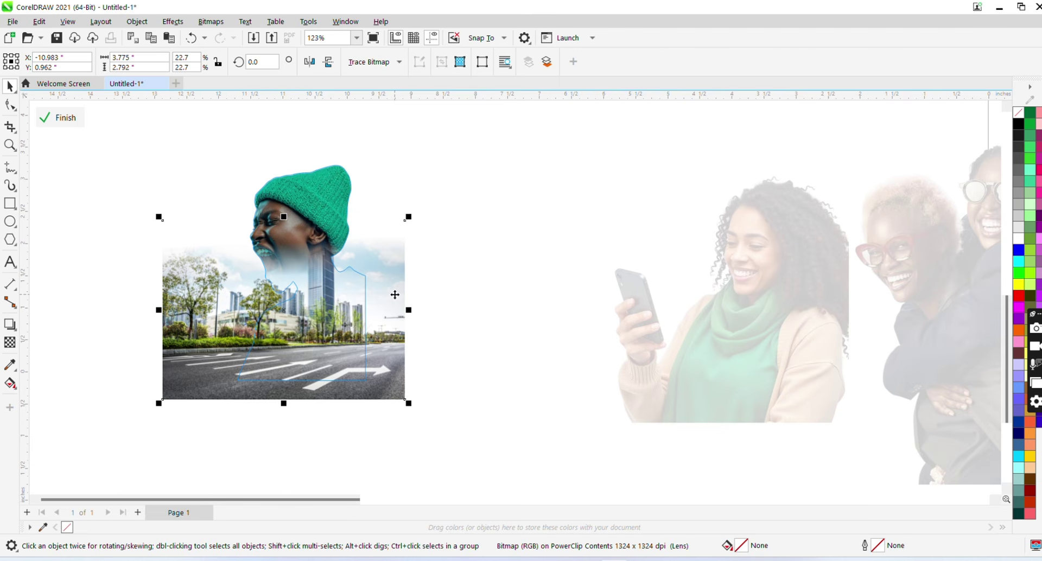
{"action": "left_click", "coordinate": [468, 250], "text": "ctrl"}
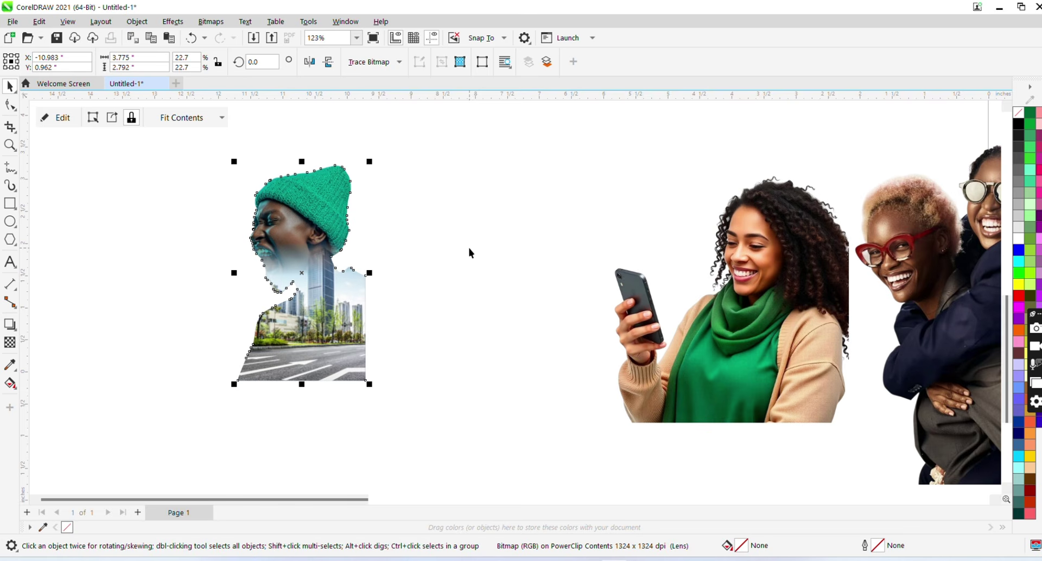
{"action": "left_click", "coordinate": [469, 250]}
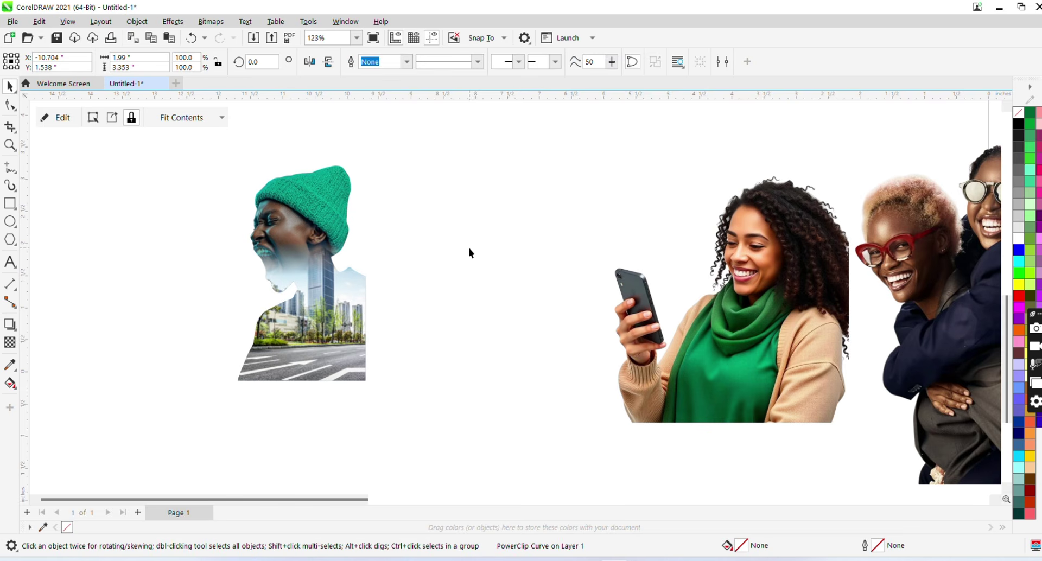
Fill the PowerClip silhouette with green (#00FF00) and deselect it.
{"action": "left_click", "coordinate": [303, 211]}
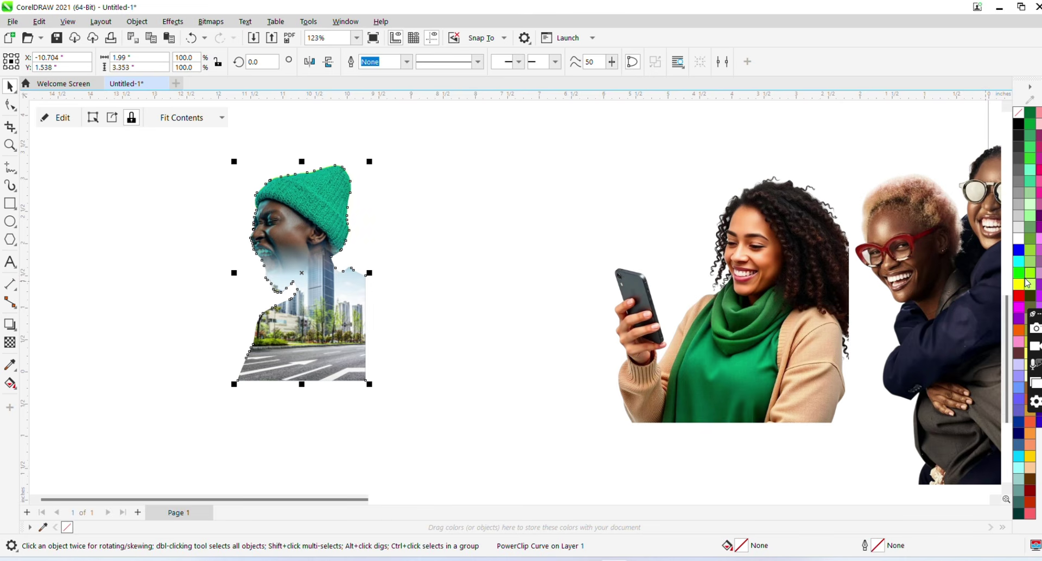
{"action": "left_click", "coordinate": [1027, 280]}
{"action": "left_click", "coordinate": [1024, 273]}
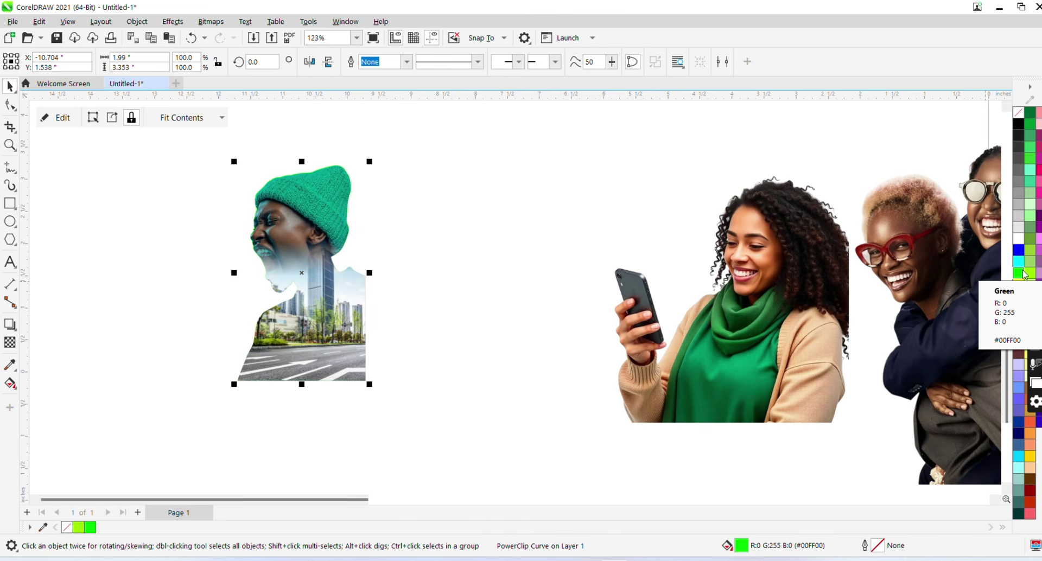
{"action": "left_click", "coordinate": [599, 280]}
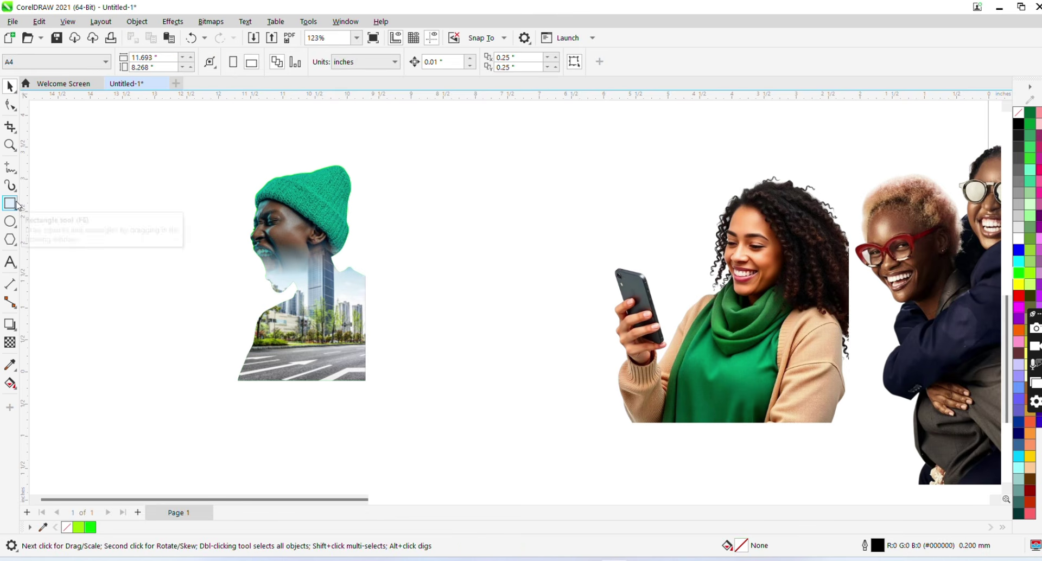
Draw a rectangle about 4.243 by 4.711 inches around the beanie silhouette.
{"action": "left_click", "coordinate": [11, 205]}
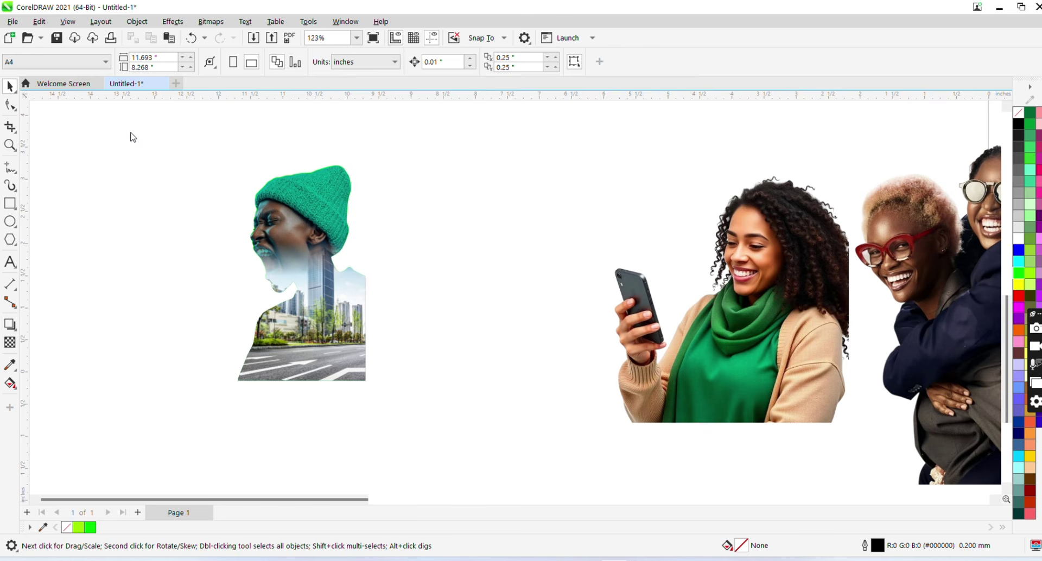
{"action": "left_click_drag", "start_coordinate": [143, 135], "coordinate": [415, 436]}
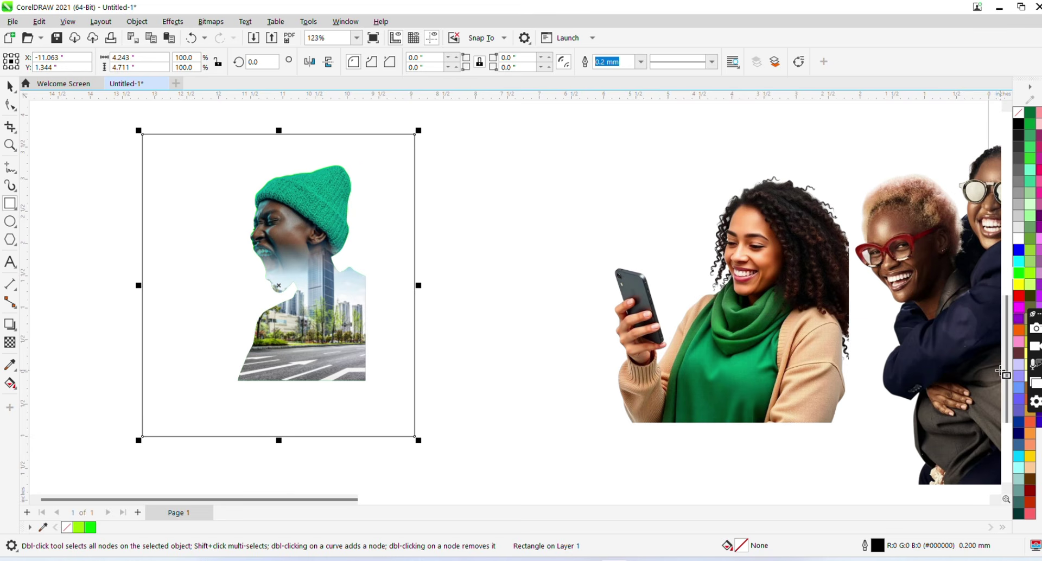
Fill the rectangle with black (#000000) and centre the beanie PowerClip silhouette in front of it at about X -11.068, Y 1.497.
{"action": "left_click", "coordinate": [1019, 126]}
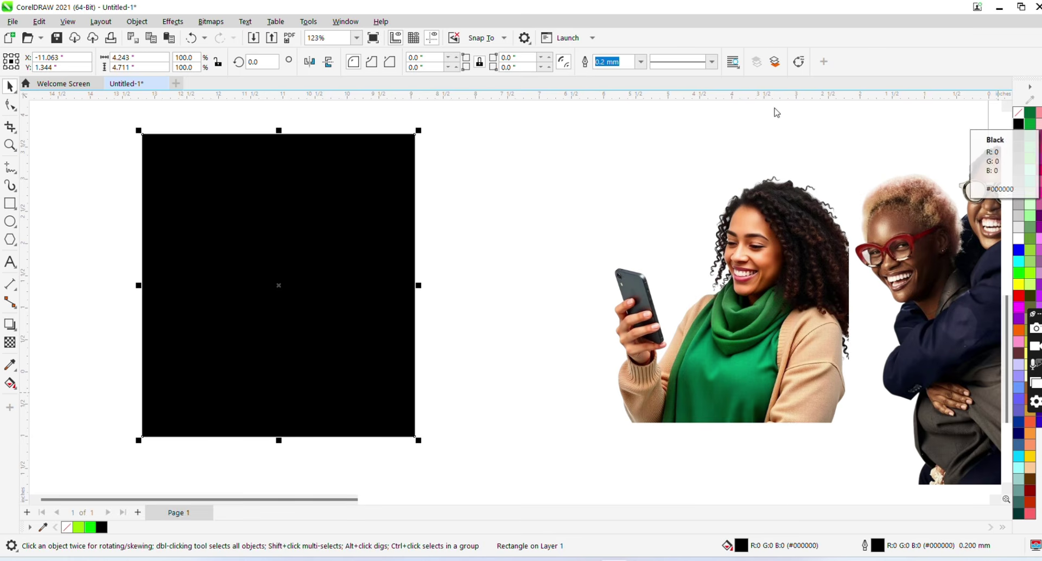
{"action": "left_click", "coordinate": [509, 135]}
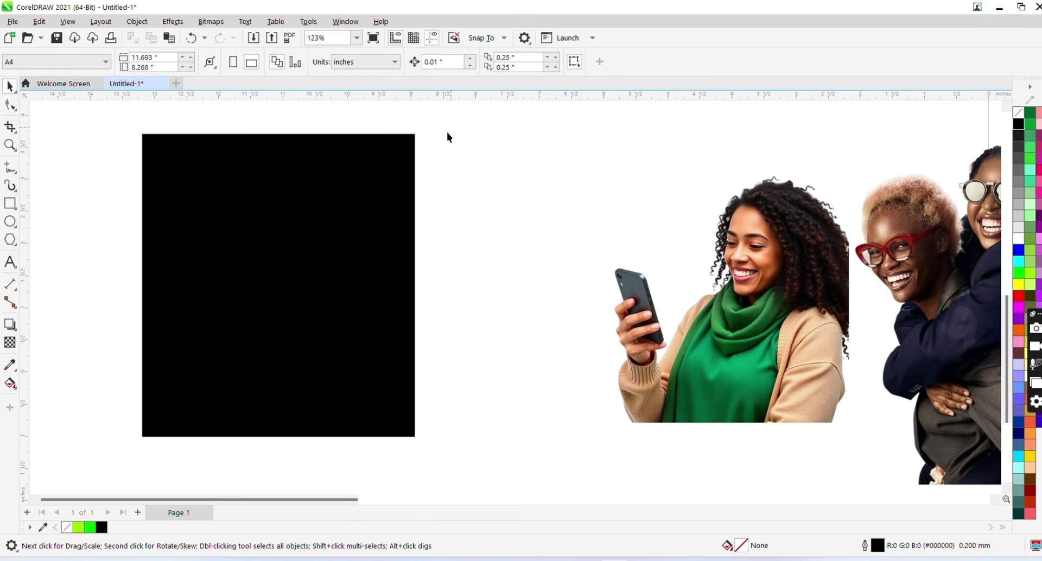
{"action": "left_click_drag", "start_coordinate": [450, 129], "coordinate": [100, 413]}
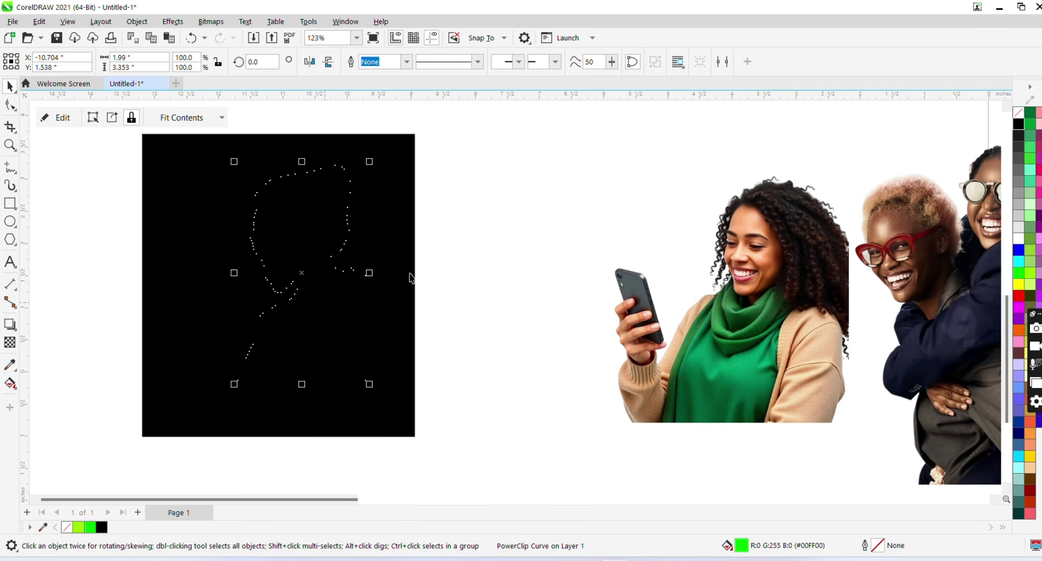
{"action": "left_click_drag", "start_coordinate": [457, 132], "coordinate": [154, 414]}
{"action": "left_click_drag", "start_coordinate": [304, 275], "coordinate": [371, 275]}
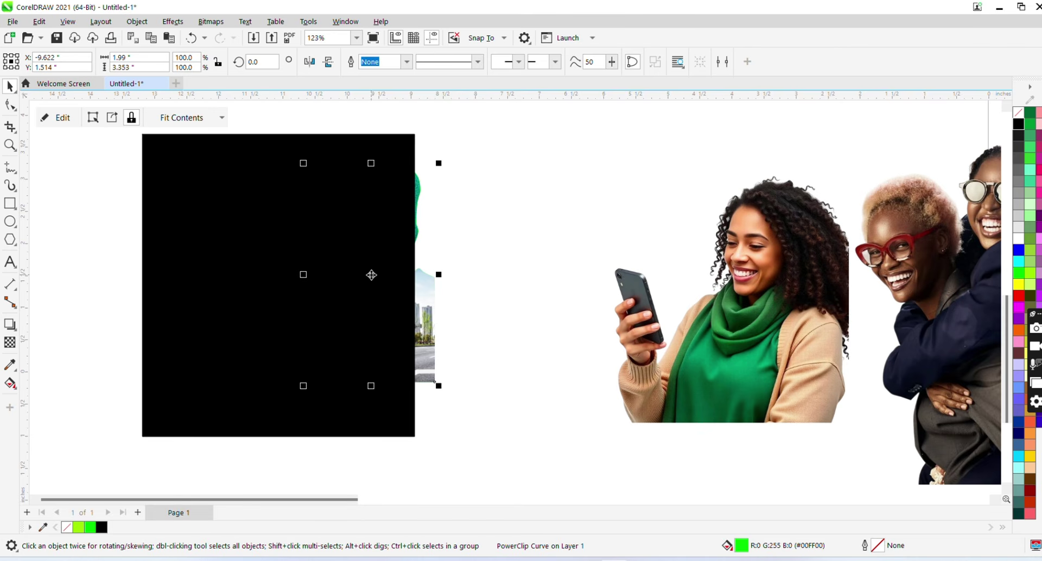
{"action": "key", "text": "shift+Page_Up"}
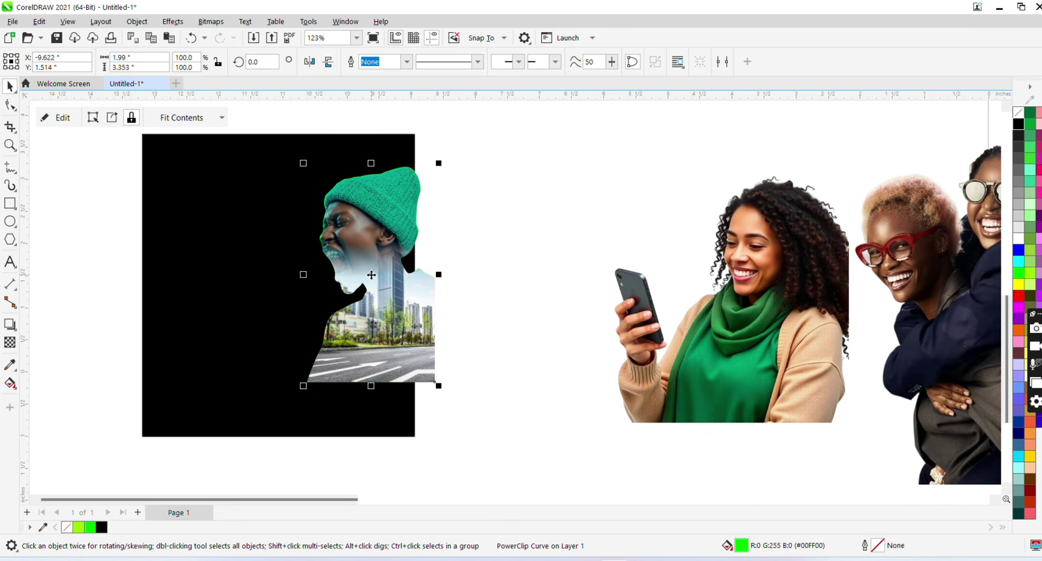
{"action": "left_click_drag", "start_coordinate": [372, 249], "coordinate": [280, 250]}
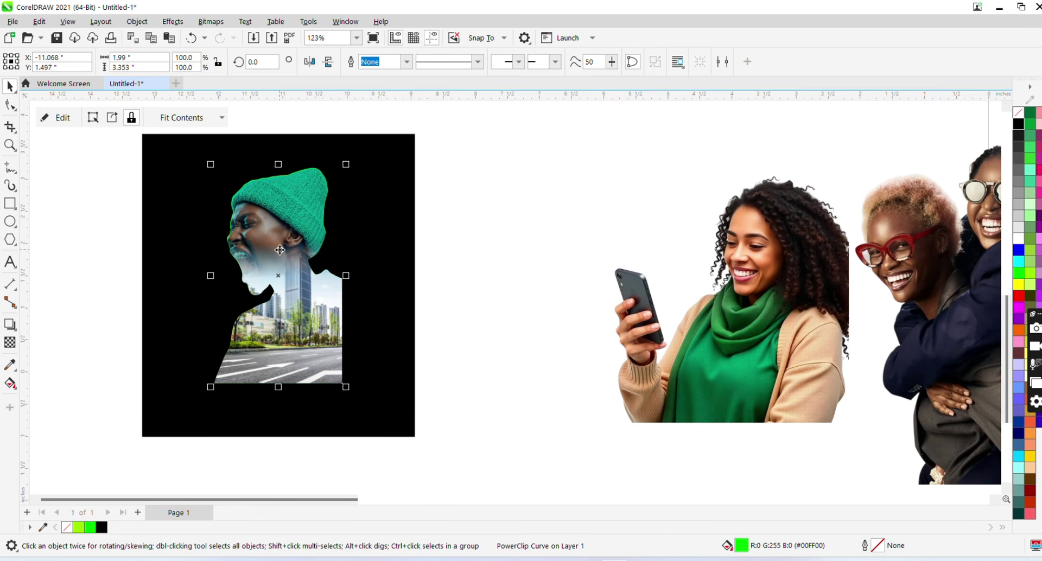
{"action": "left_click", "coordinate": [468, 255]}
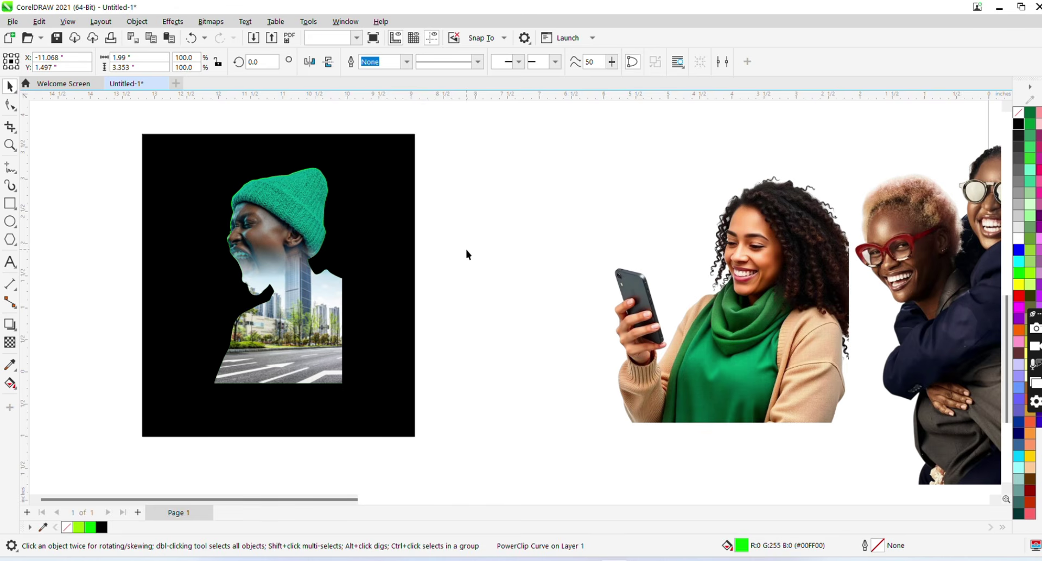
Examine the blended face, silhouette edges and city photo up close against the black background.
{"action": "key", "text": "z"}
{"action": "left_click", "coordinate": [314, 280]}
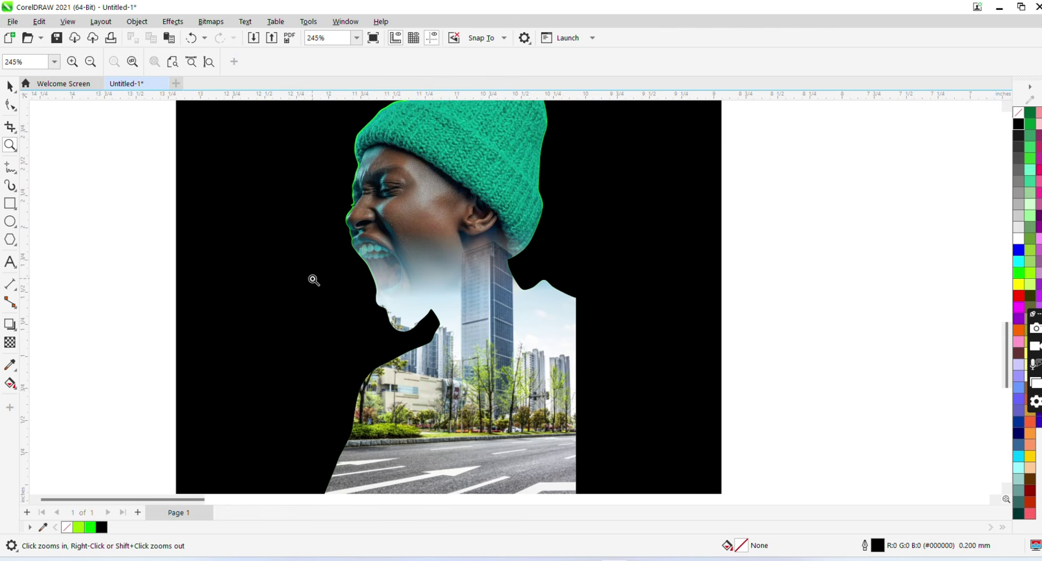
{"action": "right_click", "coordinate": [463, 285]}
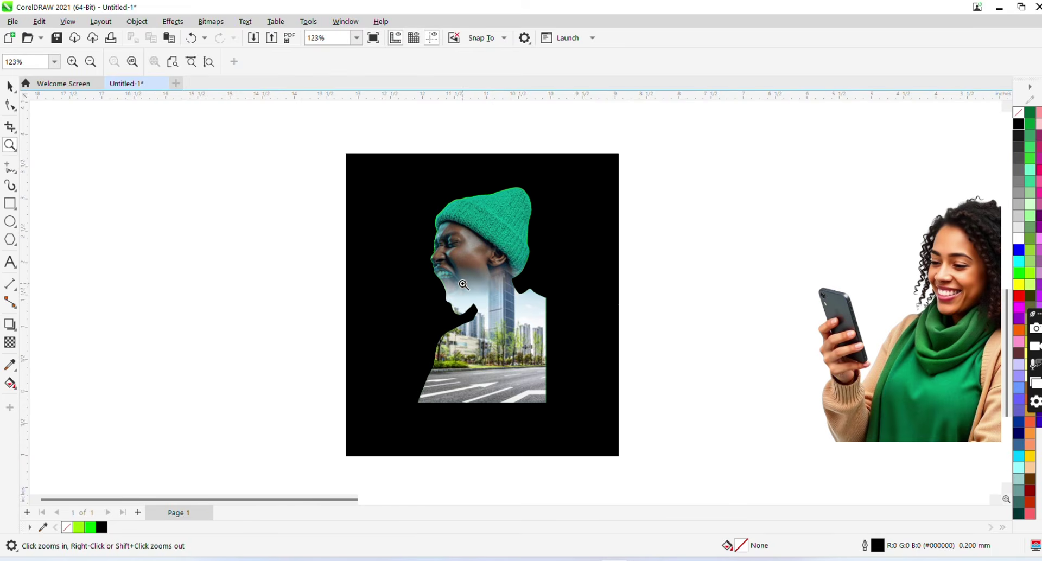
{"action": "left_click", "coordinate": [487, 290]}
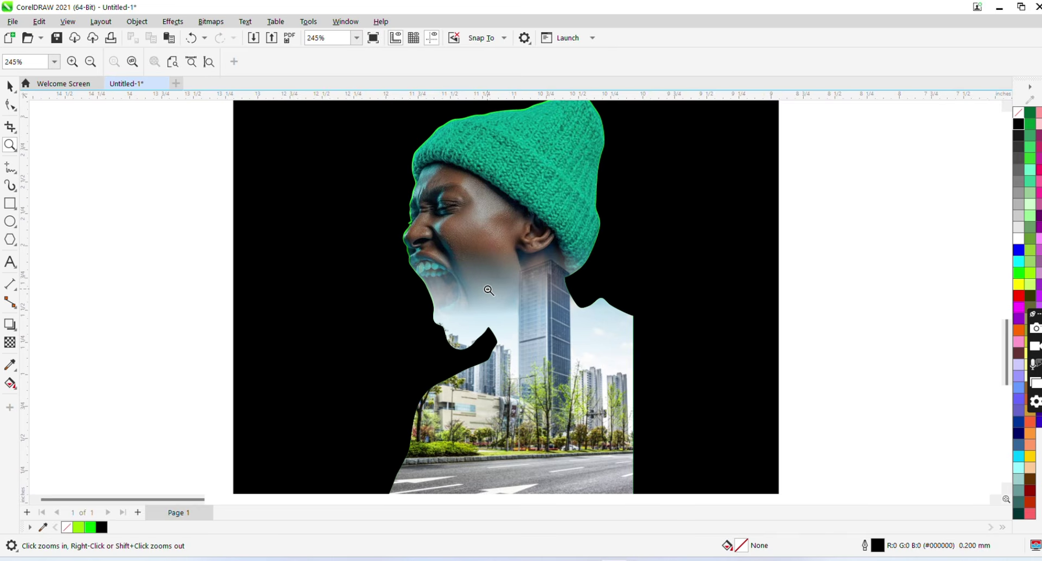
{"action": "left_click", "coordinate": [489, 291], "text": "shift"}
{"action": "left_click", "coordinate": [531, 313], "text": "shift"}
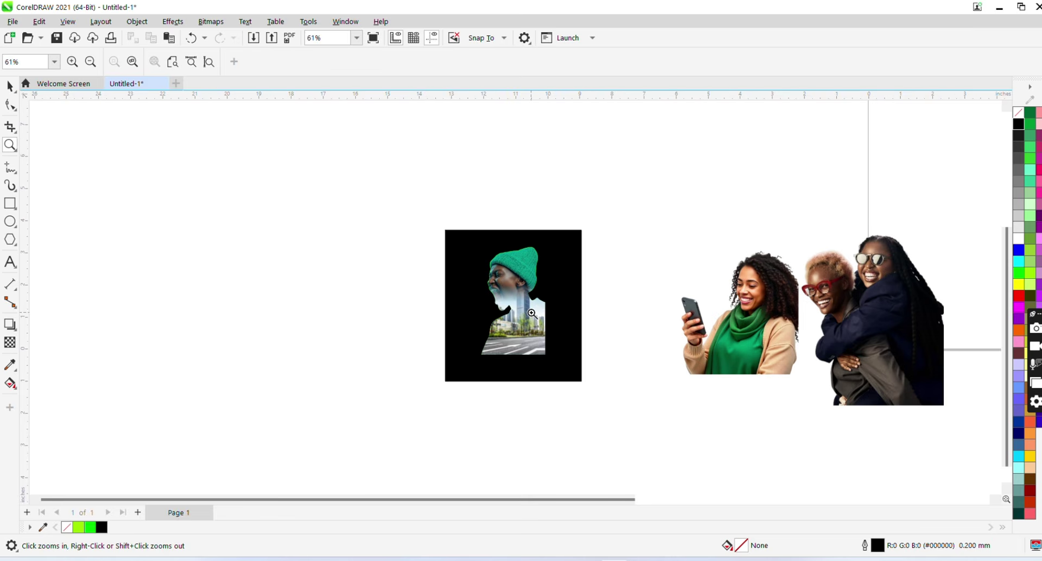
{"action": "key", "text": "space"}
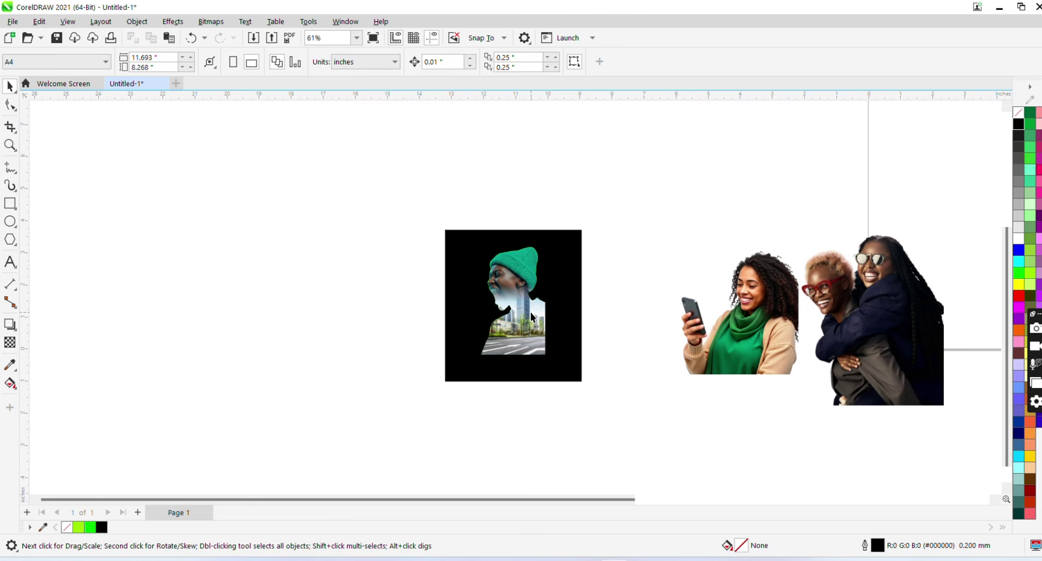
Place a copy of the black rectangle beside the beanie artwork and delete the photo of the woman holding a phone.
{"action": "left_click", "coordinate": [553, 257]}
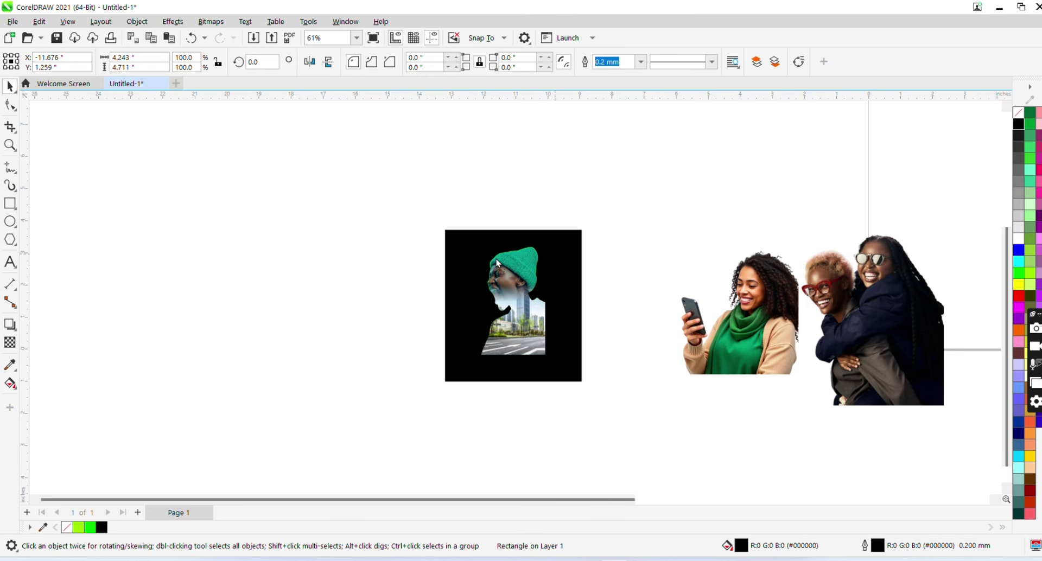
{"action": "mouse_move", "coordinate": [498, 264]}
{"action": "left_mouse_down"}
{"action": "mouse_move", "coordinate": [475, 255]}
{"action": "mouse_move", "coordinate": [431, 279]}
{"action": "mouse_move", "coordinate": [379, 246]}
{"action": "left_mouse_up"}
{"action": "left_click", "coordinate": [764, 301]}
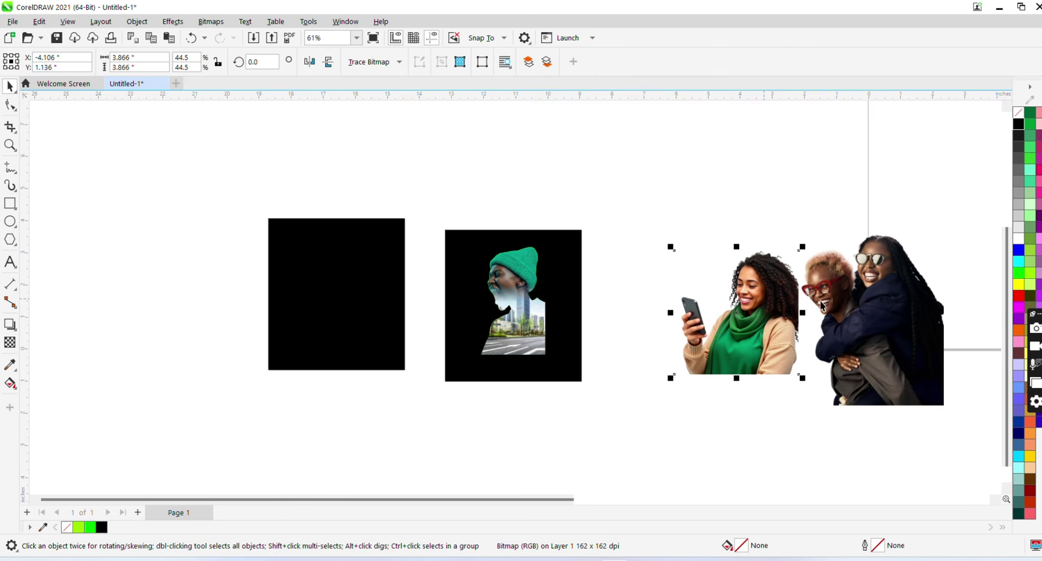
{"action": "left_click_drag", "start_coordinate": [896, 309], "coordinate": [597, 353]}
{"action": "left_click", "coordinate": [711, 319]}
{"action": "key", "text": "Delete"}
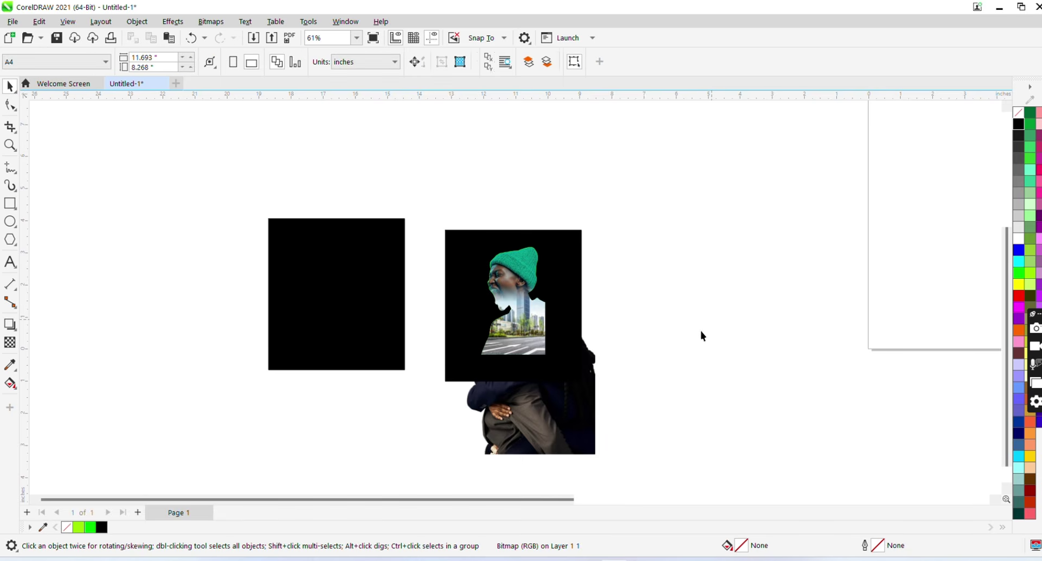
Bring the photo of the two hugging women to the front and place it beside the copied black rectangle at X -21.187, Y 1.686.
{"action": "left_click_drag", "start_coordinate": [535, 421], "coordinate": [278, 371]}
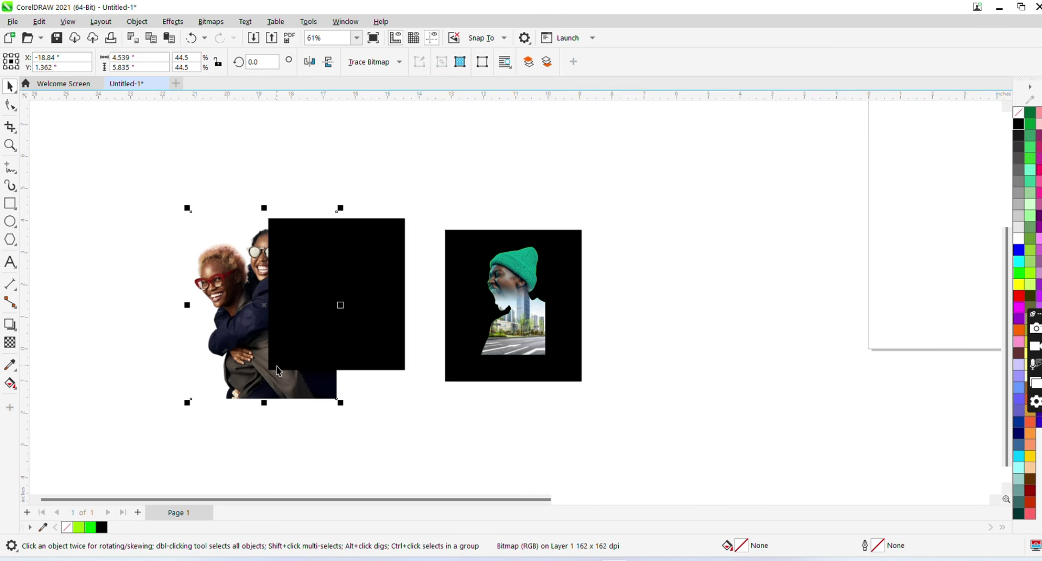
{"action": "key", "text": "shift+Page_Up"}
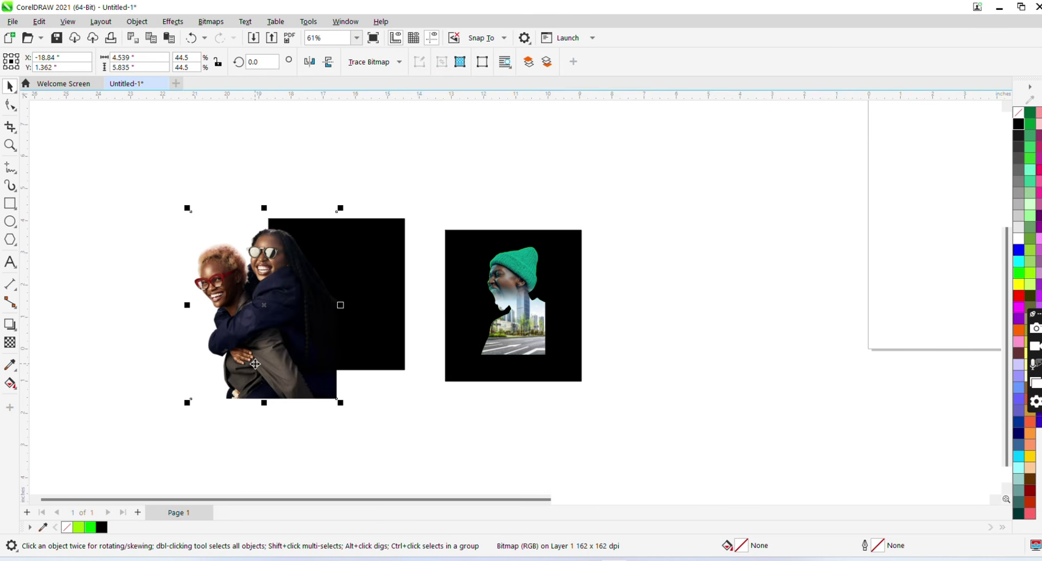
{"action": "left_click_drag", "start_coordinate": [171, 363], "coordinate": [208, 310]}
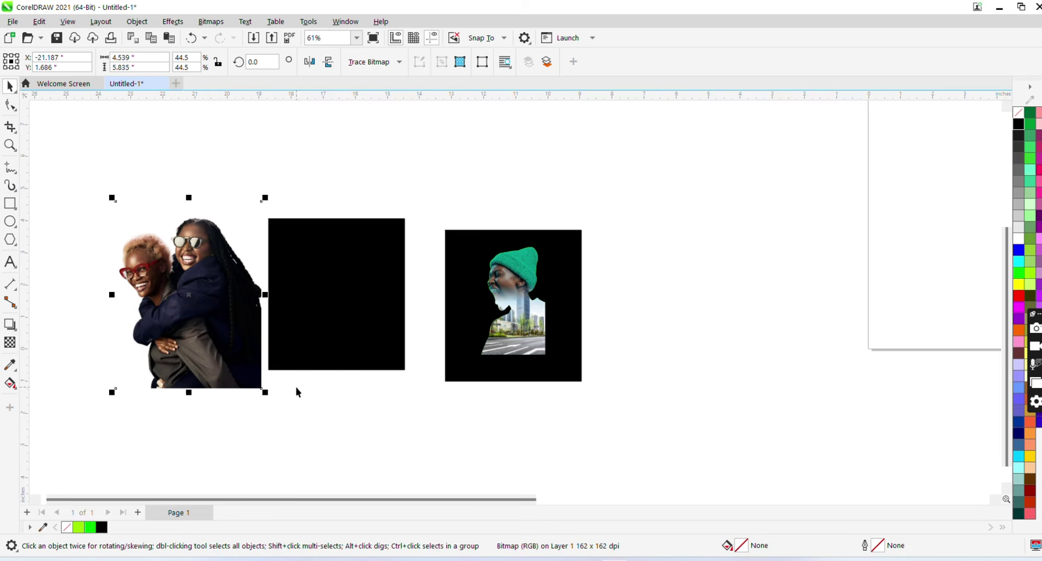
Import the back-view-crowd-fans concert photo from the Downloads folder into the drawing.
{"action": "left_click", "coordinate": [553, 560]}
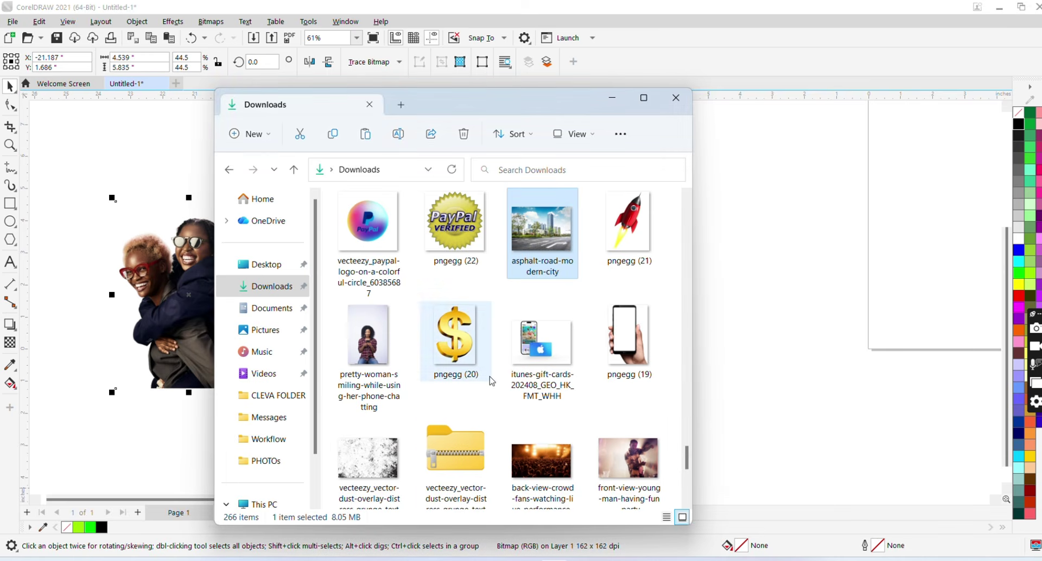
{"action": "left_click", "coordinate": [545, 456]}
{"action": "left_click", "coordinate": [612, 447]}
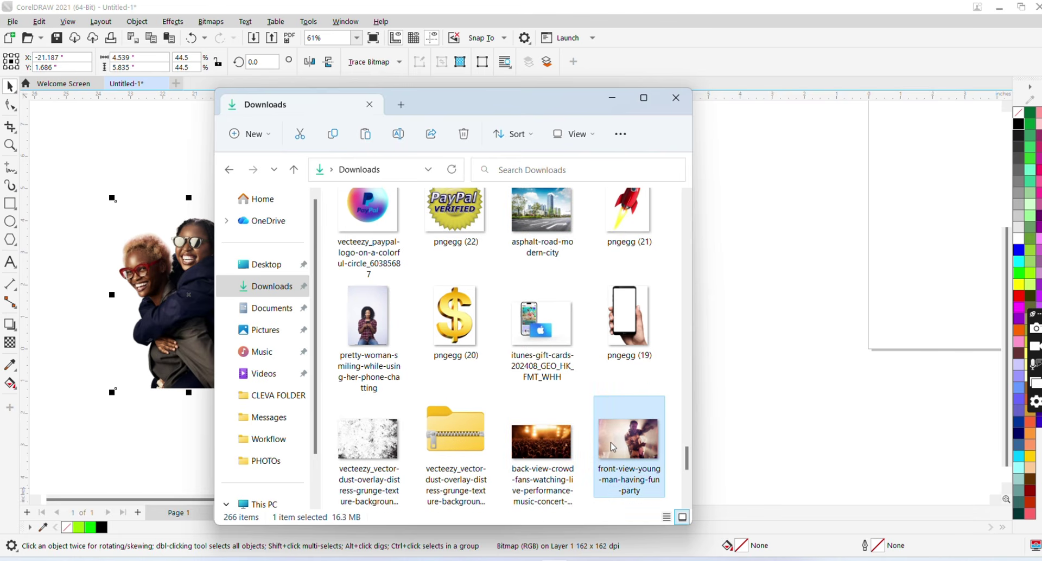
{"action": "left_click", "coordinate": [567, 447]}
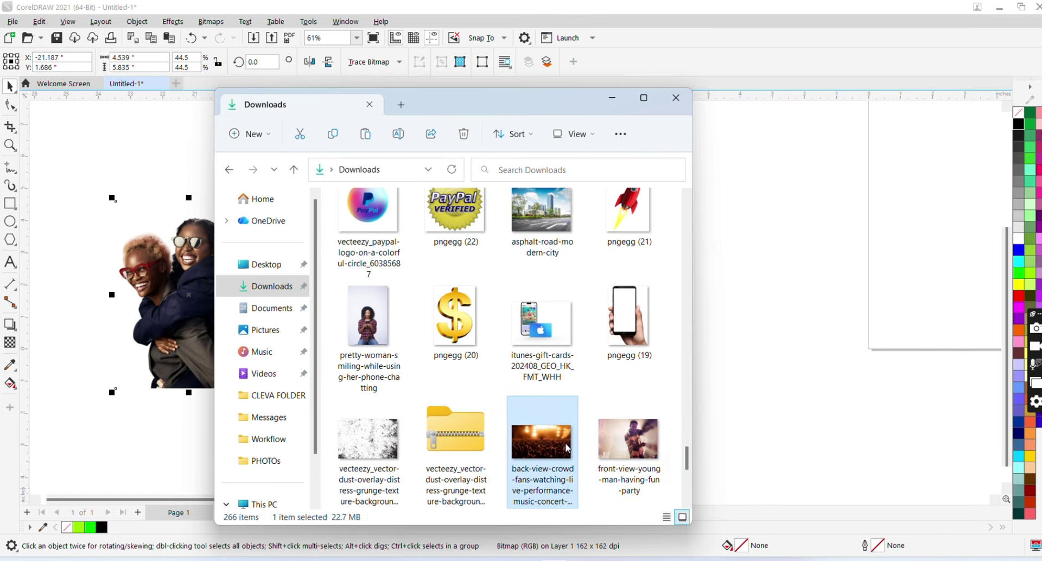
{"action": "left_click_drag", "start_coordinate": [567, 448], "coordinate": [748, 347]}
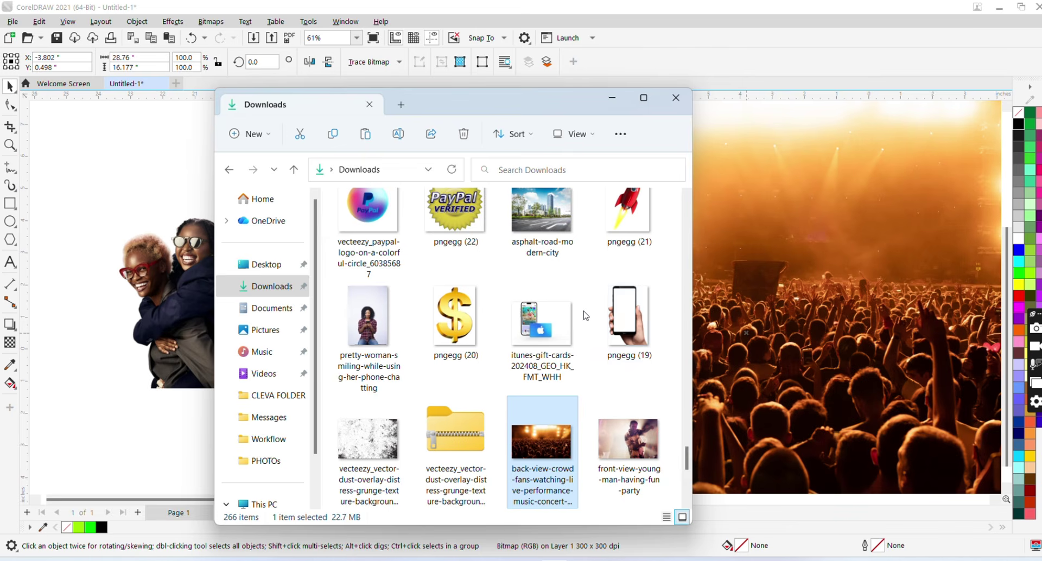
{"action": "left_click", "coordinate": [708, 301]}
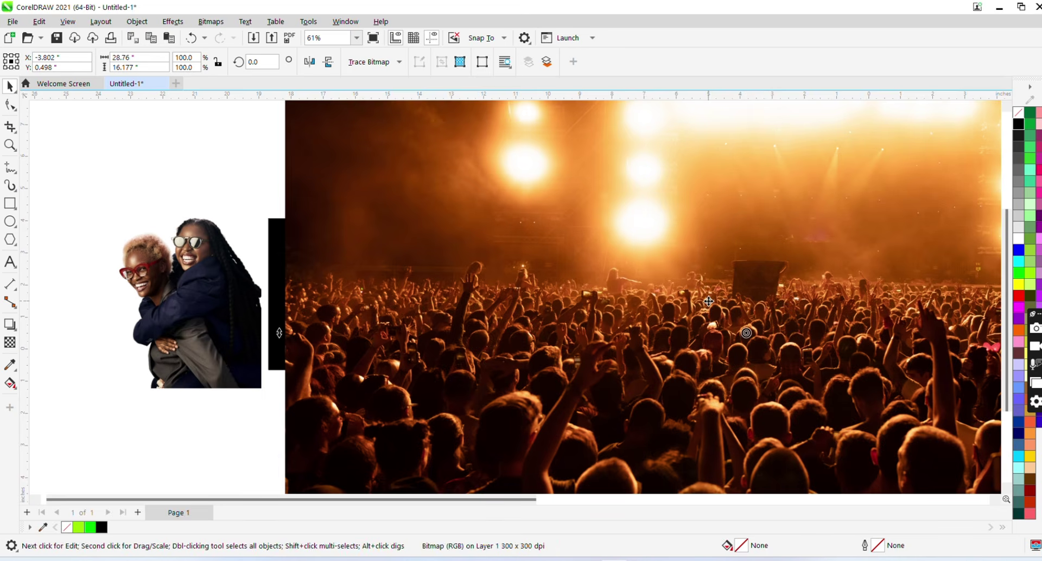
Scale the concert crowd photo down to 27.2% (7.823 by 4.4 inches) and move it below the hugging women.
{"action": "left_click_drag", "start_coordinate": [708, 302], "coordinate": [471, 352]}
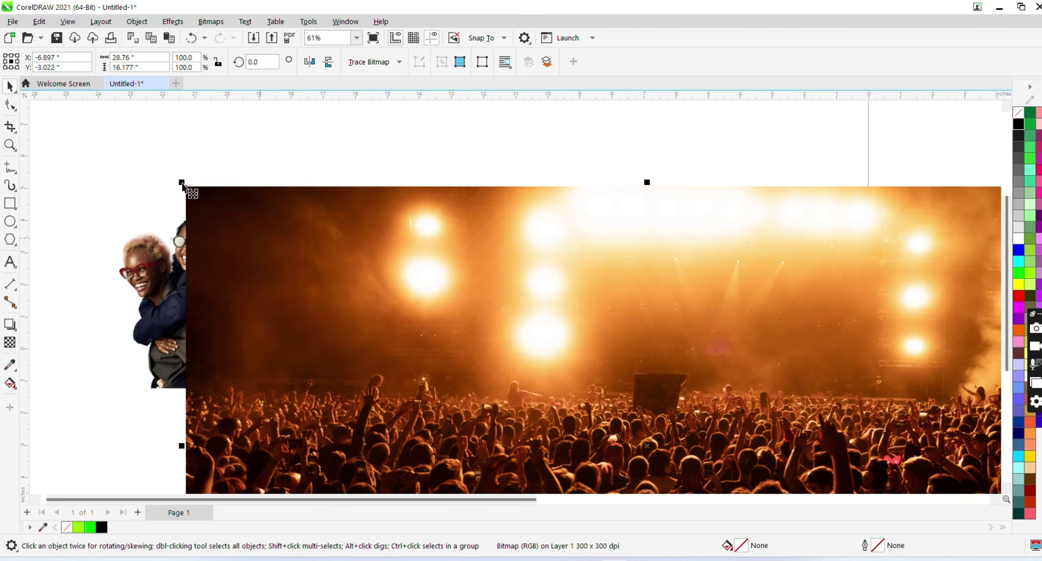
{"action": "left_click_drag", "start_coordinate": [182, 183], "coordinate": [437, 305]}
{"action": "left_click_drag", "start_coordinate": [447, 307], "coordinate": [451, 336]}
{"action": "left_click_drag", "start_coordinate": [594, 367], "coordinate": [371, 278]}
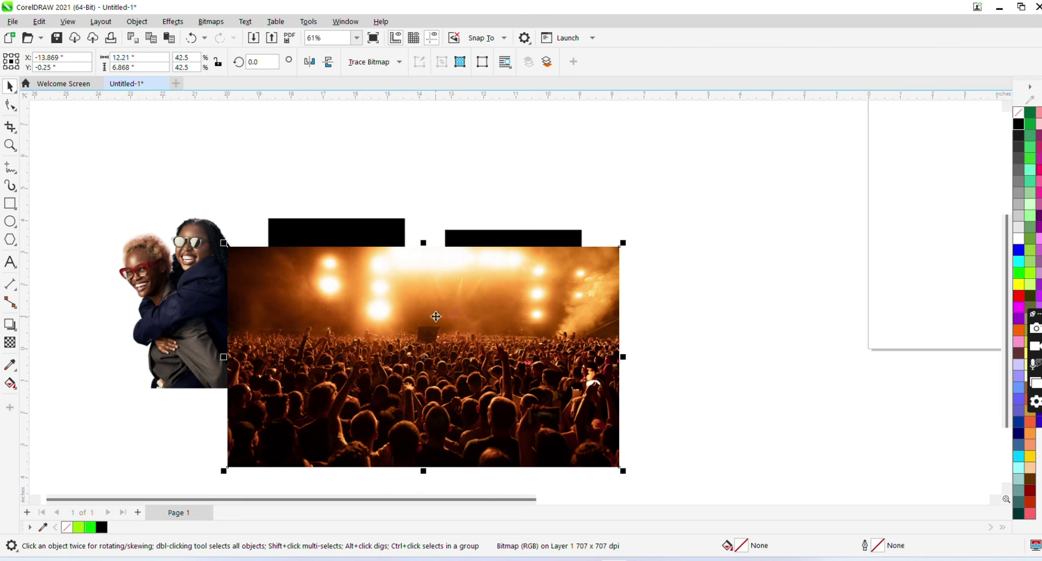
{"action": "left_click_drag", "start_coordinate": [624, 242], "coordinate": [553, 283]}
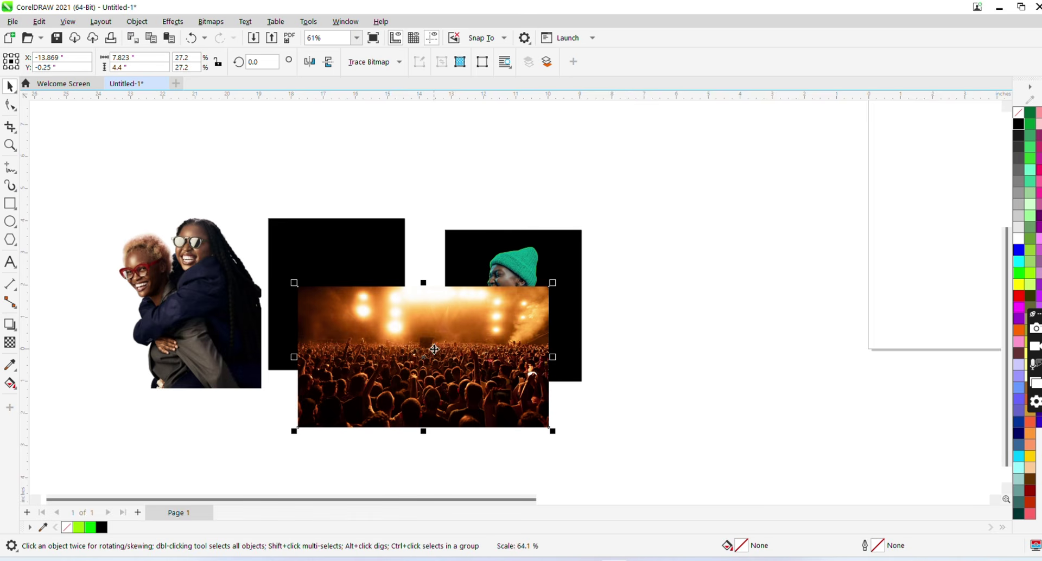
{"action": "left_click_drag", "start_coordinate": [435, 355], "coordinate": [250, 410]}
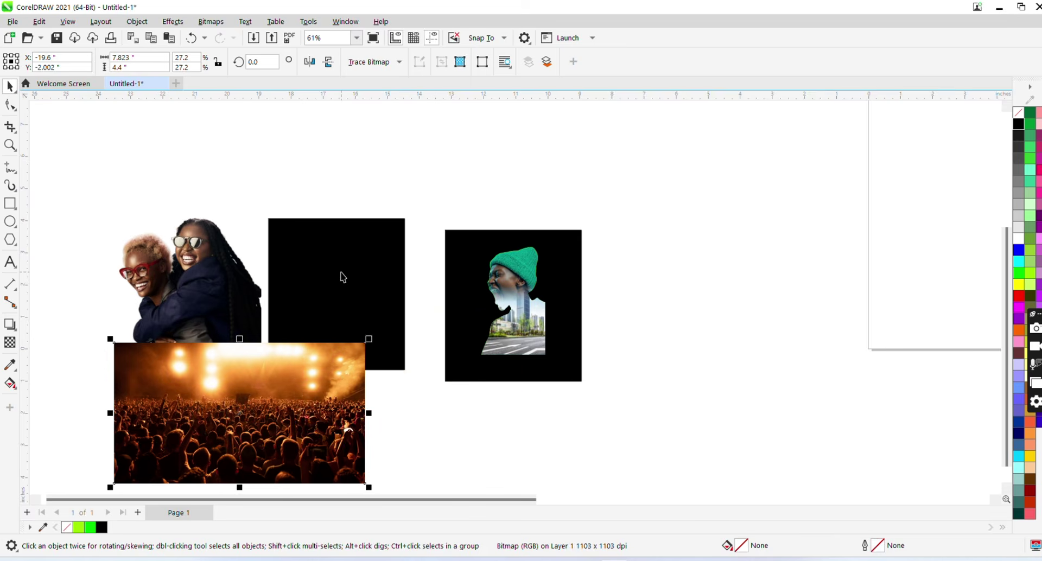
Replace the copied black rectangle with a duplicate of the hugging women photo, and move the crowd photo to the far side of the beanie artwork.
{"action": "left_click", "coordinate": [340, 271]}
{"action": "key", "text": "Delete"}
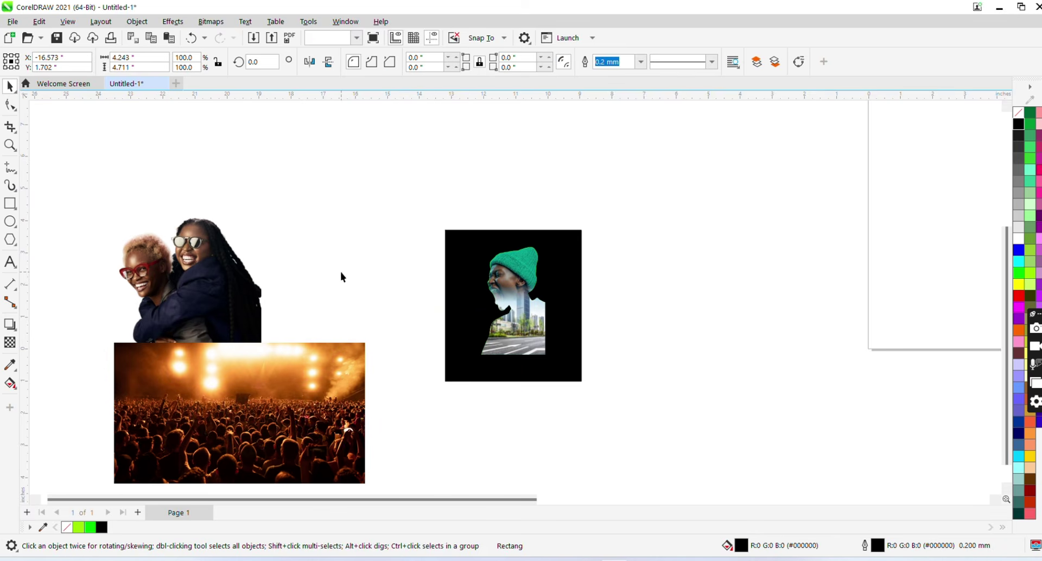
{"action": "left_click", "coordinate": [205, 260]}
{"action": "left_click_drag", "start_coordinate": [204, 260], "coordinate": [365, 253]}
{"action": "left_click_drag", "start_coordinate": [248, 393], "coordinate": [734, 300]}
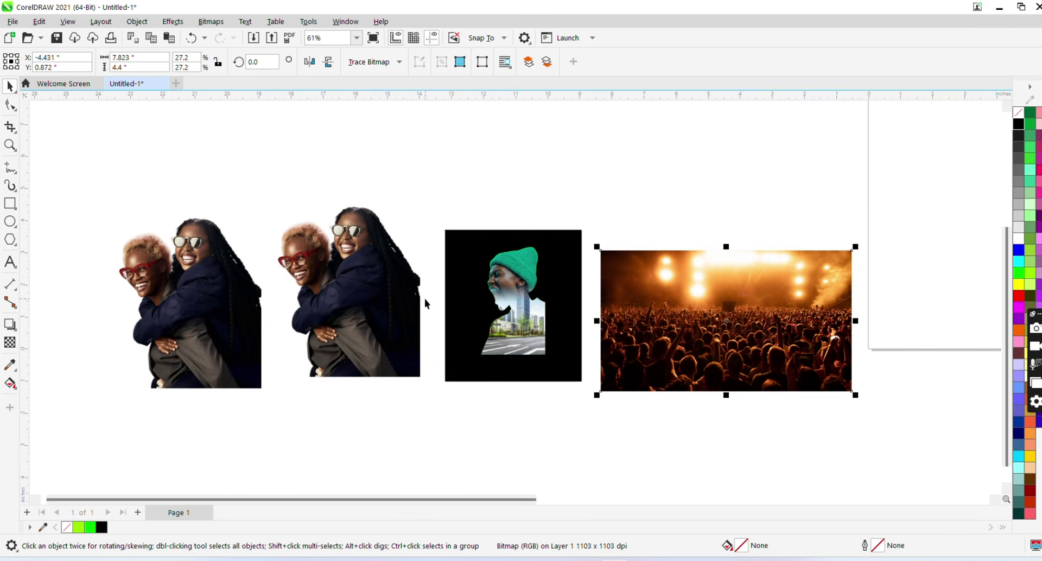
Convert the duplicated women photo to a 300 dpi Grayscale (8-bit) bitmap with anti-aliasing and a transparent background.
{"action": "left_click", "coordinate": [347, 302]}
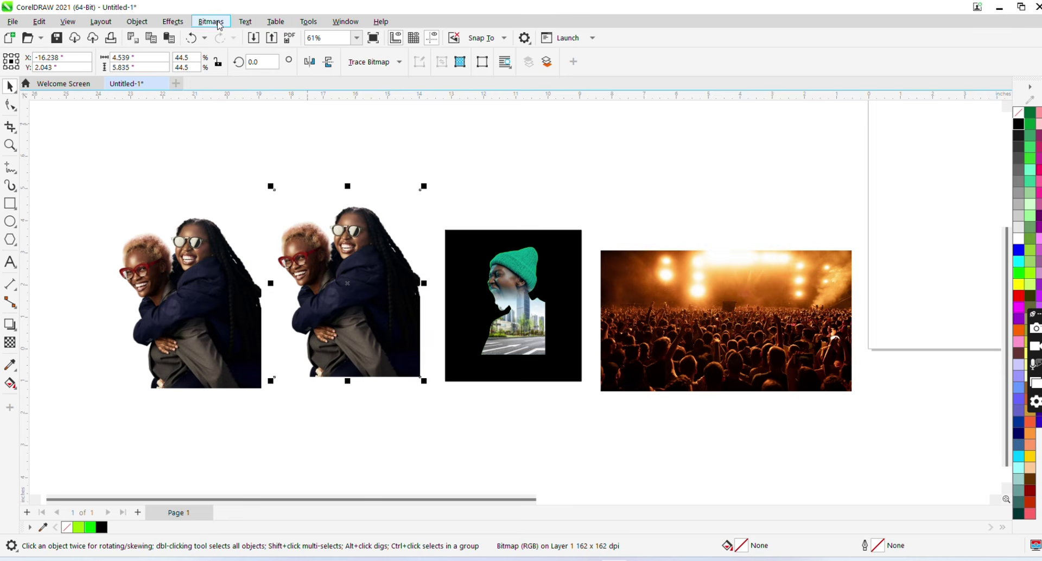
{"action": "left_click", "coordinate": [218, 24]}
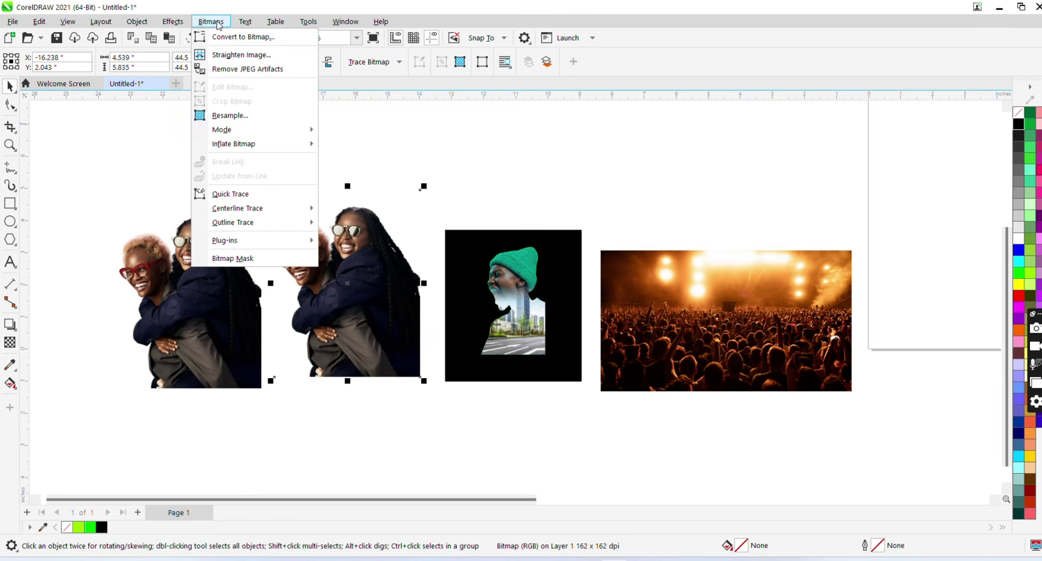
{"action": "left_click", "coordinate": [250, 37]}
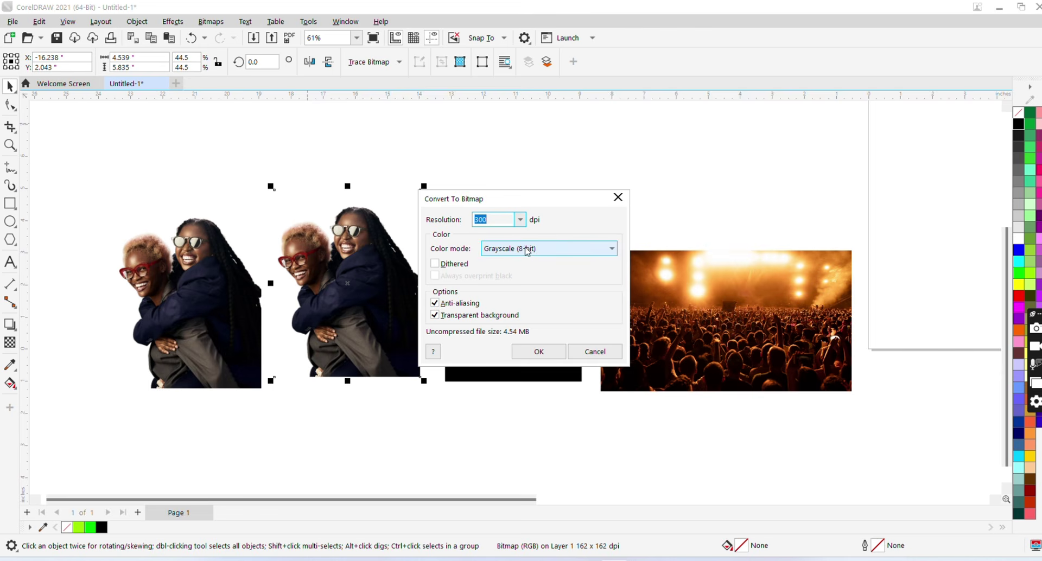
{"action": "left_click", "coordinate": [537, 351]}
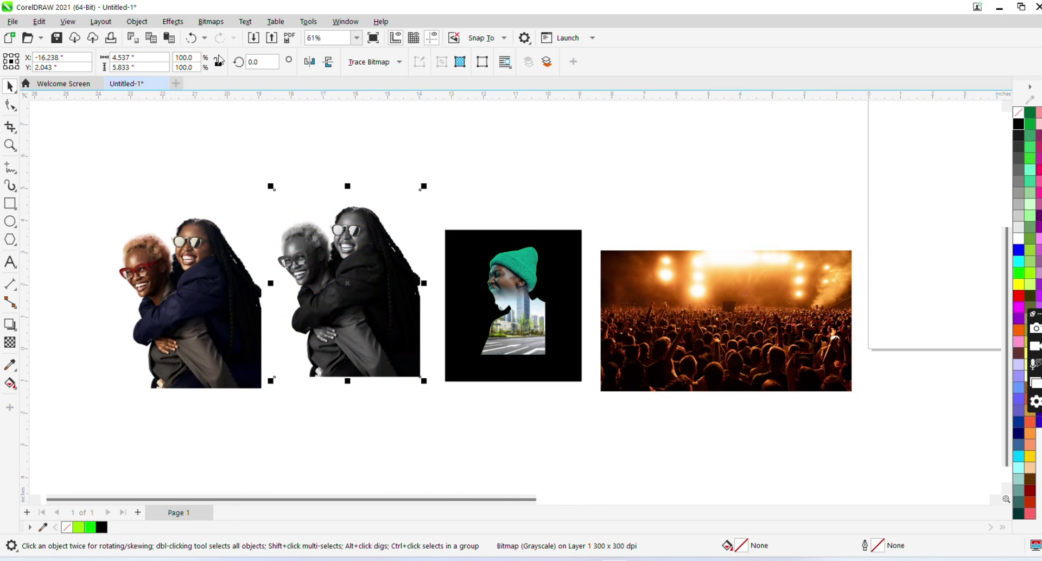
Darken the grayscale women bitmap into a solid black silhouette with a Tone Curve point at X 255, Y 52.
{"action": "left_click", "coordinate": [173, 21]}
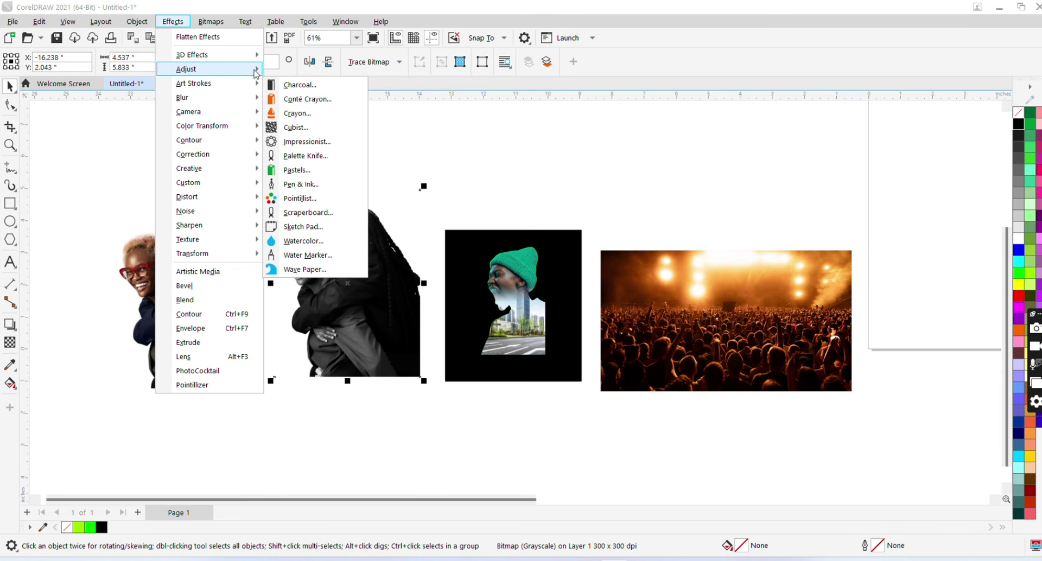
{"action": "mouse_move", "coordinate": [259, 71]}
{"action": "left_click", "coordinate": [336, 152]}
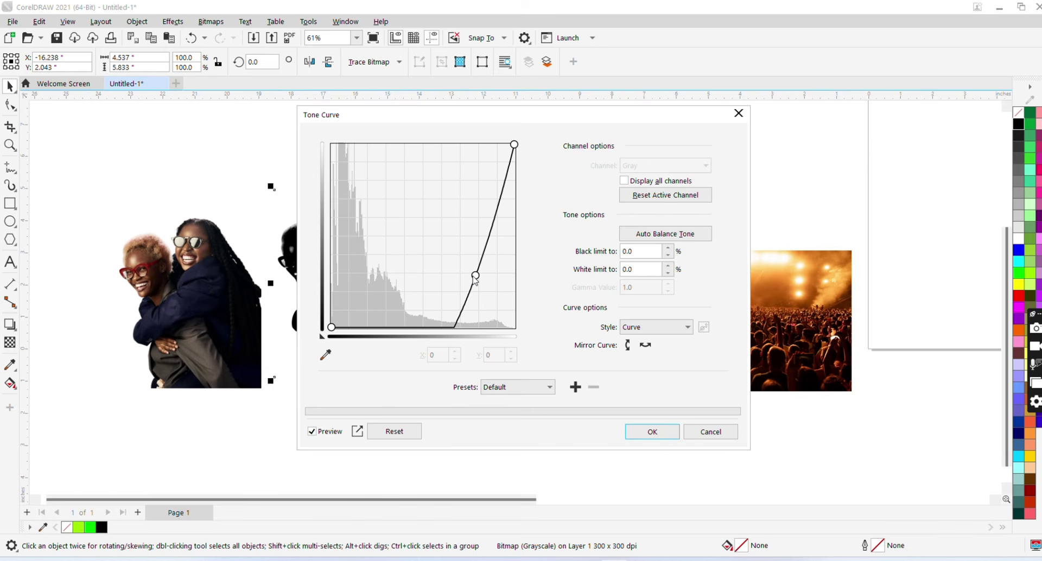
{"action": "left_click_drag", "start_coordinate": [475, 278], "coordinate": [455, 251]}
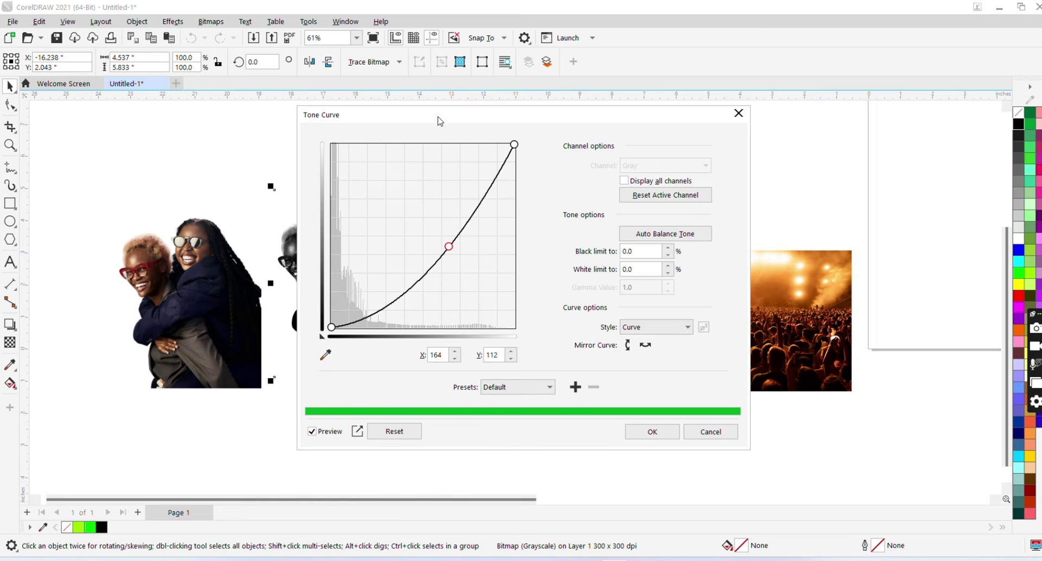
{"action": "left_click_drag", "start_coordinate": [437, 118], "coordinate": [662, 136]}
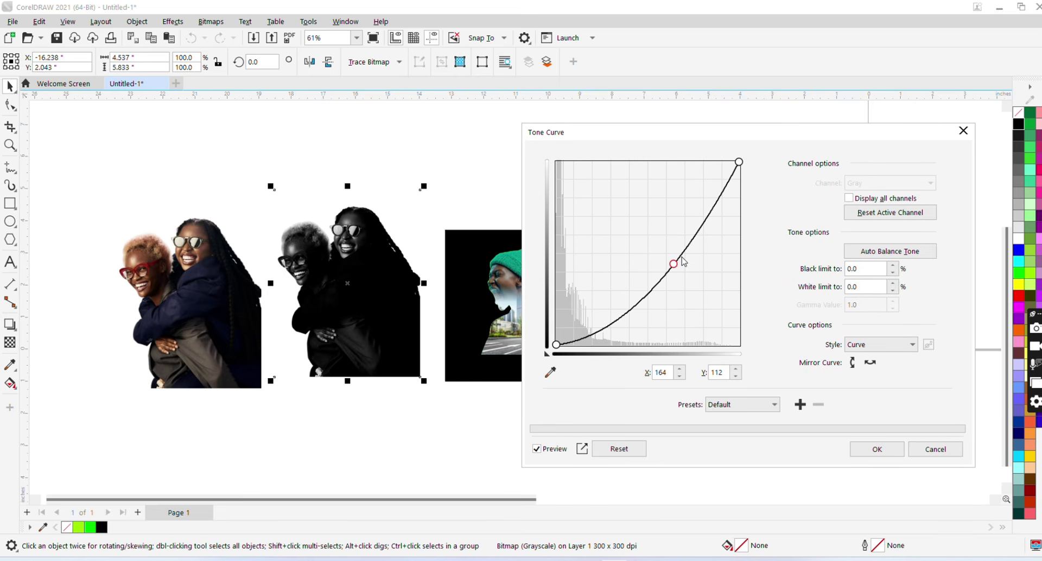
{"action": "left_click_drag", "start_coordinate": [673, 263], "coordinate": [741, 306]}
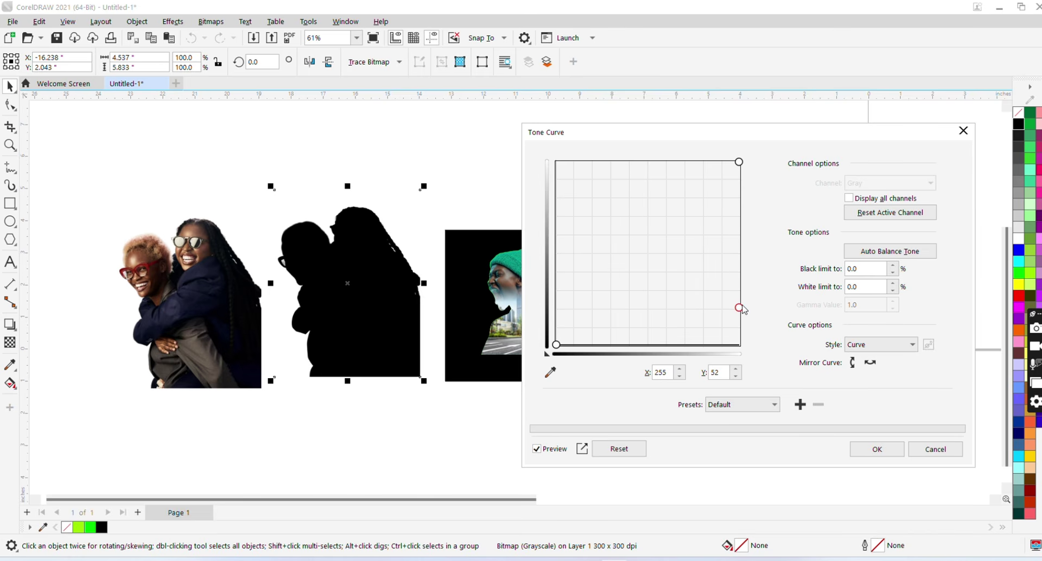
{"action": "left_click", "coordinate": [873, 451]}
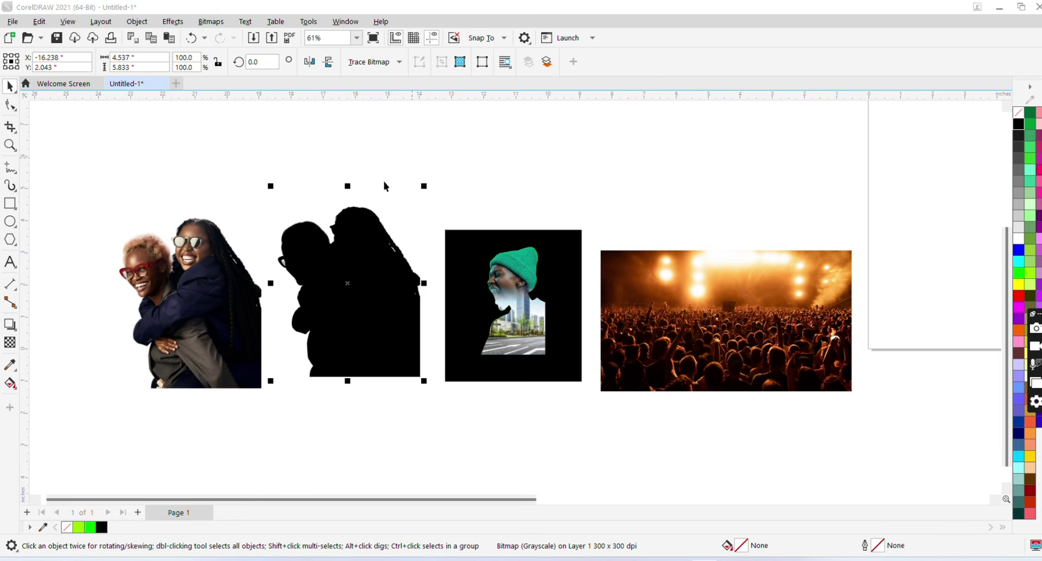
Shift the black women bitmap slightly away from the colour photo and vectorize it with Quick Trace.
{"action": "mouse_move", "coordinate": [367, 210]}
{"action": "left_mouse_down"}
{"action": "mouse_move", "coordinate": [371, 294]}
{"action": "mouse_move", "coordinate": [375, 210]}
{"action": "left_mouse_up"}
{"action": "left_click", "coordinate": [391, 64]}
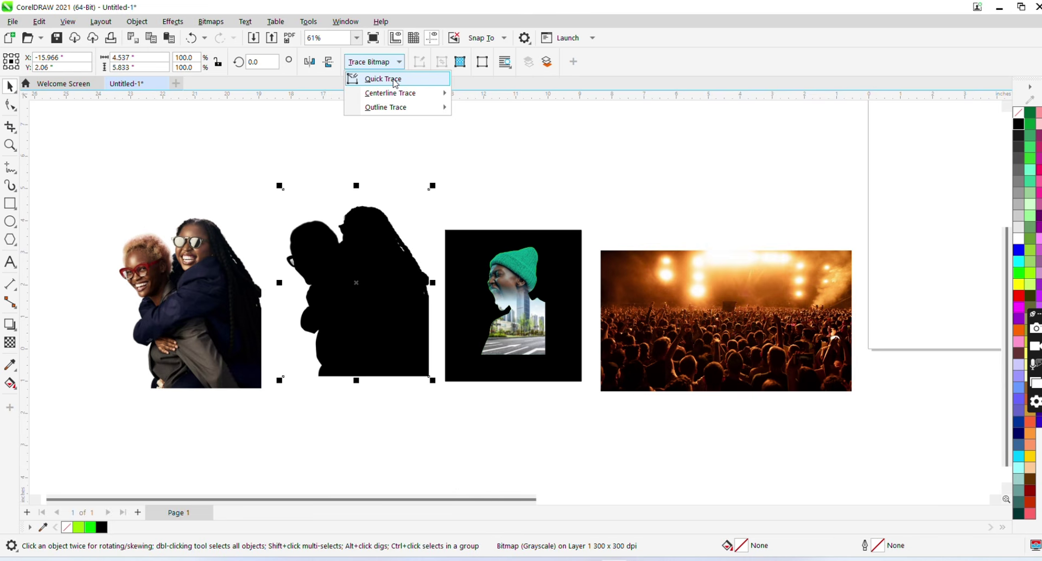
{"action": "left_click", "coordinate": [396, 81]}
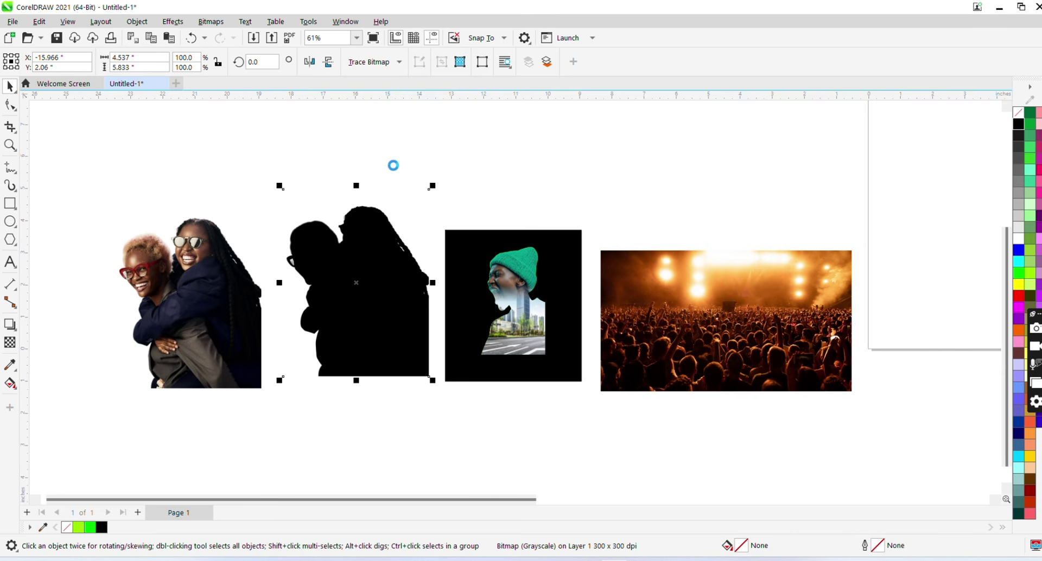
{"action": "left_click", "coordinate": [394, 171]}
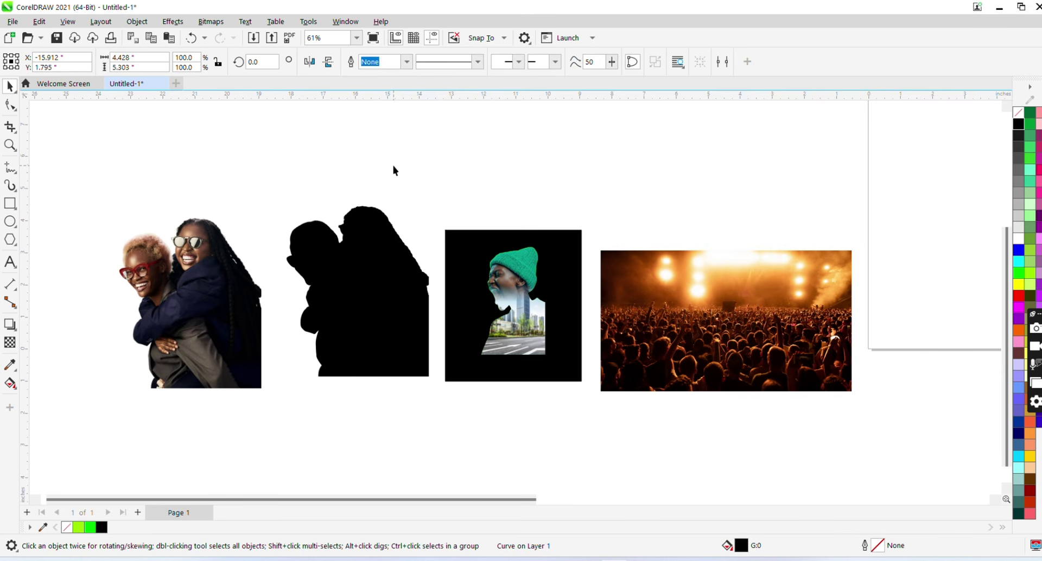
Separate the traced silhouette from the black bitmap, delete the bitmap and place the silhouette beside the colour photo.
{"action": "left_click_drag", "start_coordinate": [357, 313], "coordinate": [343, 390]}
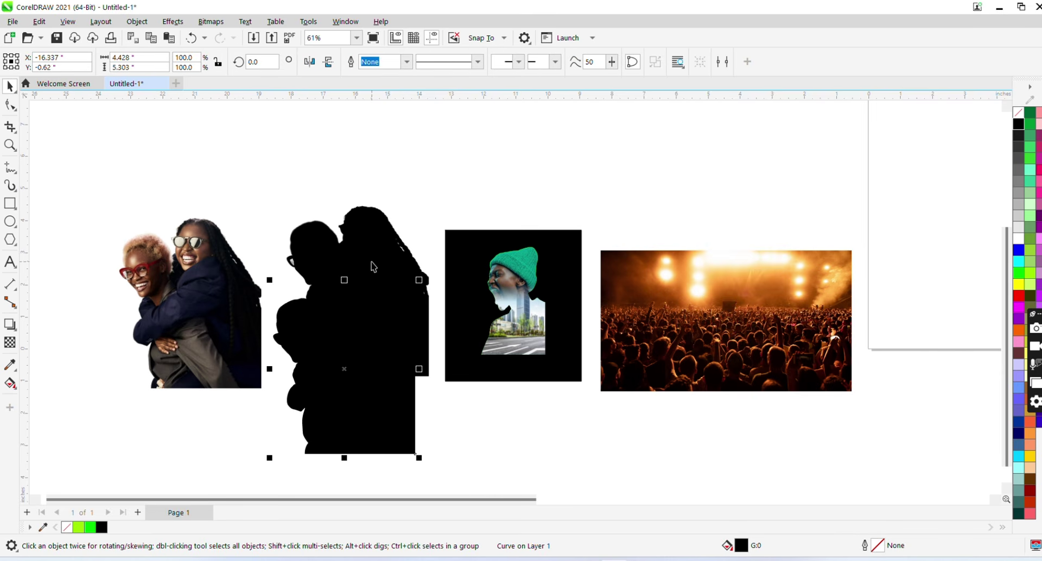
{"action": "left_click", "coordinate": [370, 232]}
{"action": "key", "text": "Delete"}
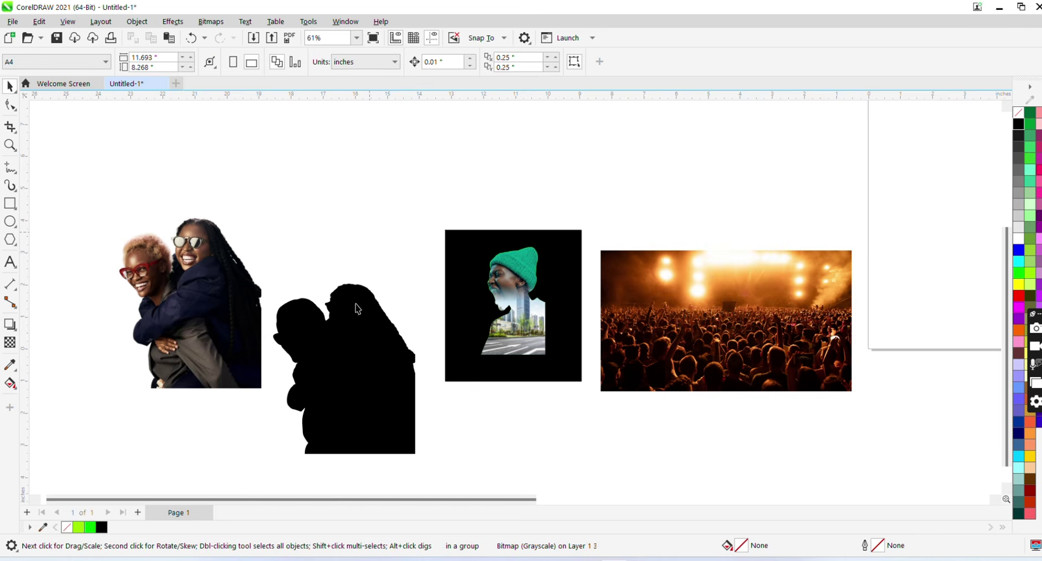
{"action": "left_click", "coordinate": [349, 327]}
{"action": "left_click_drag", "start_coordinate": [334, 290], "coordinate": [329, 226]}
PowerClip the colour photo of the two women inside the traced silhouette.
{"action": "left_click", "coordinate": [198, 298]}
{"action": "right_click", "coordinate": [197, 298]}
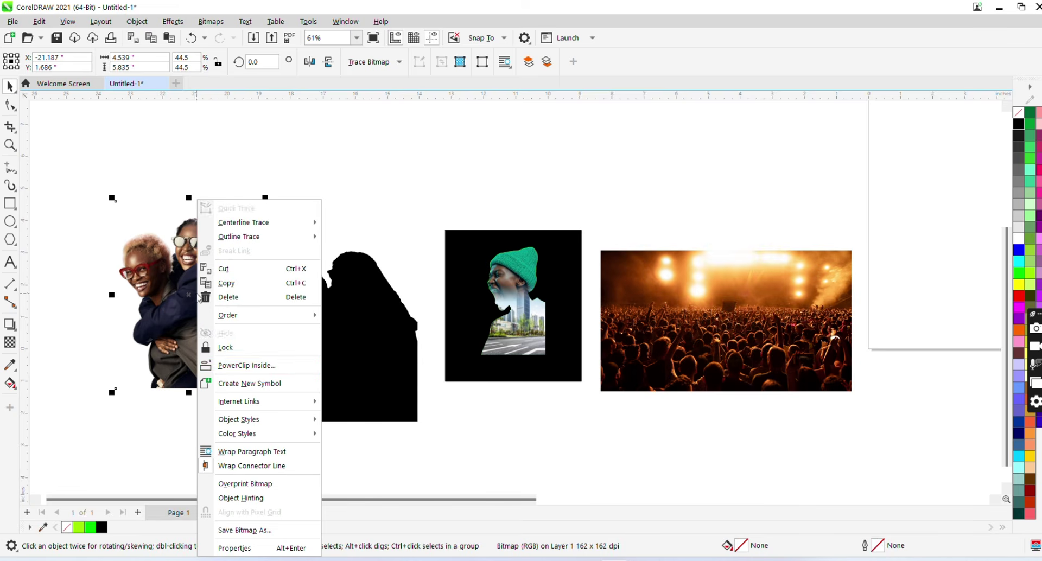
{"action": "left_click", "coordinate": [280, 367]}
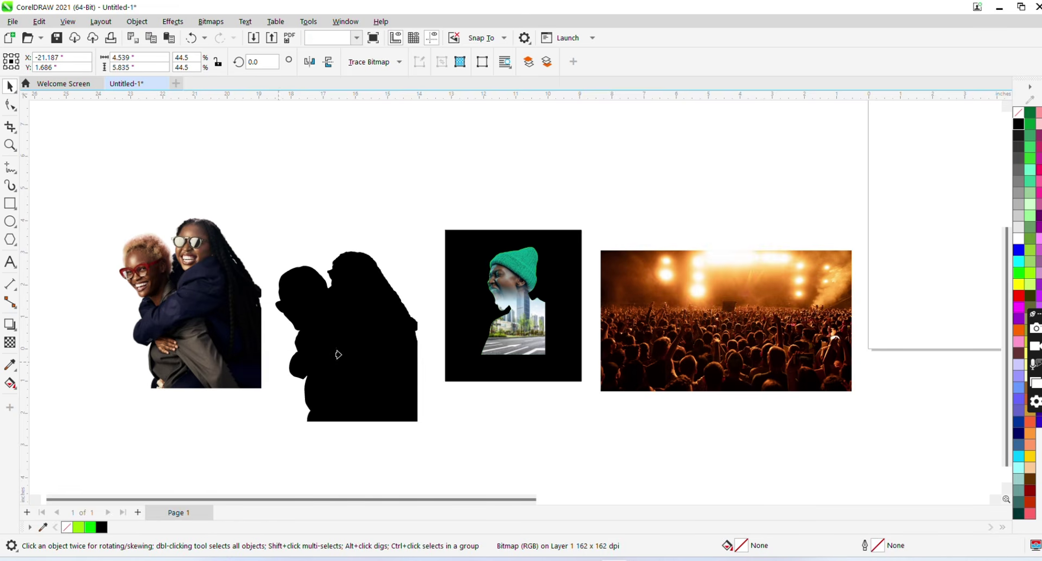
{"action": "left_click", "coordinate": [347, 354]}
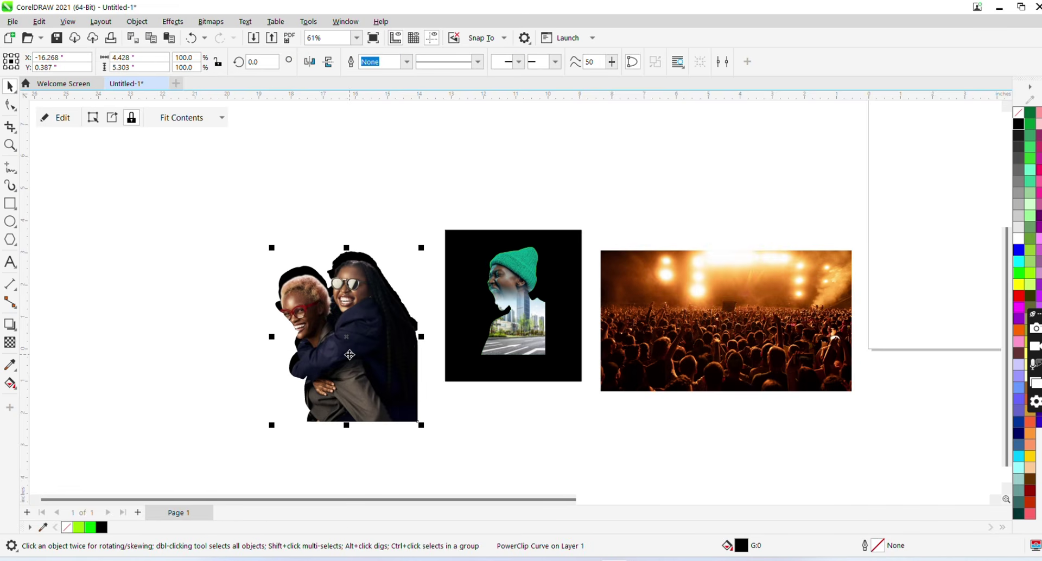
Edit the PowerClip and nudge the women photo to X -16.338, Y 0.657 inches so it lines up with the silhouette outline.
{"action": "right_click", "coordinate": [350, 354]}
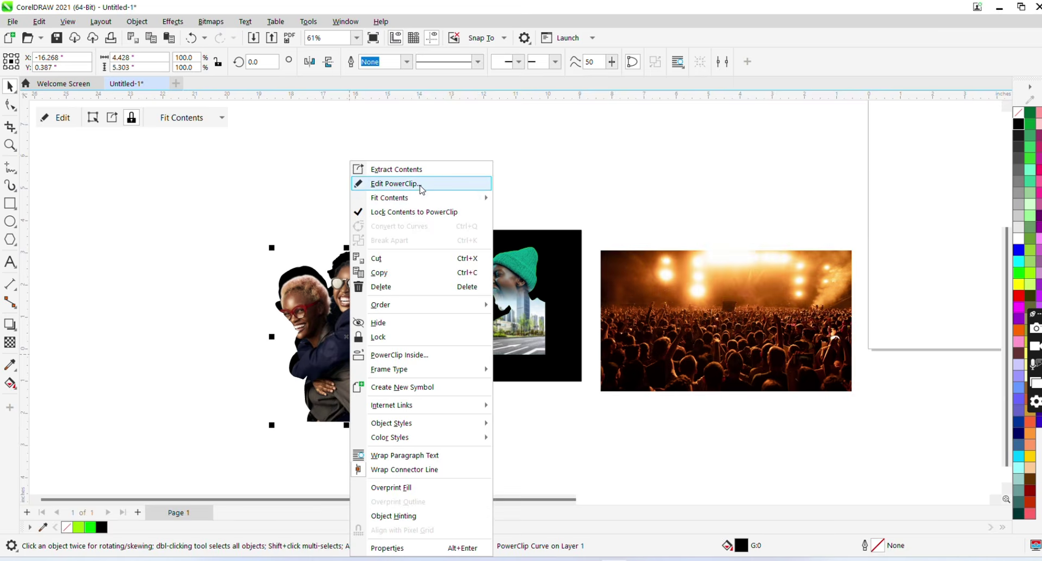
{"action": "left_click", "coordinate": [418, 184]}
{"action": "left_click", "coordinate": [367, 298]}
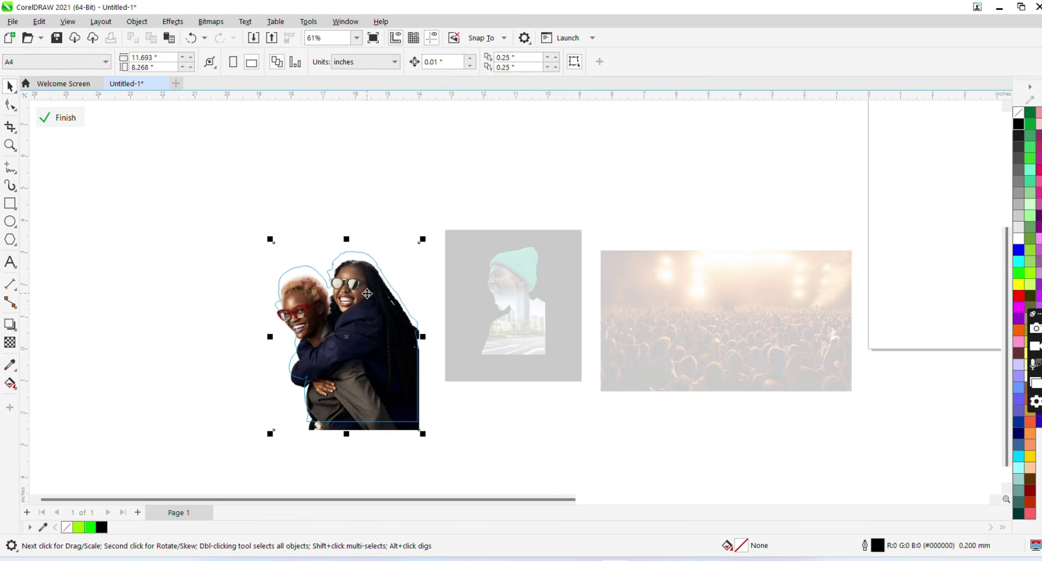
{"action": "key", "text": "Up"}
{"action": "key", "text": "Up"}
{"action": "key", "text": "Up"}
{"action": "key", "text": "Up"}
{"action": "key", "text": "Up"}
{"action": "key", "text": "Up"}
{"action": "key", "text": "Up"}
{"action": "key", "text": "Up"}
{"action": "key", "text": "Up"}
{"action": "key", "text": "Up"}
{"action": "key", "text": "Up"}
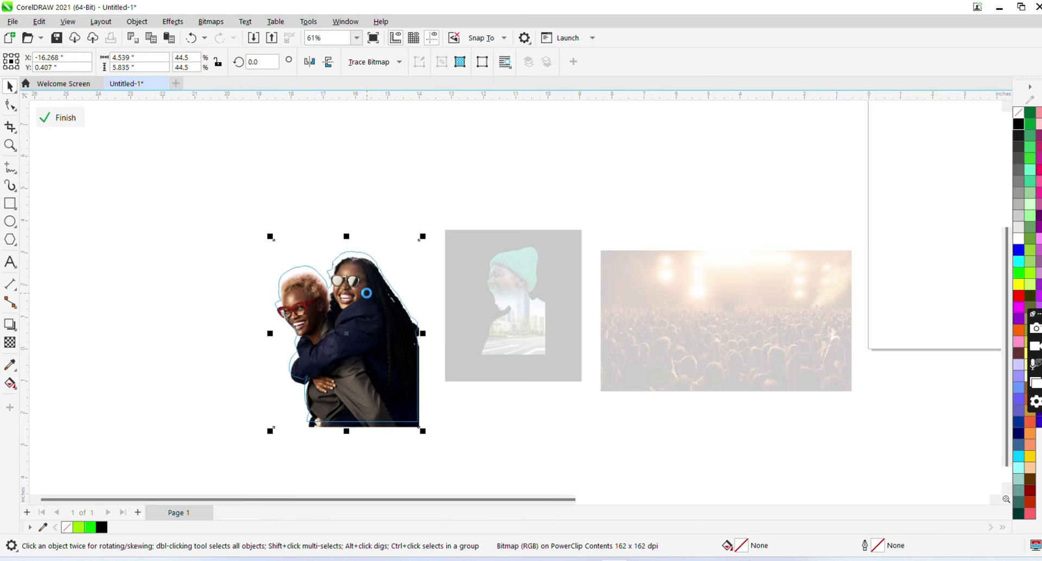
{"action": "key", "text": "Up"}
{"action": "key", "text": "Up"}
{"action": "key", "text": "Up"}
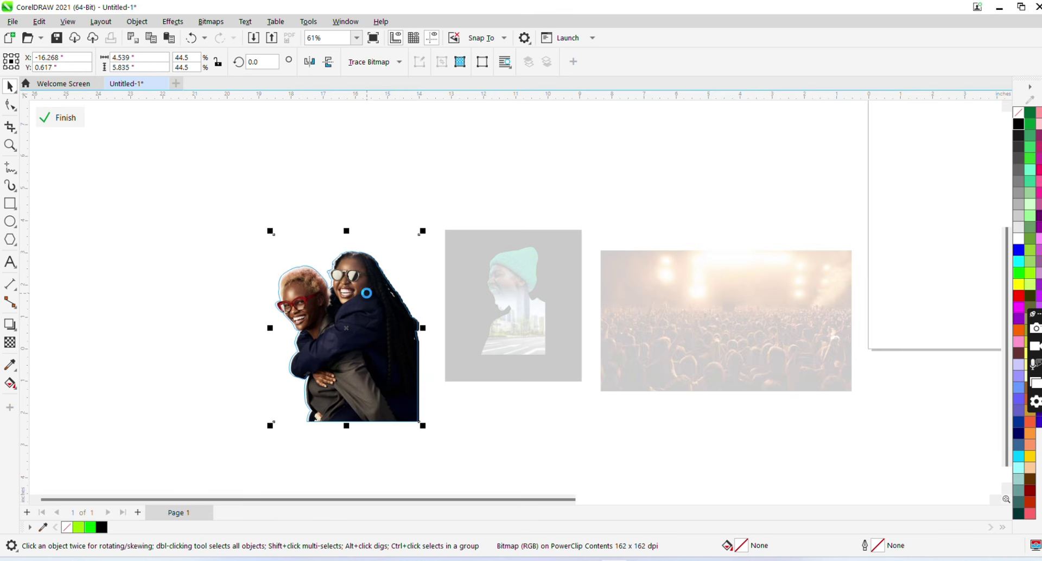
{"action": "key", "text": "Left"}
{"action": "key", "text": "Left"}
{"action": "key", "text": "Left"}
{"action": "key", "text": "Left"}
{"action": "key", "text": "Left"}
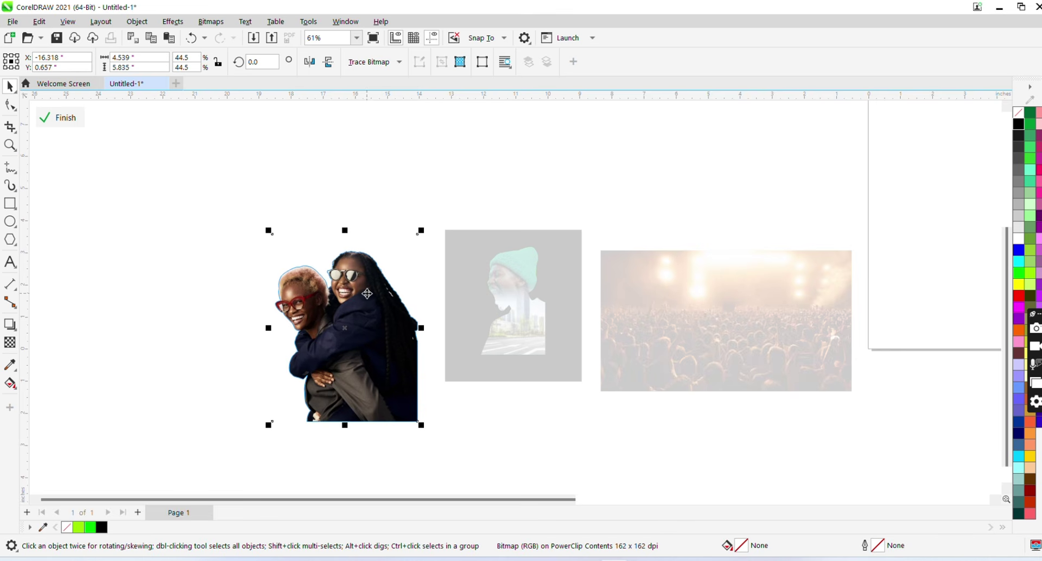
{"action": "key", "text": "Up"}
{"action": "key", "text": "Left"}
{"action": "key", "text": "Left"}
{"action": "key", "text": "Left"}
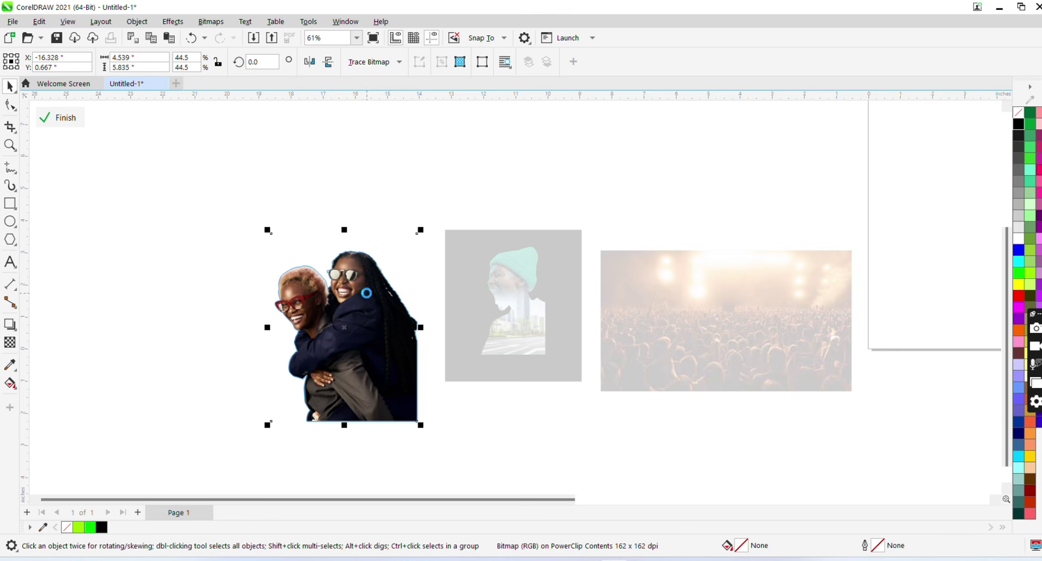
{"action": "key", "text": "Up"}
{"action": "key", "text": "Down"}
{"action": "key", "text": "Down"}
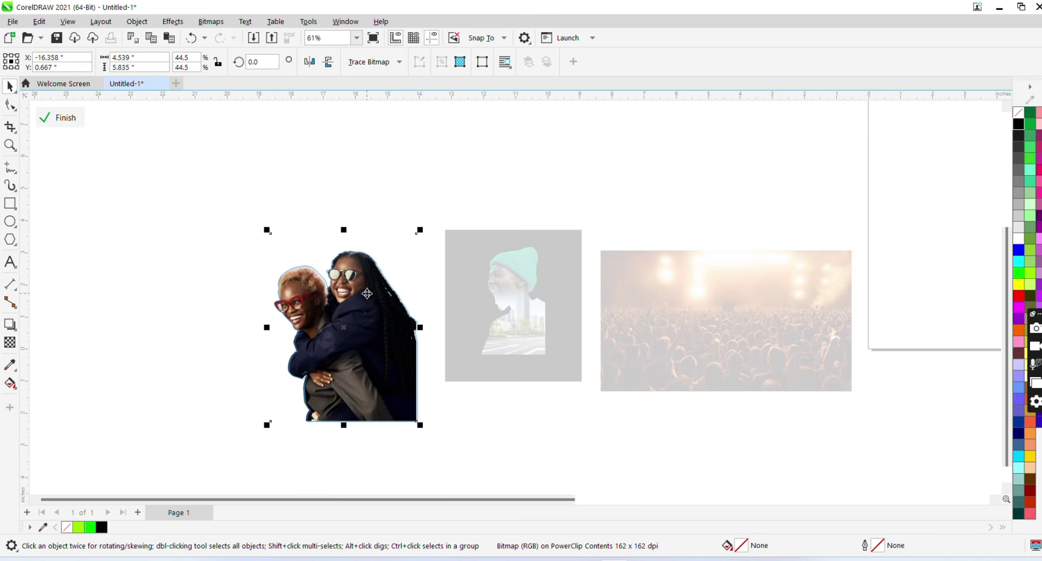
{"action": "key", "text": "Right"}
{"action": "key", "text": "Right"}
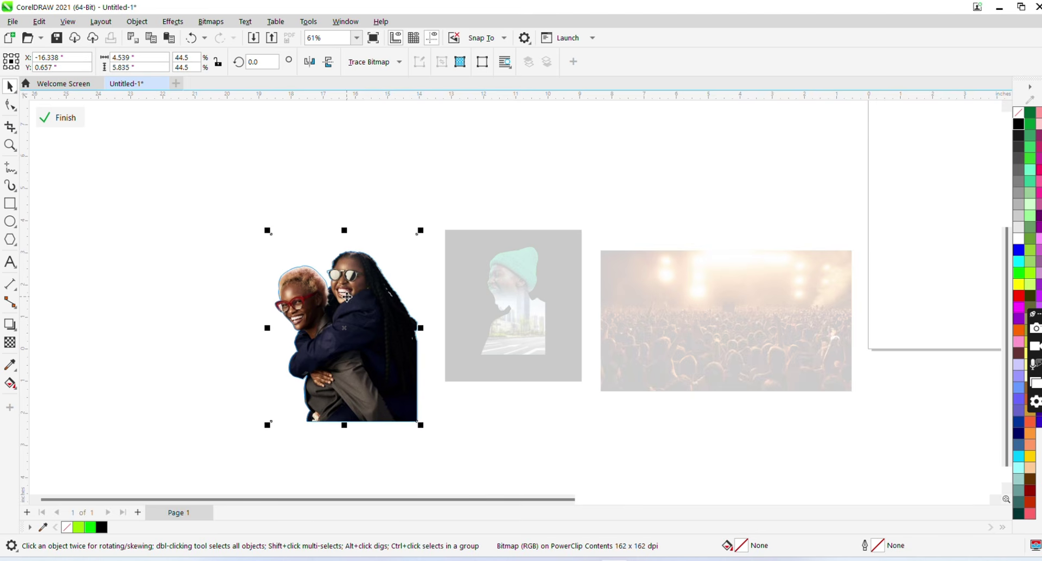
{"action": "right_click", "coordinate": [347, 296]}
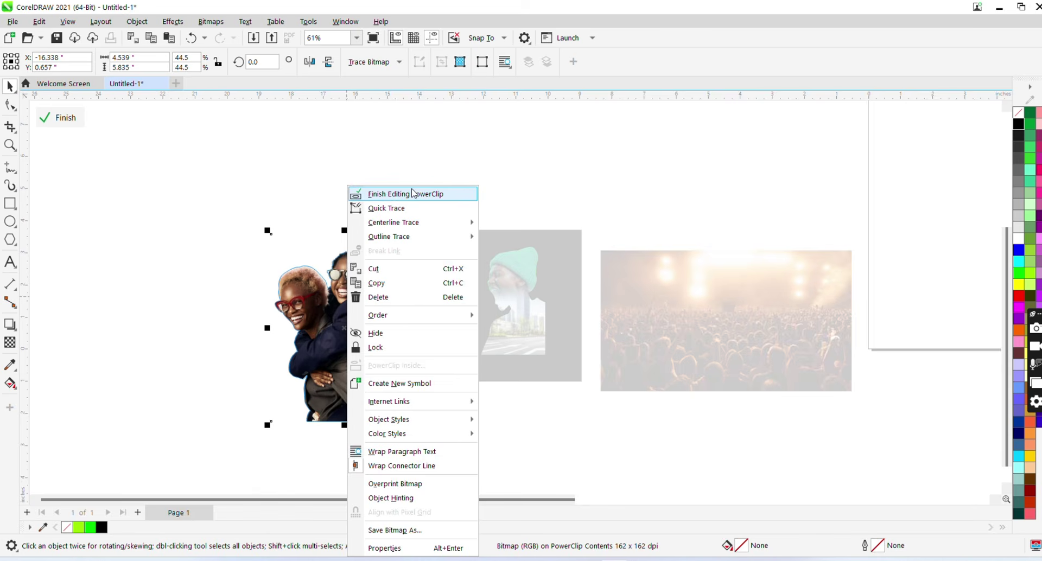
{"action": "left_click", "coordinate": [412, 193]}
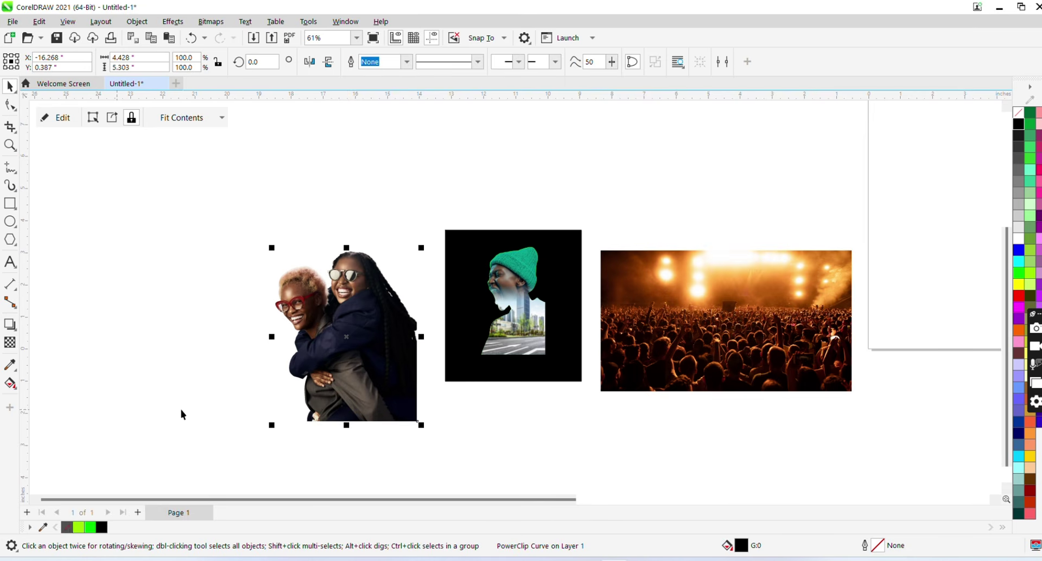
Bring the women cut-out and the crowd photo together so they overlap, and PowerClip the crowd inside the cut-out.
{"action": "left_click_drag", "start_coordinate": [324, 346], "coordinate": [305, 278]}
{"action": "left_click", "coordinate": [657, 351]}
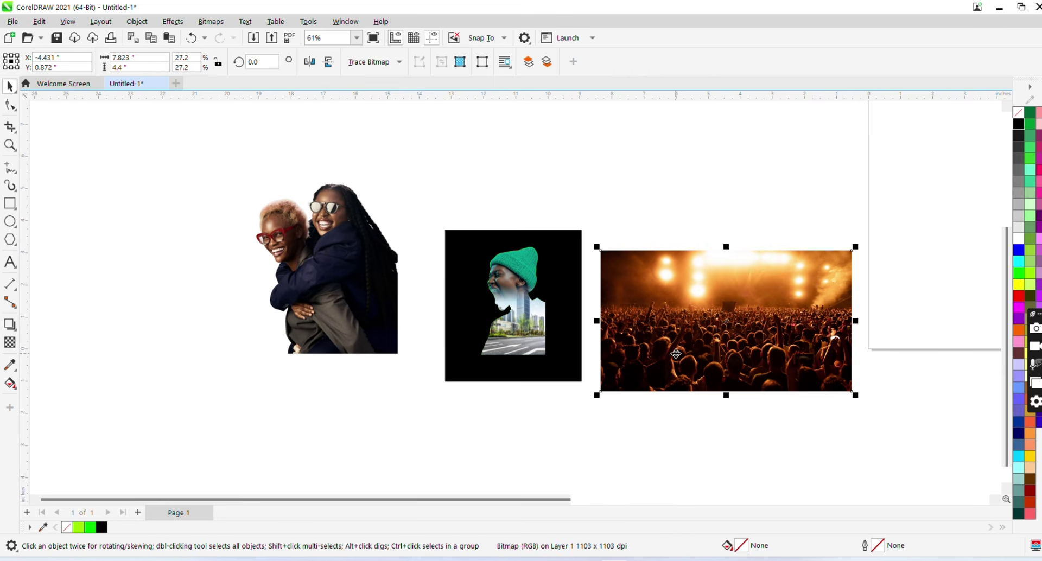
{"action": "mouse_move", "coordinate": [657, 351]}
{"action": "left_mouse_down"}
{"action": "mouse_move", "coordinate": [544, 391]}
{"action": "mouse_move", "coordinate": [219, 384]}
{"action": "left_mouse_up"}
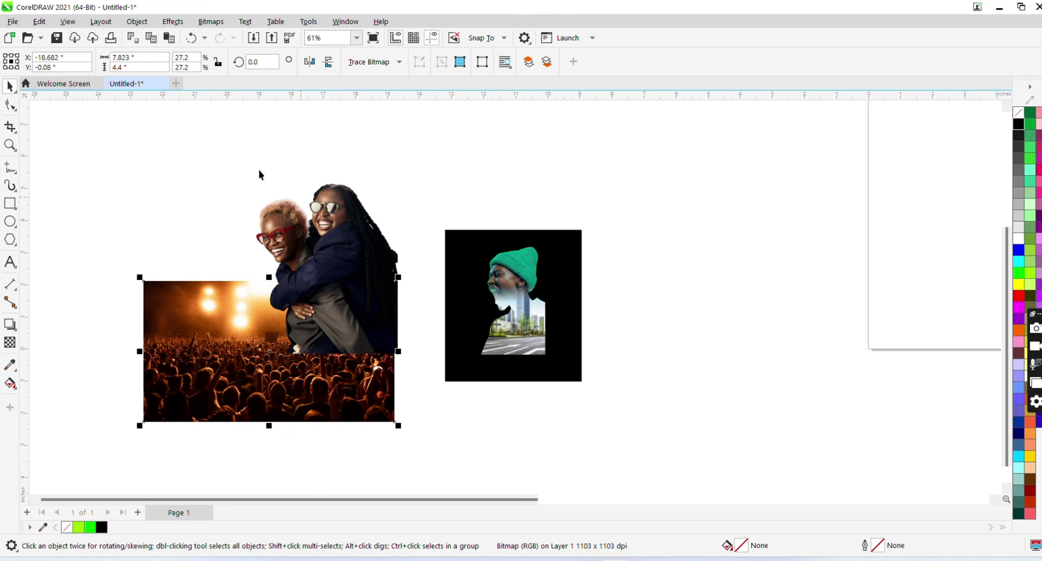
{"action": "right_click", "coordinate": [230, 324]}
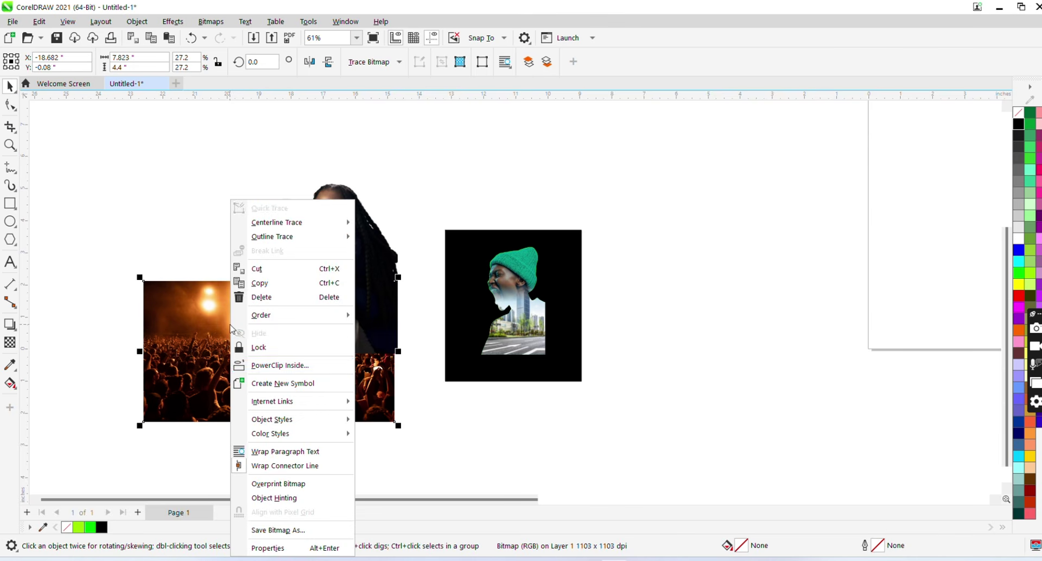
{"action": "left_click", "coordinate": [337, 366]}
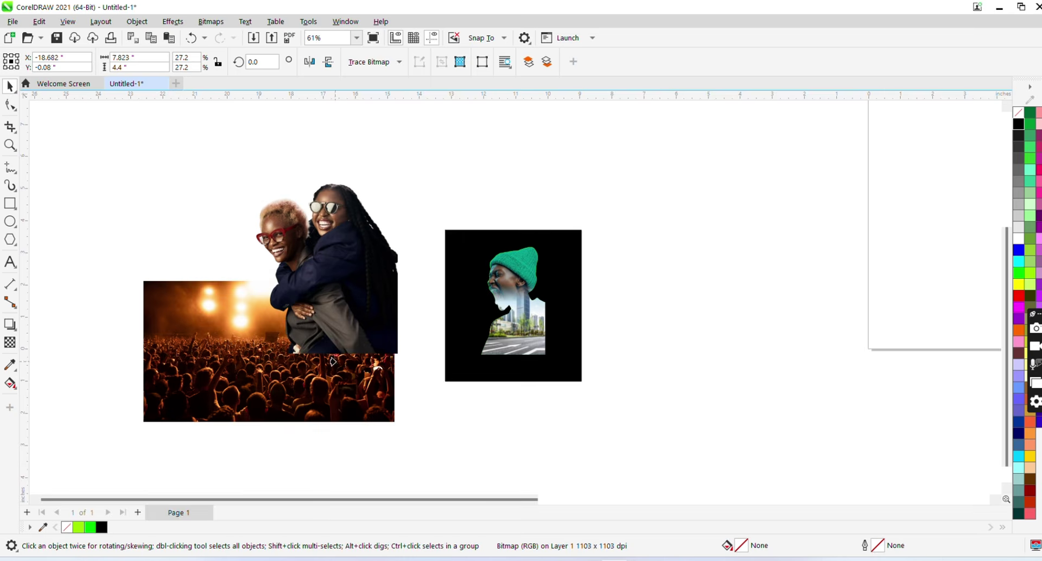
{"action": "left_click", "coordinate": [353, 324]}
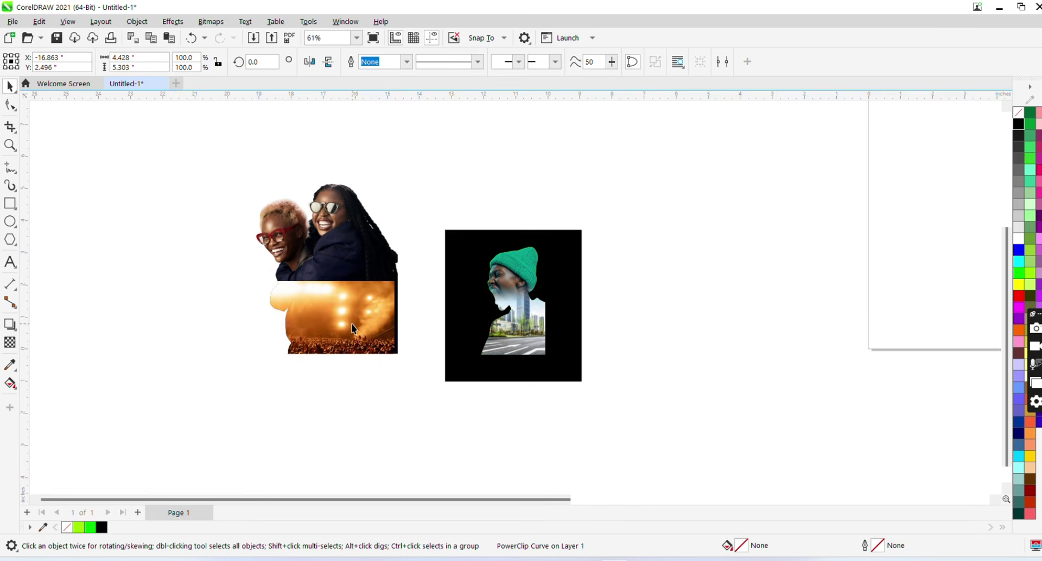
Edit the PowerClip, scale the crowd photo to 16.3% (4.694 by 2.64 inches) and position it over the women's lower bodies.
{"action": "key", "text": "Escape"}
{"action": "left_click", "coordinate": [352, 326]}
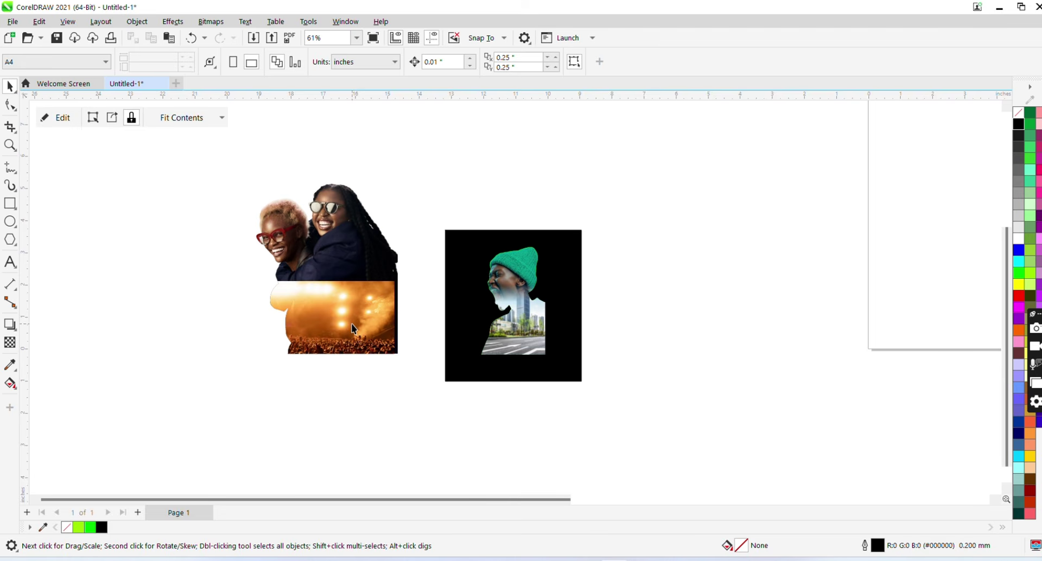
{"action": "right_click", "coordinate": [352, 325]}
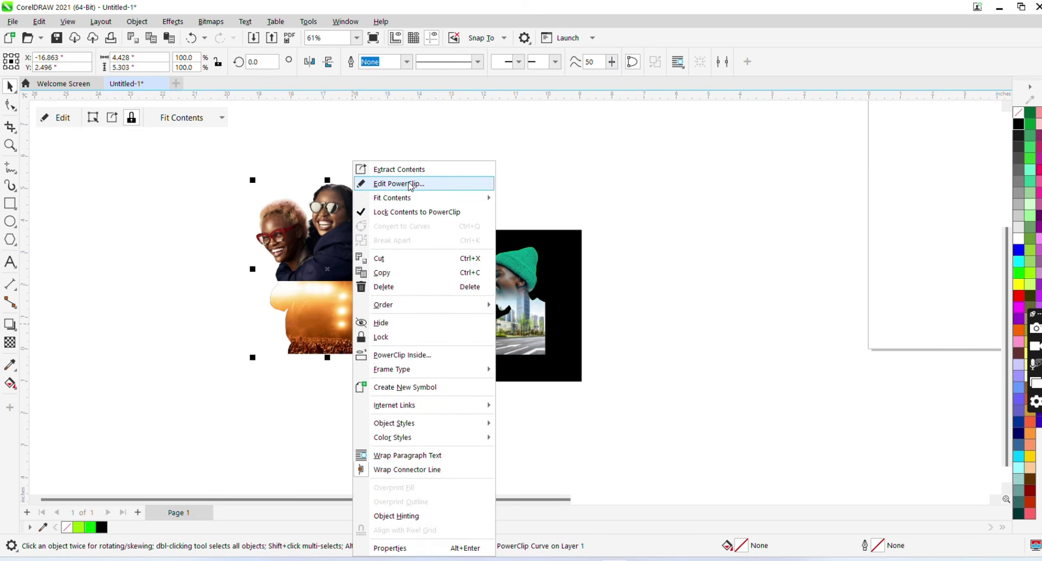
{"action": "left_click", "coordinate": [411, 186]}
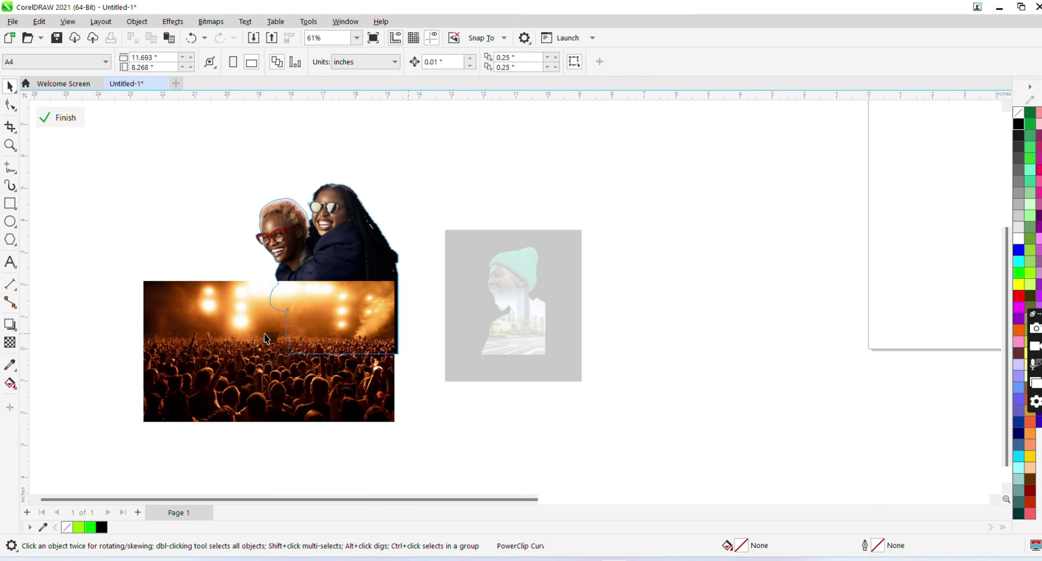
{"action": "left_click_drag", "start_coordinate": [368, 298], "coordinate": [484, 246]}
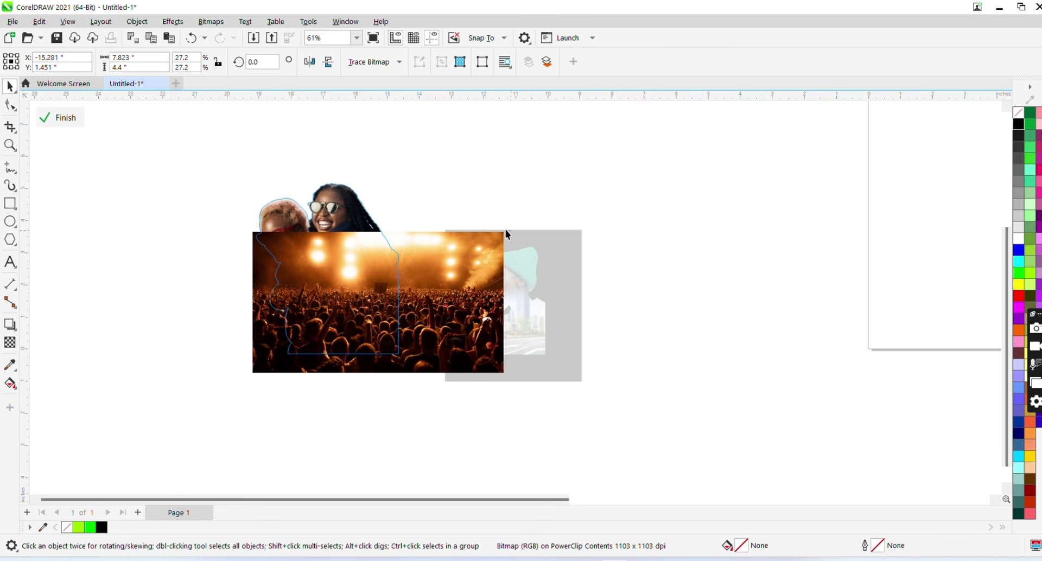
{"action": "left_click_drag", "start_coordinate": [510, 228], "coordinate": [456, 230]}
{"action": "left_click_drag", "start_coordinate": [407, 293], "coordinate": [365, 311]}
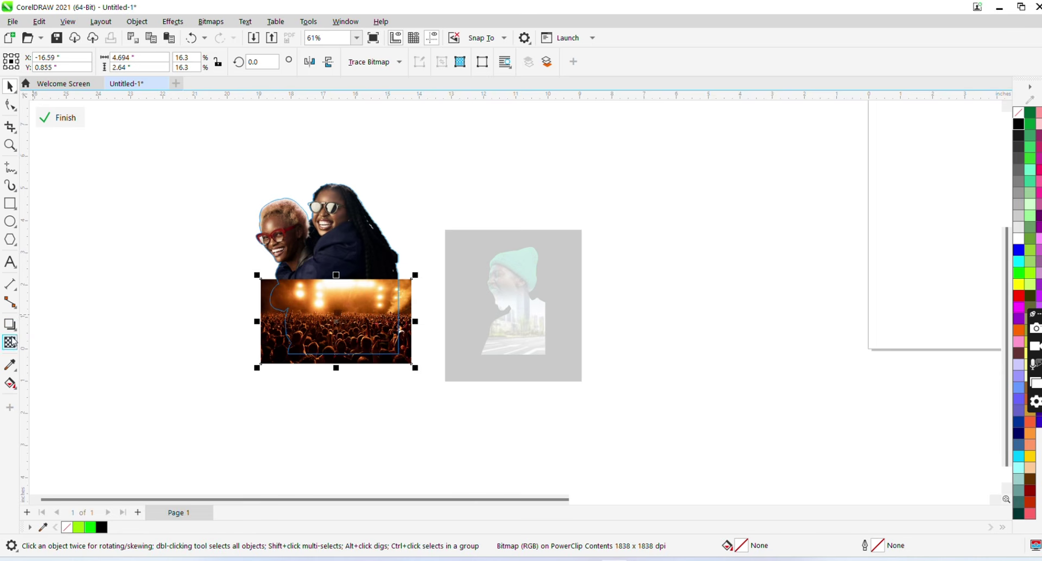
Fade the crowd photo's upper edge into the women's clothing with a vertical 90° fountain transparency.
{"action": "left_click", "coordinate": [10, 342]}
{"action": "left_click_drag", "start_coordinate": [337, 316], "coordinate": [340, 294]}
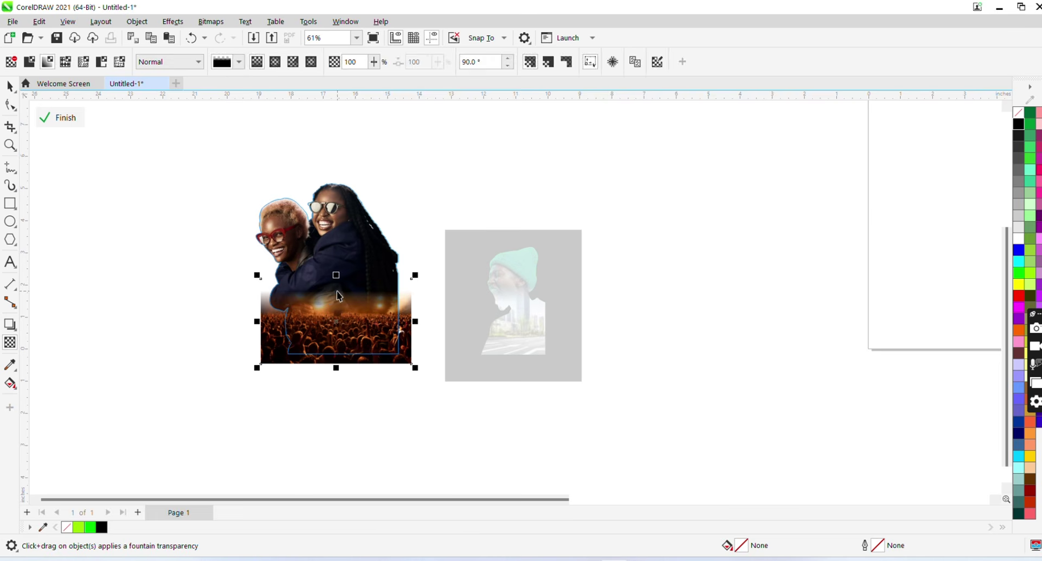
Bring the asphalt-road-modern-city photo from the Downloads folder into the women cut-out's open PowerClip.
{"action": "key", "text": "space"}
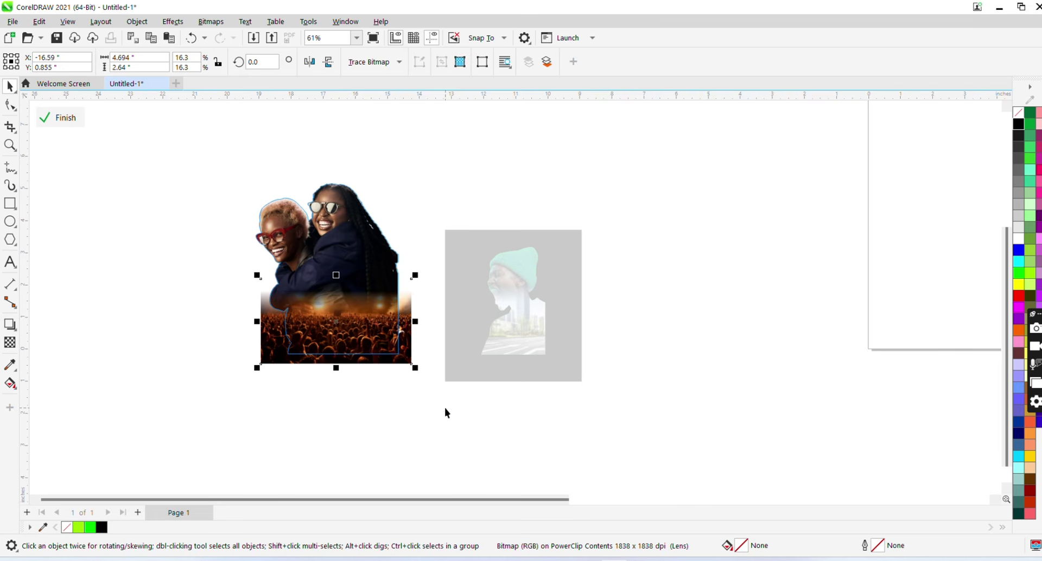
{"action": "key", "text": "alt+Tab"}
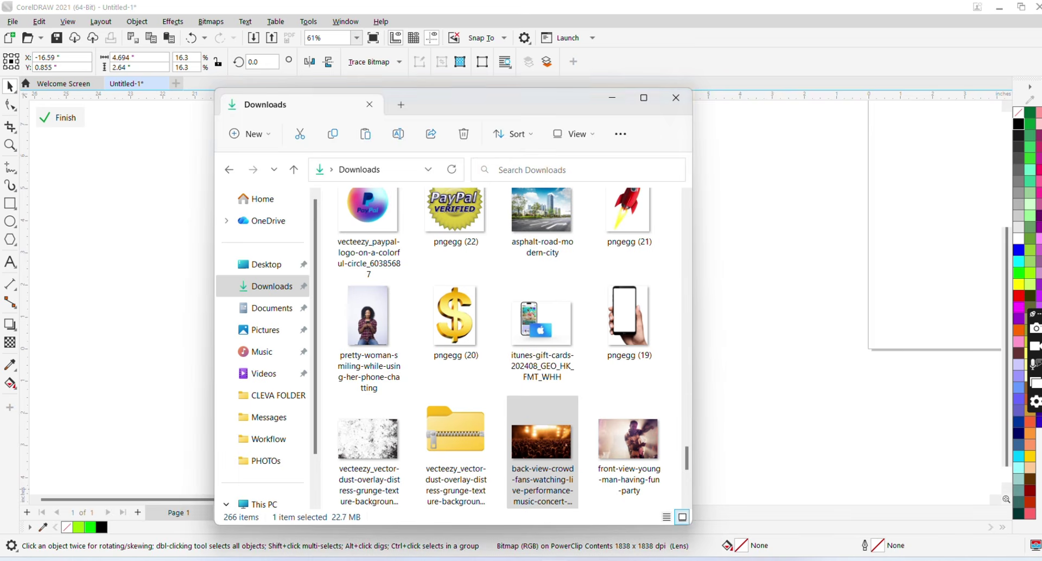
{"action": "left_click", "coordinate": [538, 228]}
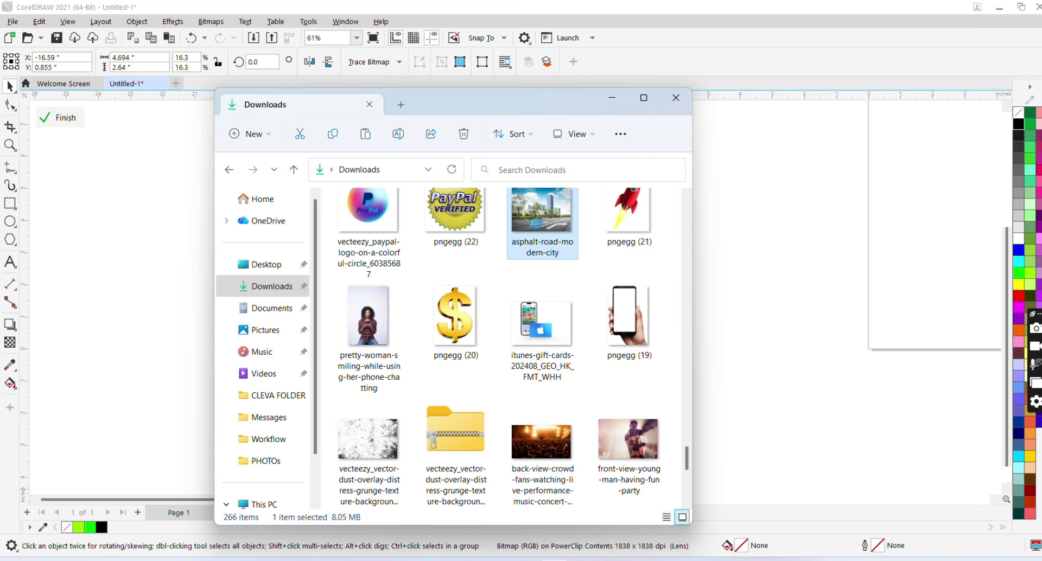
{"action": "scroll", "coordinate": [538, 228], "scroll_direction": "up", "scroll_amount": 5}
{"action": "left_click", "coordinate": [538, 228]}
{"action": "scroll", "coordinate": [538, 228], "scroll_direction": "up", "scroll_amount": 2}
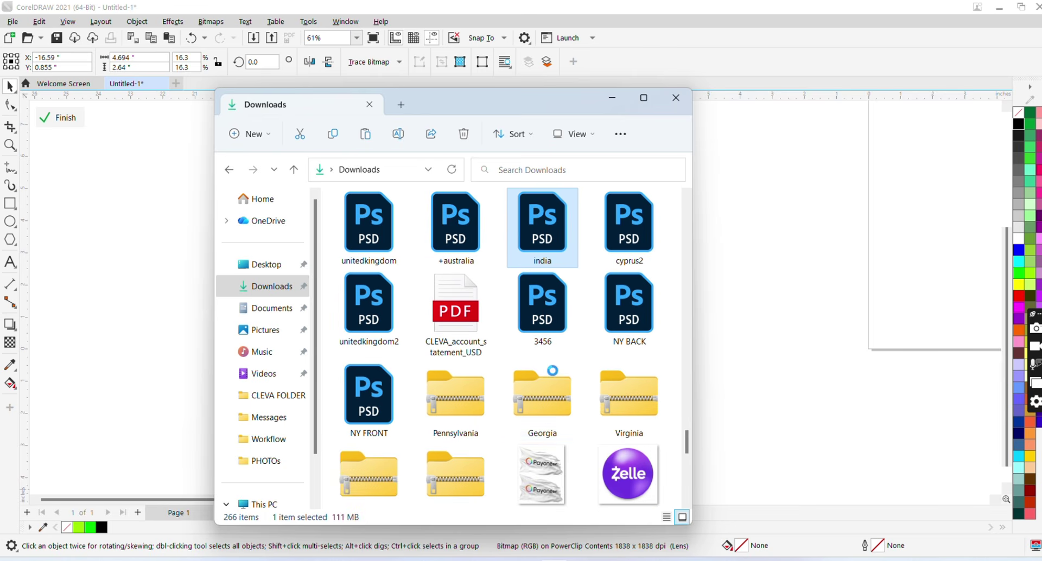
{"action": "left_click", "coordinate": [549, 454]}
{"action": "scroll", "coordinate": [546, 448], "scroll_direction": "down", "scroll_amount": 4}
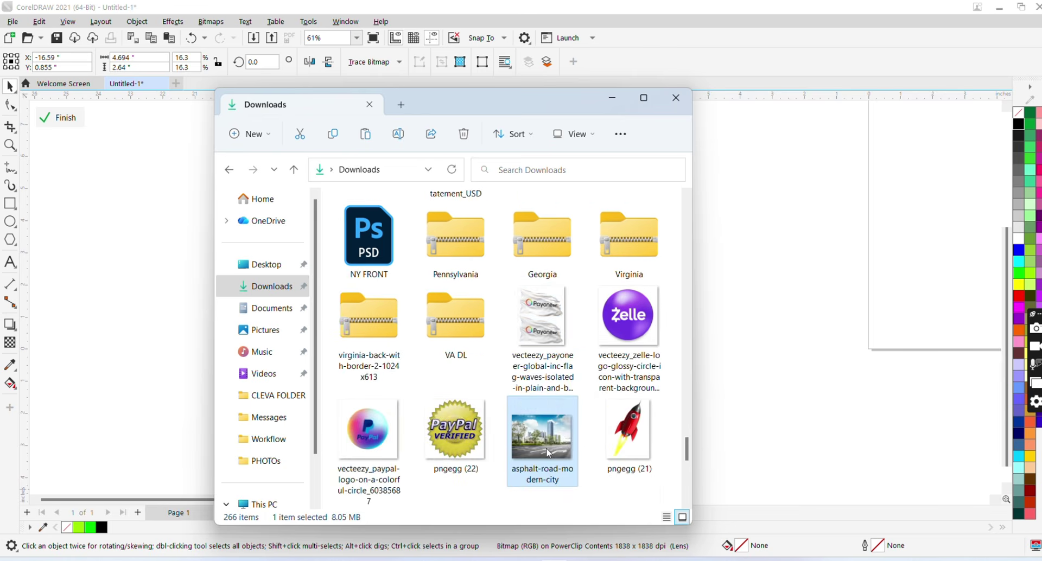
{"action": "left_click", "coordinate": [544, 360]}
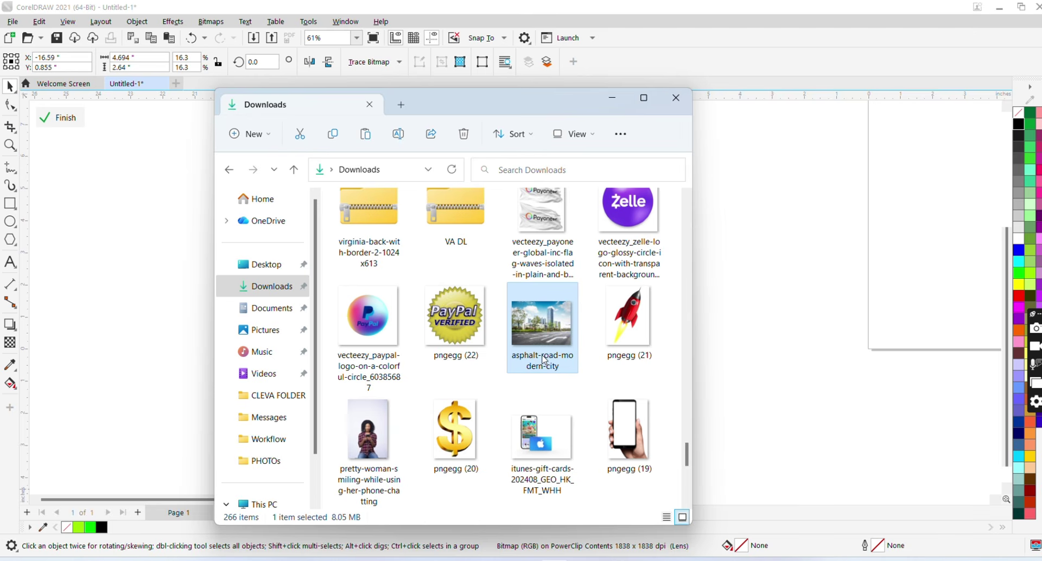
{"action": "left_click", "coordinate": [763, 272]}
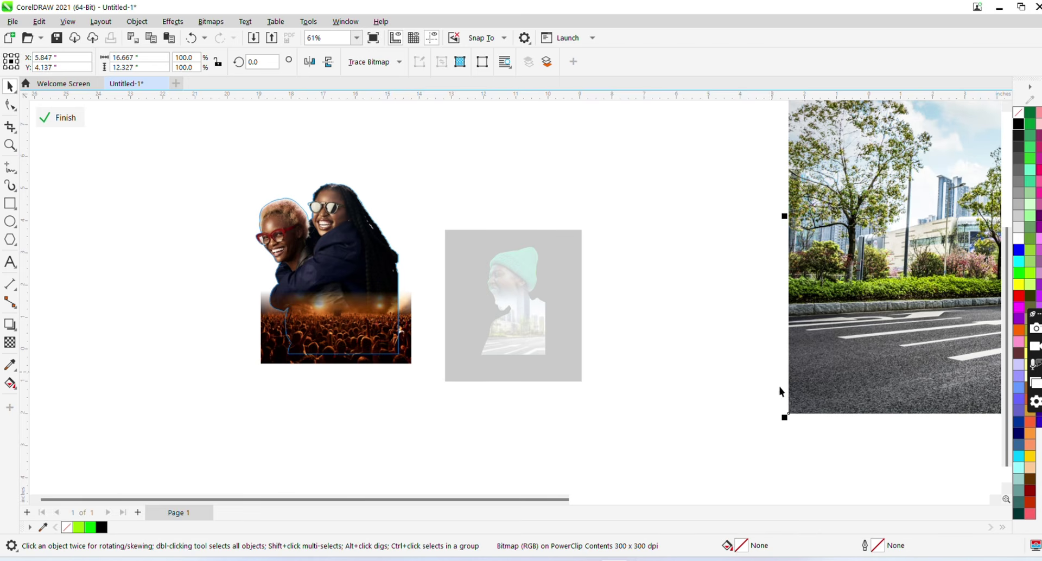
Scale the city photo to 31.6% (5.26 by 3.89 inches) and place it over the women's heads and shoulders.
{"action": "left_click_drag", "start_coordinate": [786, 421], "coordinate": [910, 327]}
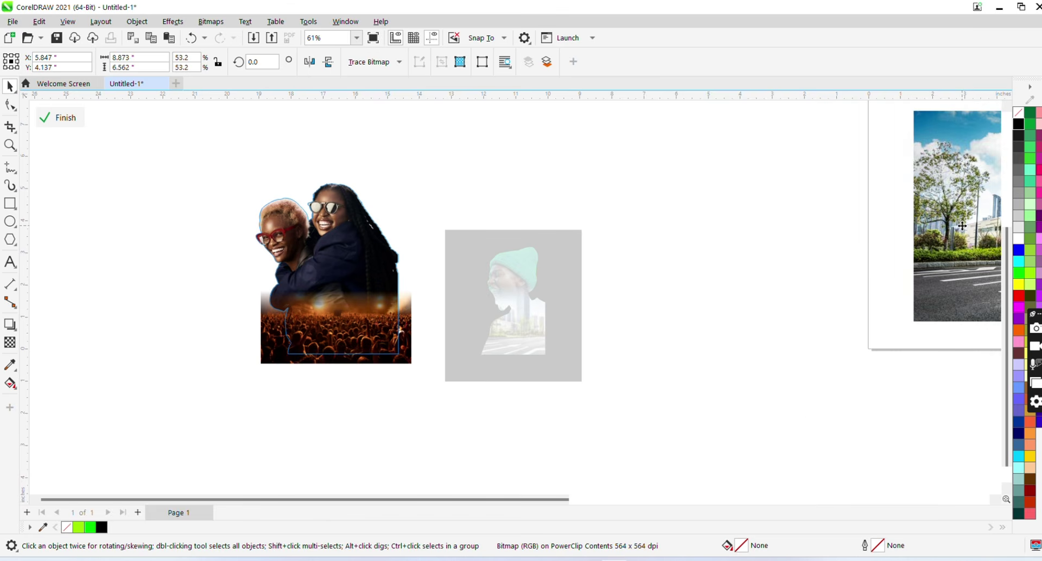
{"action": "left_click_drag", "start_coordinate": [962, 226], "coordinate": [695, 328]}
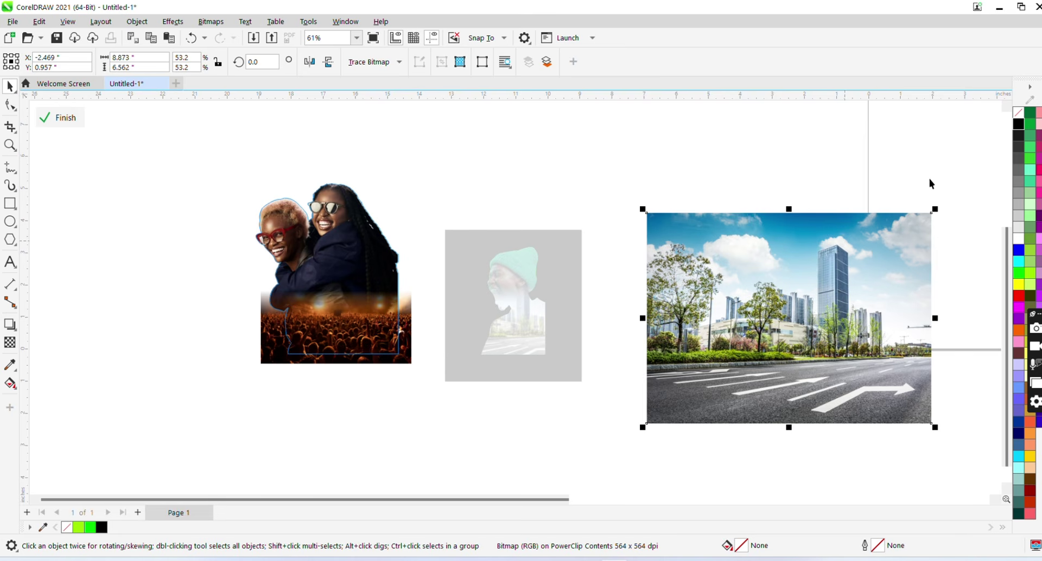
{"action": "left_click_drag", "start_coordinate": [935, 210], "coordinate": [879, 221]}
{"action": "left_click_drag", "start_coordinate": [803, 296], "coordinate": [338, 219]}
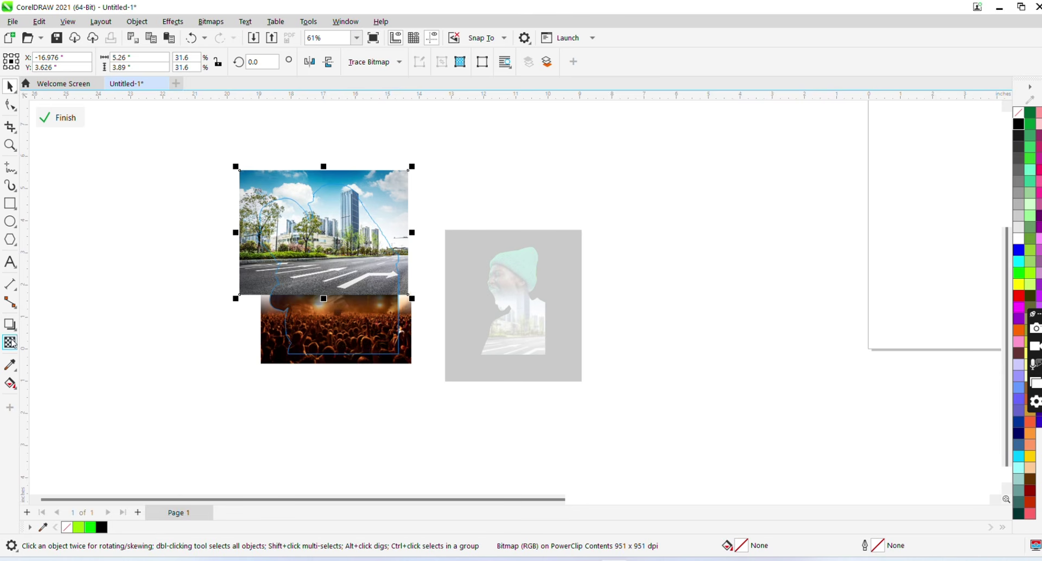
Fade the city photo's lower part into the women's clothing with a vertical fountain transparency and finish editing the PowerClip.
{"action": "left_click", "coordinate": [11, 342]}
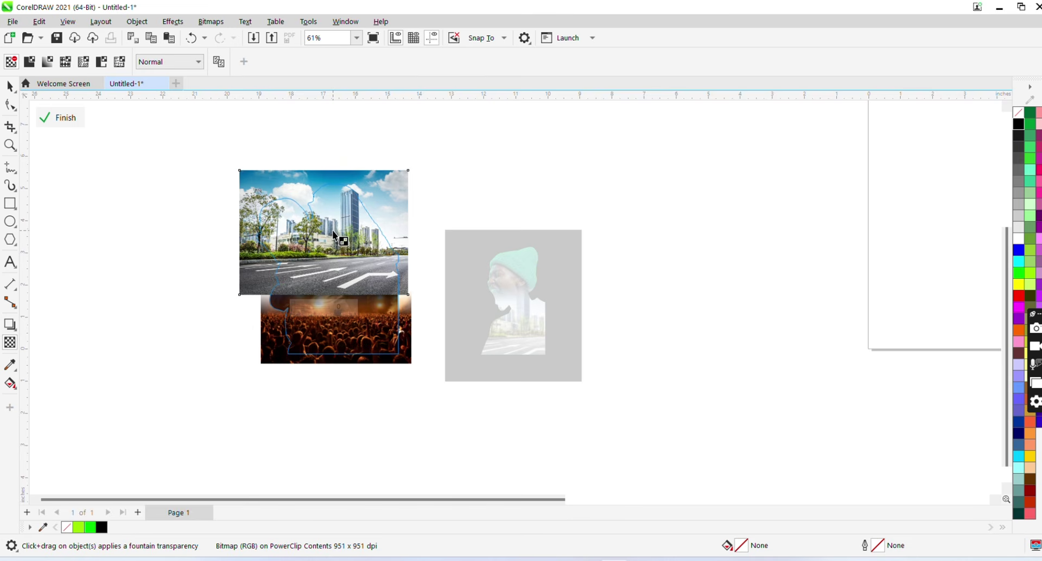
{"action": "left_click_drag", "start_coordinate": [332, 231], "coordinate": [334, 263]}
{"action": "key", "text": "space"}
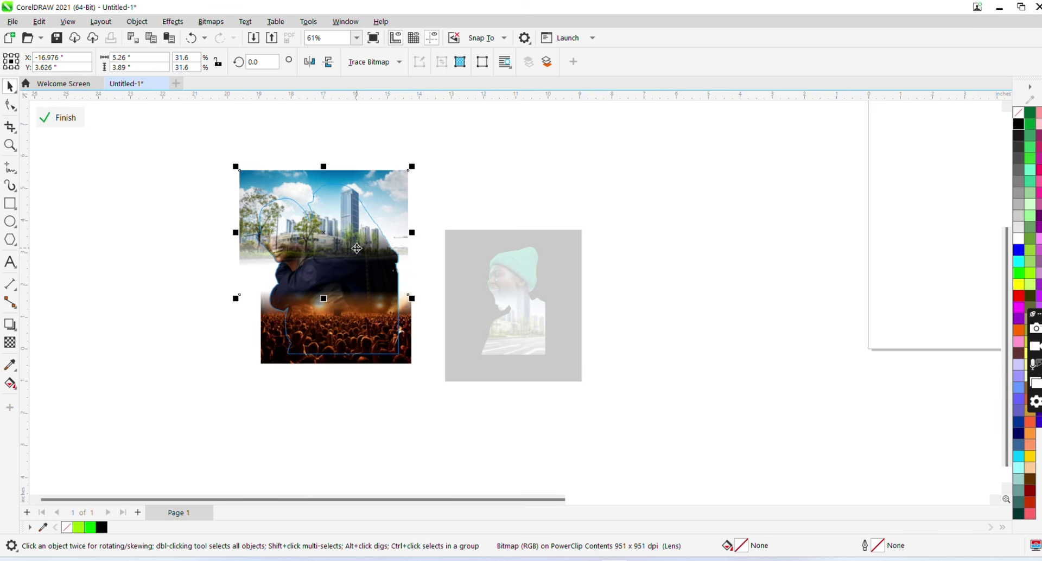
{"action": "right_click", "coordinate": [356, 248]}
{"action": "left_click", "coordinate": [434, 199]}
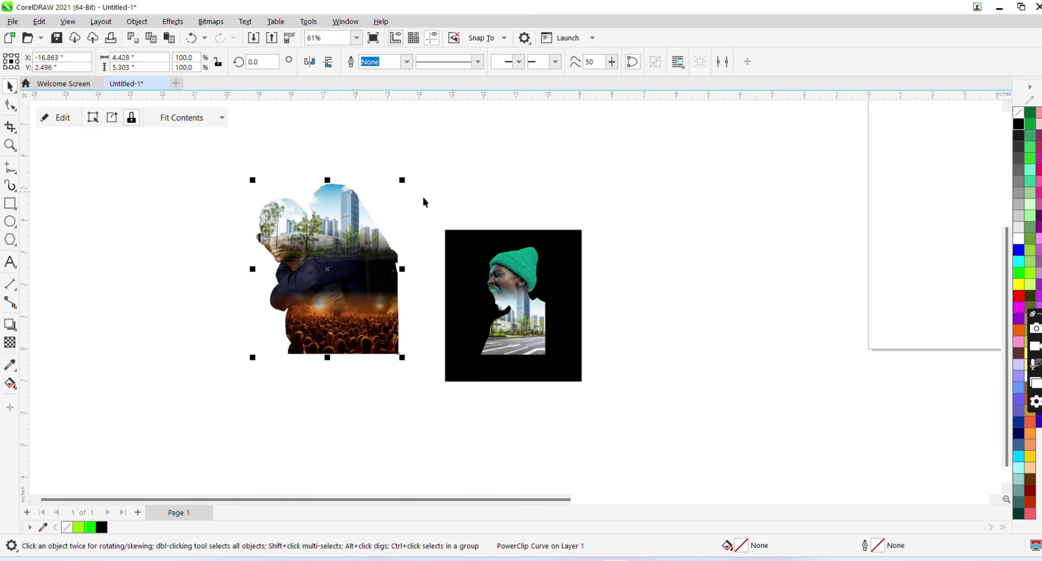
Edit the PowerClip, move the city photo to X -16.652, Y 3.49 inches and convert it to a 300 dpi RGB Color (24-bit) bitmap.
{"action": "double_click", "coordinate": [314, 231]}
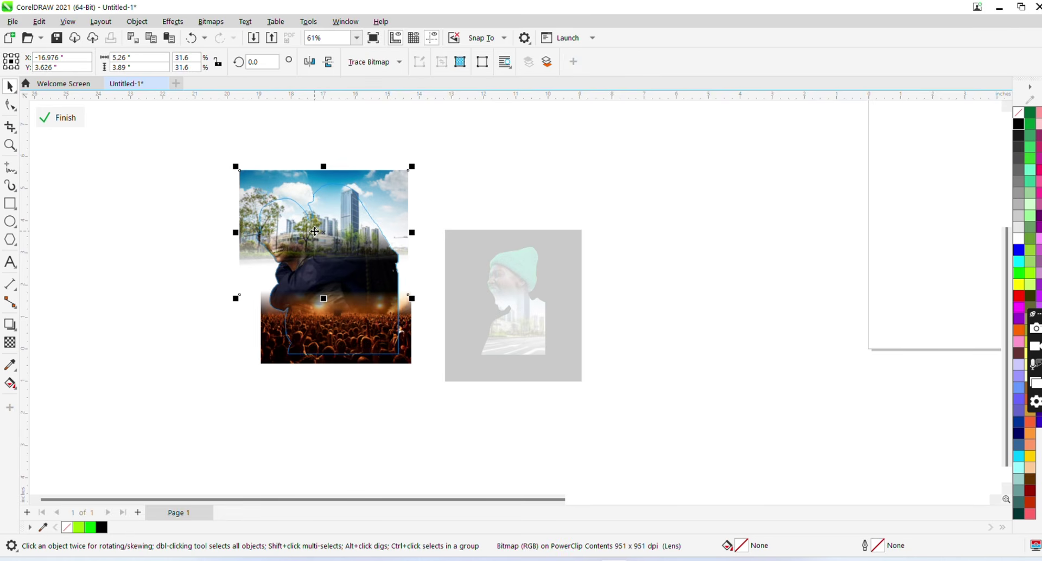
{"action": "left_click_drag", "start_coordinate": [337, 221], "coordinate": [349, 226]}
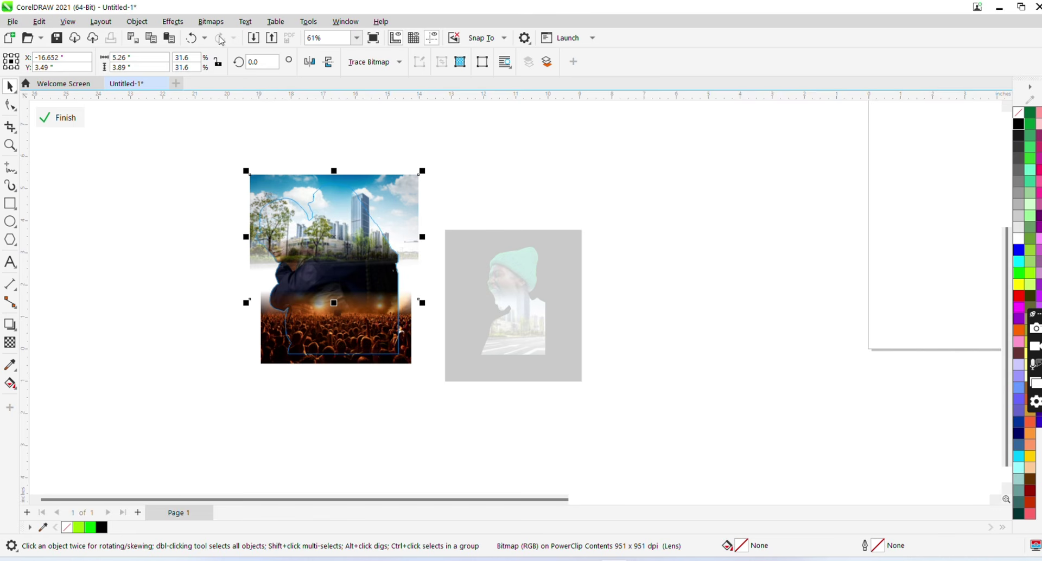
{"action": "left_click", "coordinate": [221, 30]}
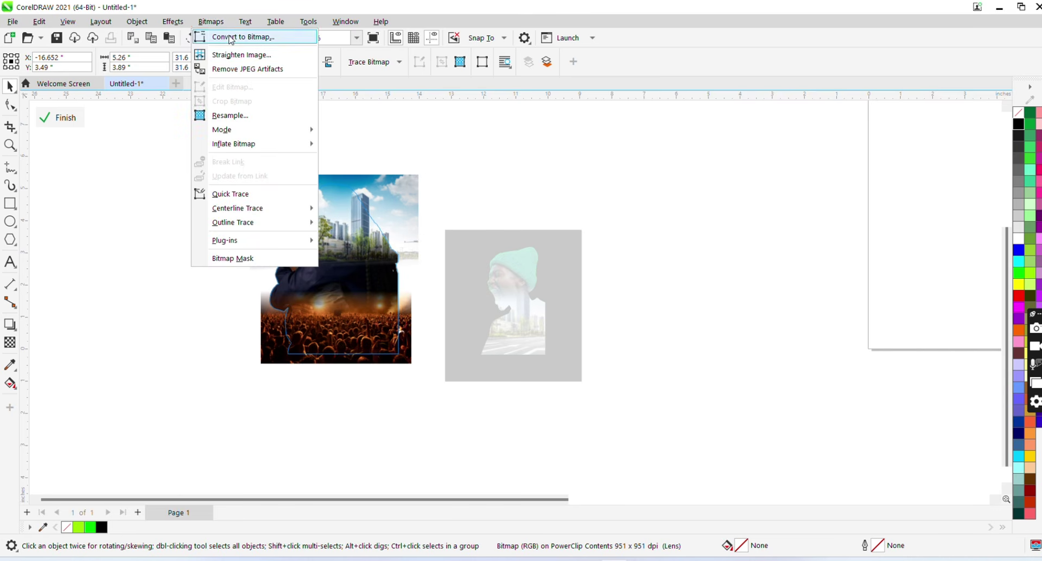
{"action": "left_click", "coordinate": [232, 39]}
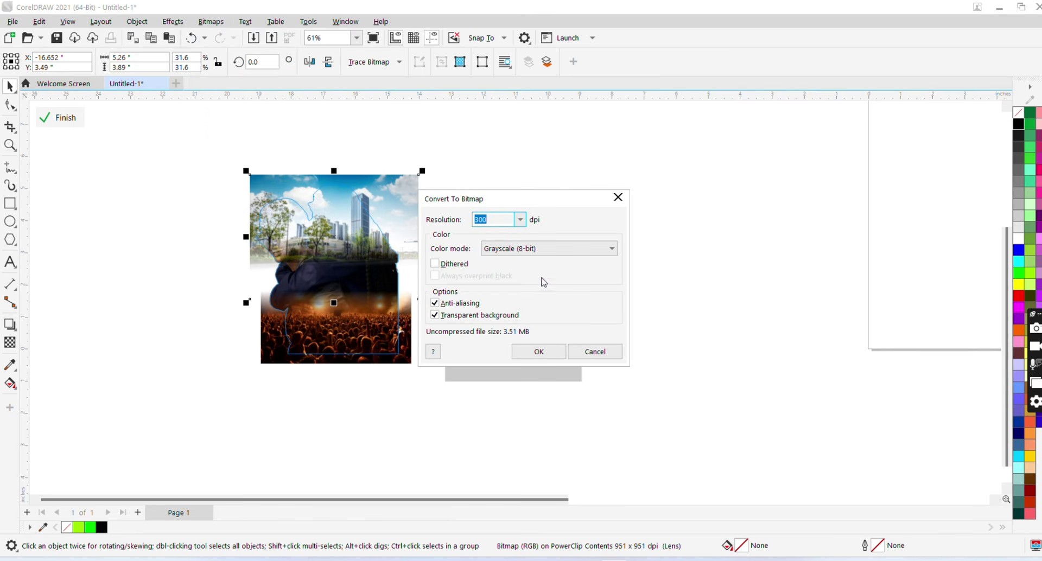
{"action": "left_click", "coordinate": [540, 250]}
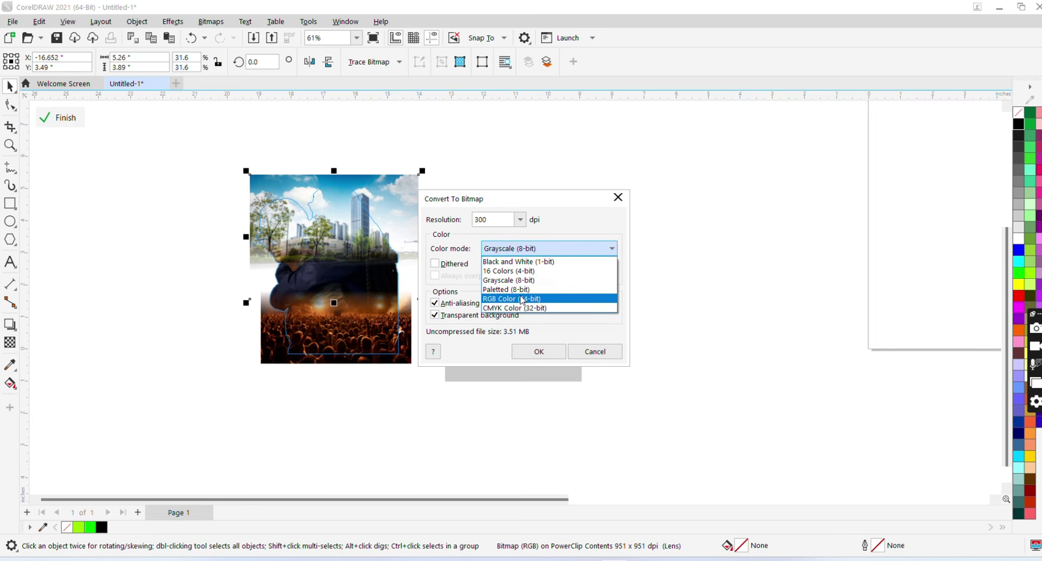
{"action": "left_click", "coordinate": [522, 299]}
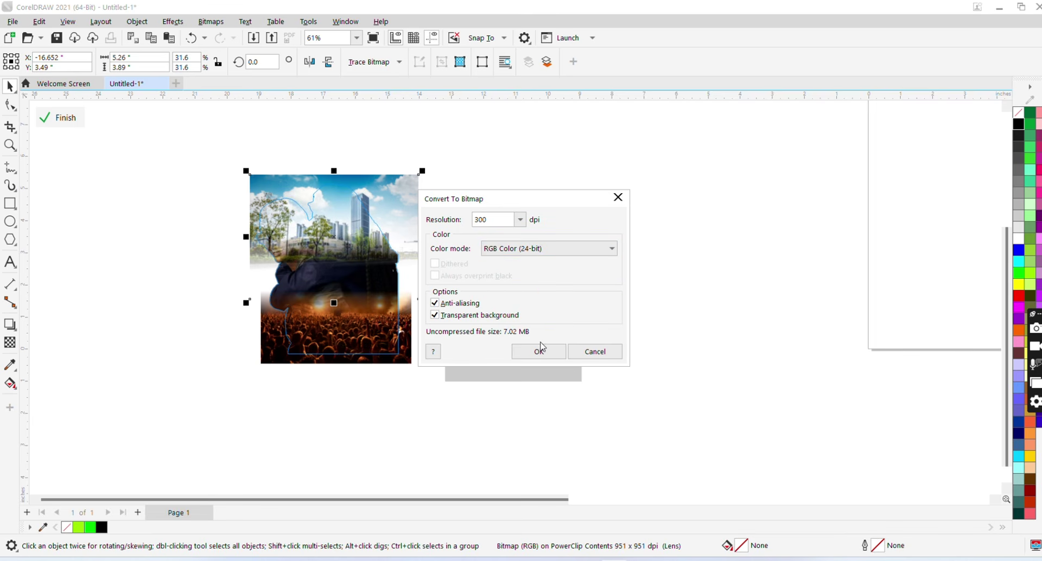
{"action": "left_click", "coordinate": [543, 351]}
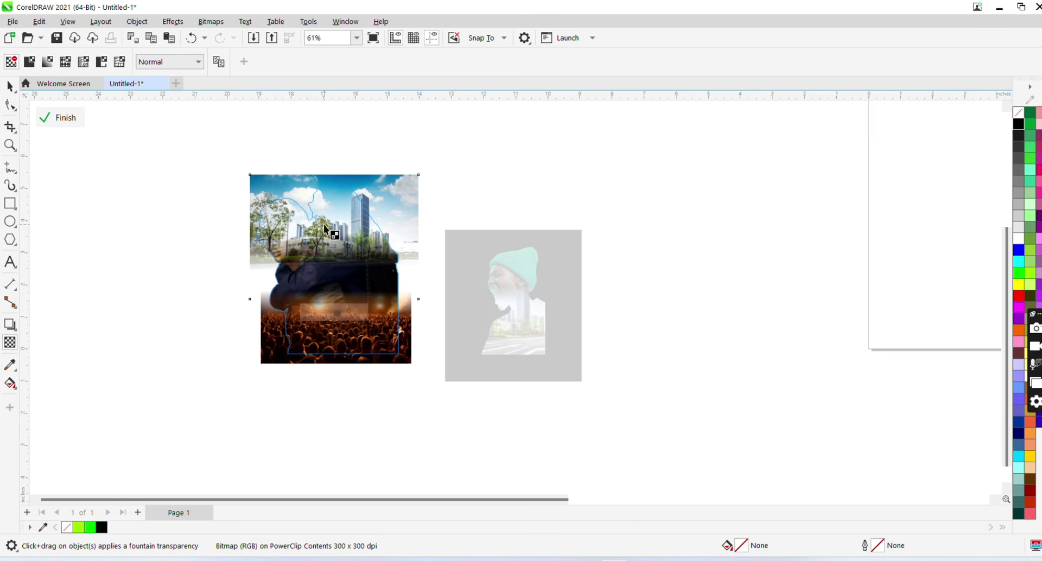
Fade the city bitmap off the left woman's face with a nearly horizontal -175° fountain transparency and finish editing the PowerClip.
{"action": "left_click_drag", "start_coordinate": [324, 224], "coordinate": [275, 227]}
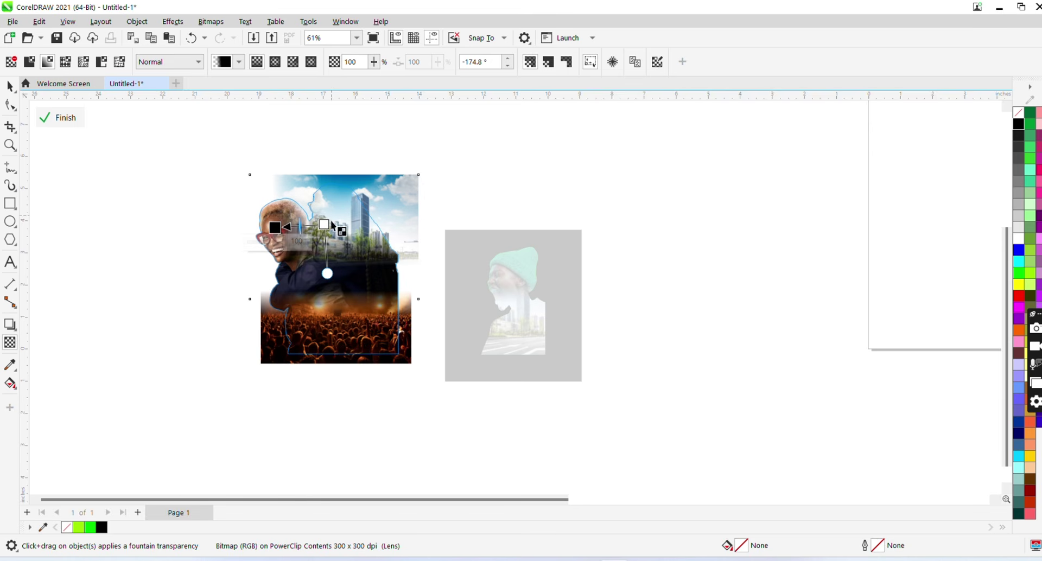
{"action": "left_click_drag", "start_coordinate": [328, 223], "coordinate": [362, 222]}
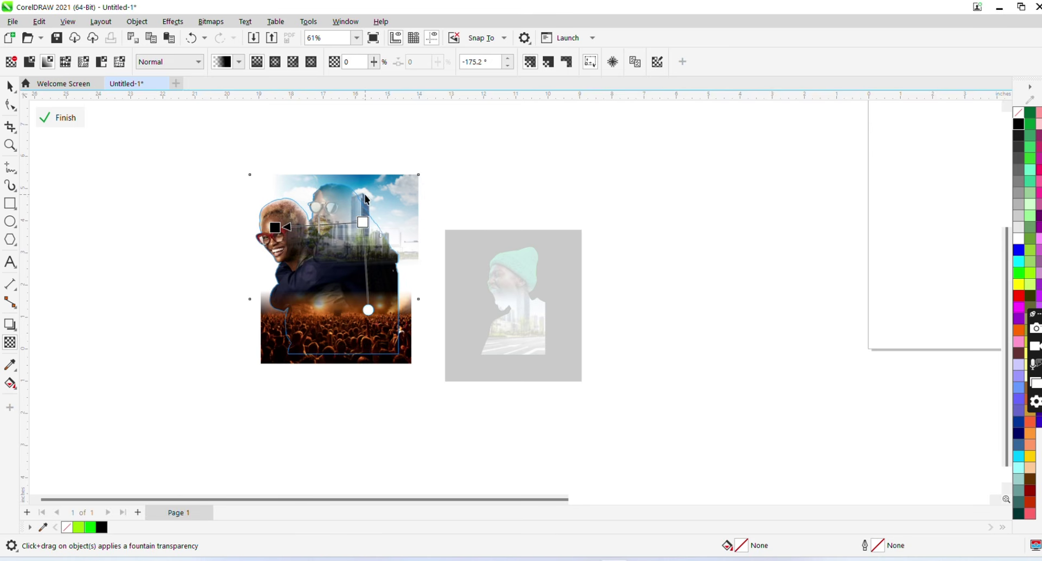
{"action": "key", "text": "space"}
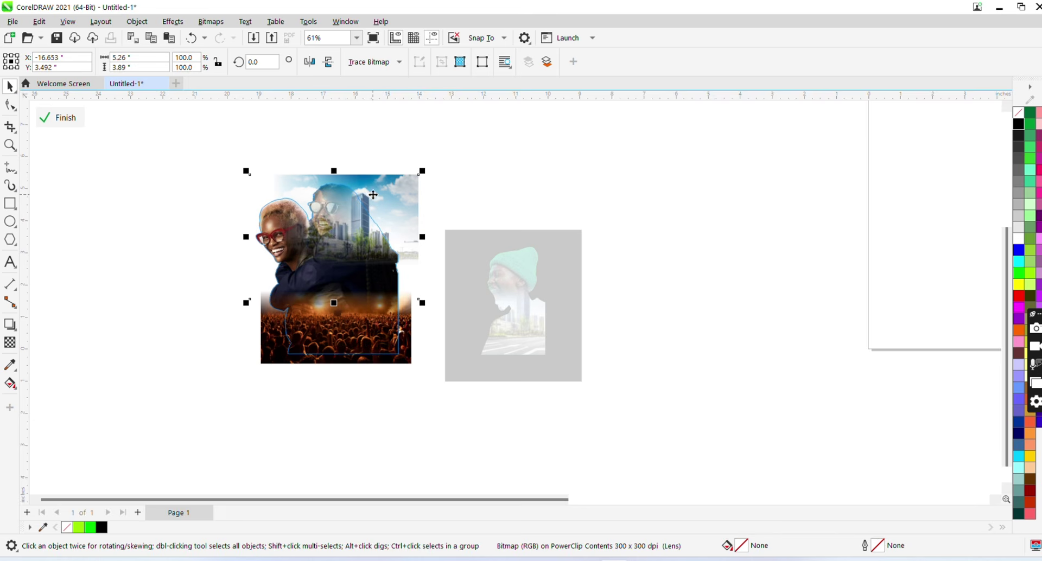
{"action": "key", "text": "space"}
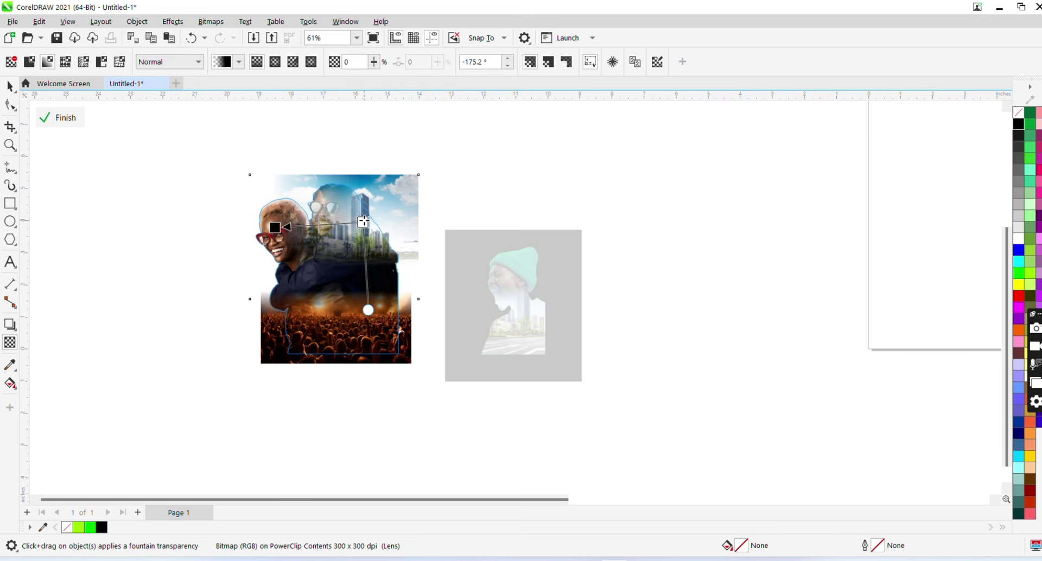
{"action": "left_click_drag", "start_coordinate": [363, 222], "coordinate": [384, 220]}
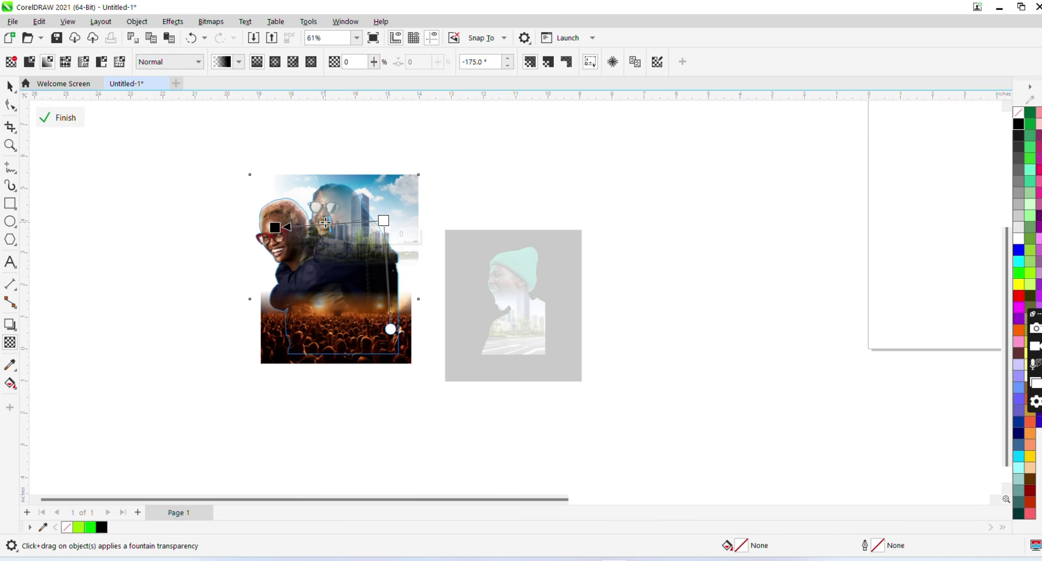
{"action": "left_click", "coordinate": [346, 224]}
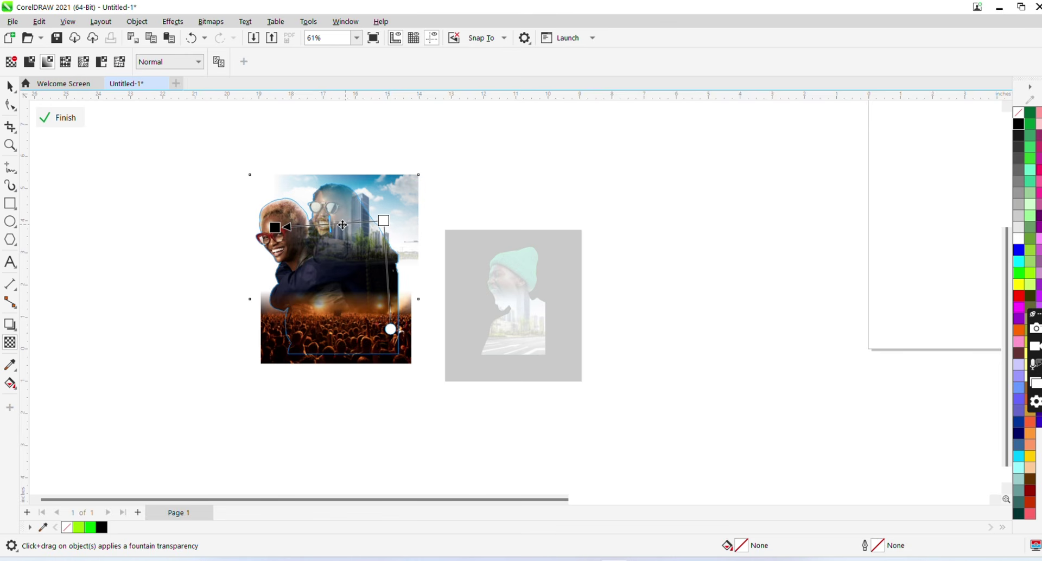
{"action": "double_click", "coordinate": [358, 222]}
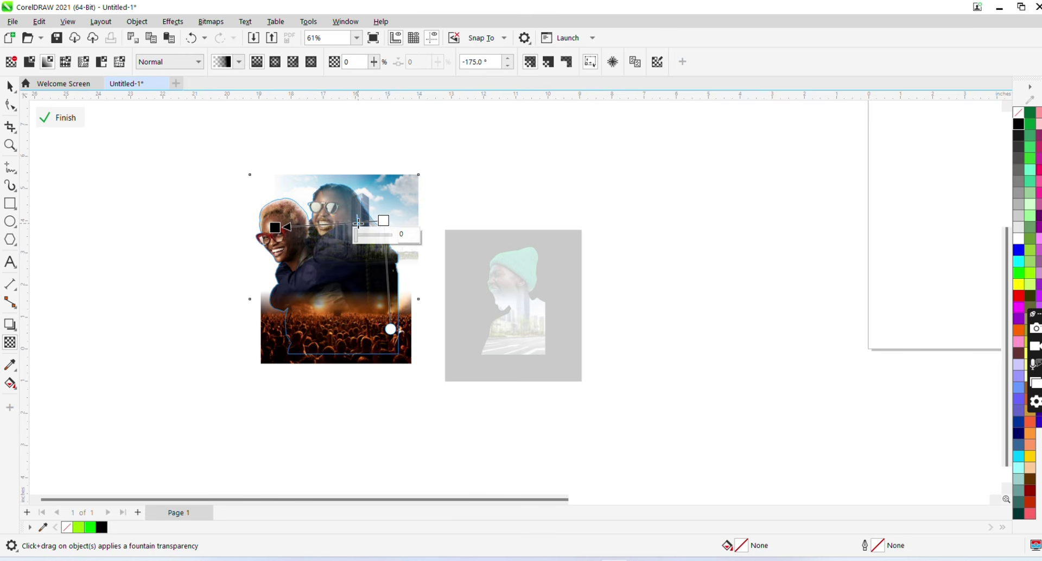
{"action": "key", "text": "space"}
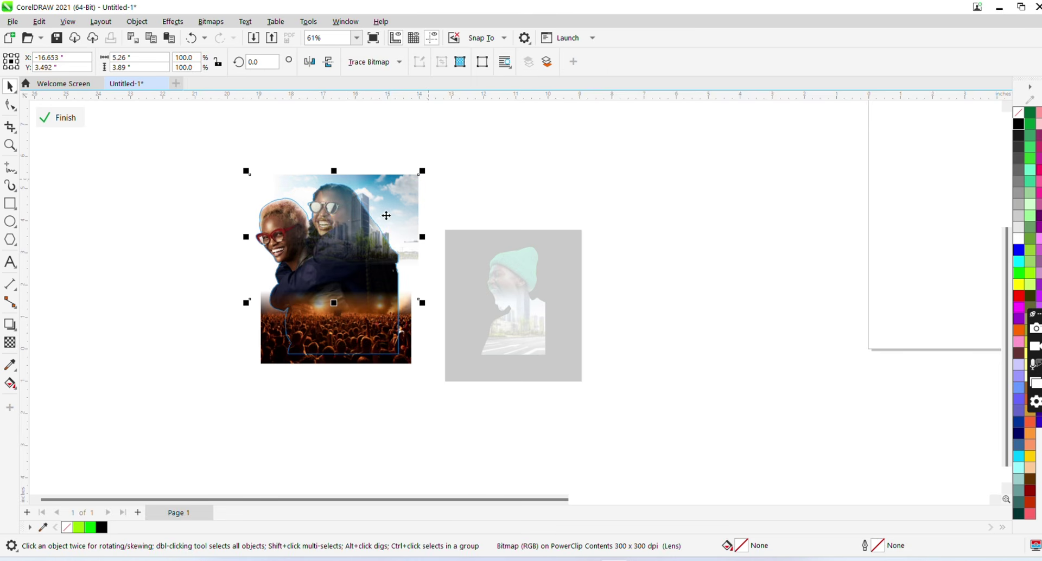
{"action": "right_click", "coordinate": [382, 221]}
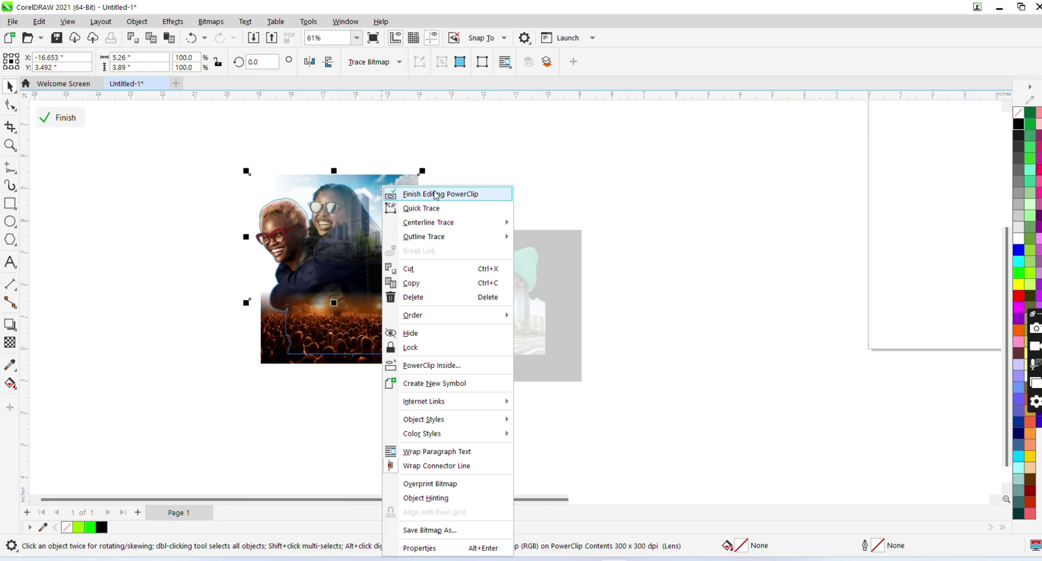
{"action": "left_click", "coordinate": [436, 195]}
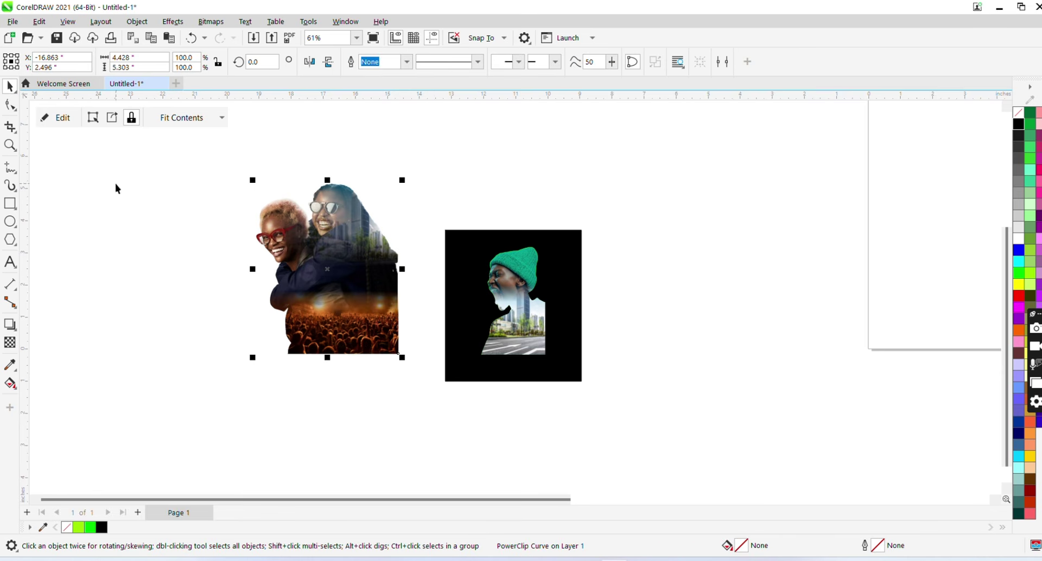
Draw a black-filled rectangle of about 6.956 by 6.7 inches around the women cut-out and bring the cut-out in front of it.
{"action": "left_click", "coordinate": [8, 205]}
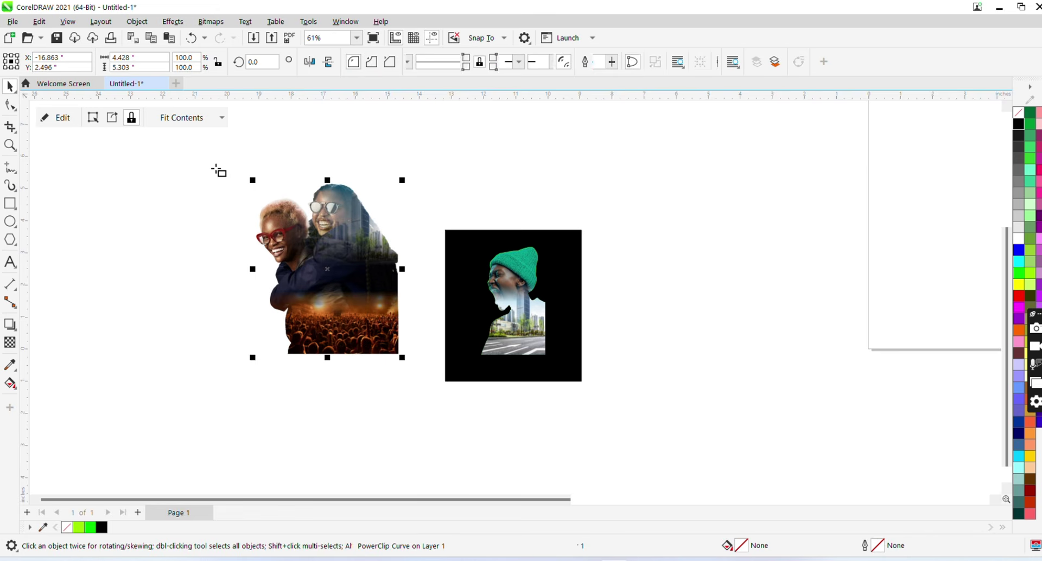
{"action": "left_click_drag", "start_coordinate": [216, 169], "coordinate": [439, 383]}
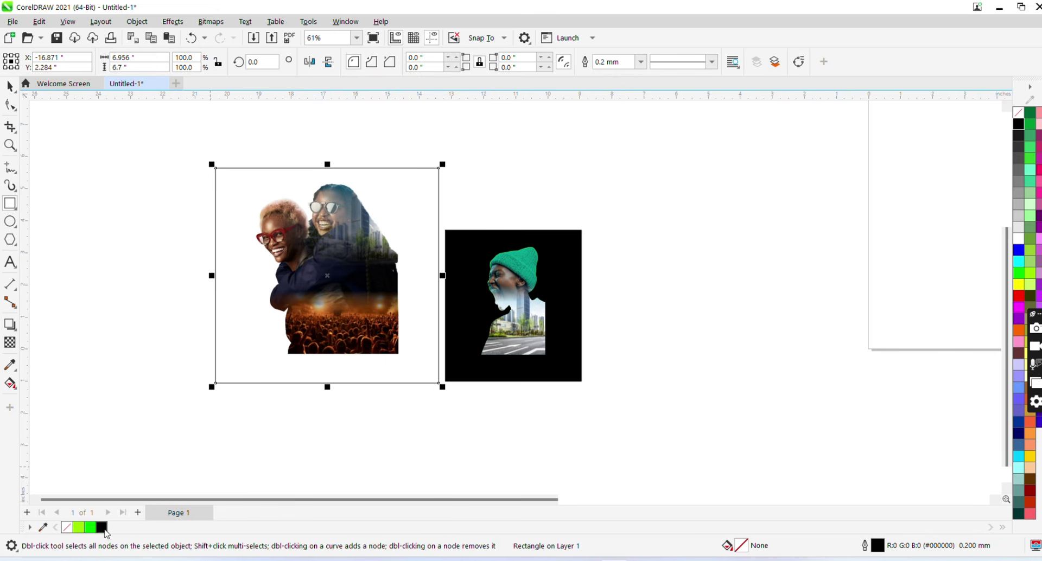
{"action": "left_click", "coordinate": [102, 528]}
{"action": "key", "text": "space"}
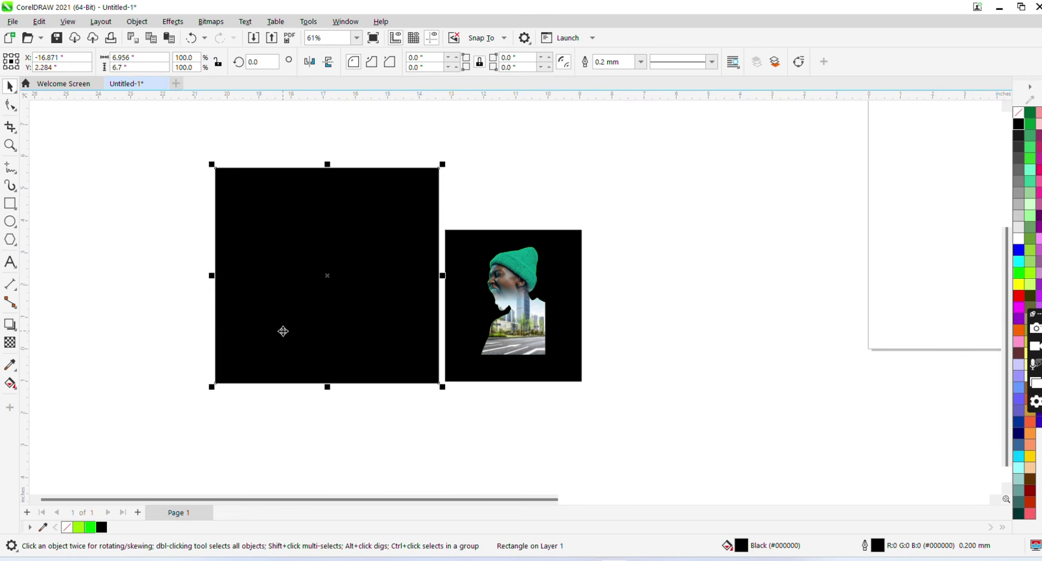
{"action": "left_click_drag", "start_coordinate": [468, 157], "coordinate": [182, 371]}
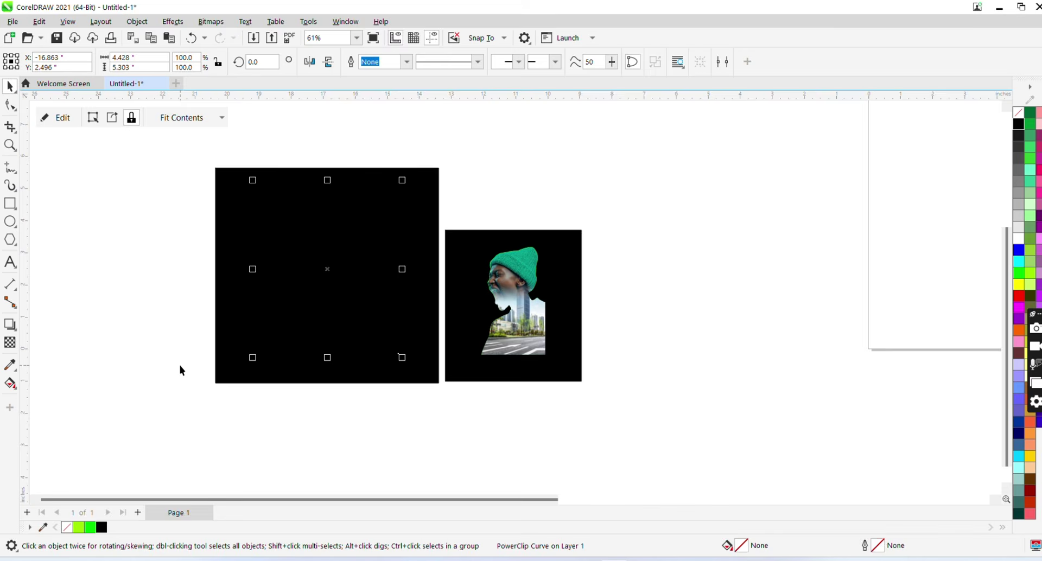
{"action": "key", "text": "shift+Page_Up"}
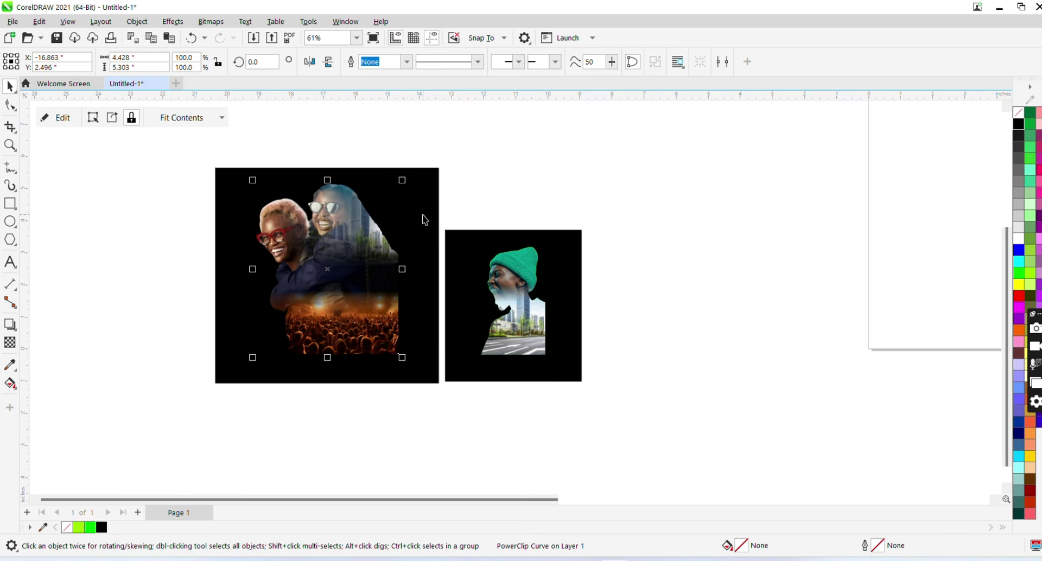
Select the women cut-out with the beanie artwork and its background, and inspect both compositions in a full-screen preview.
{"action": "left_click", "coordinate": [502, 269], "text": "shift"}
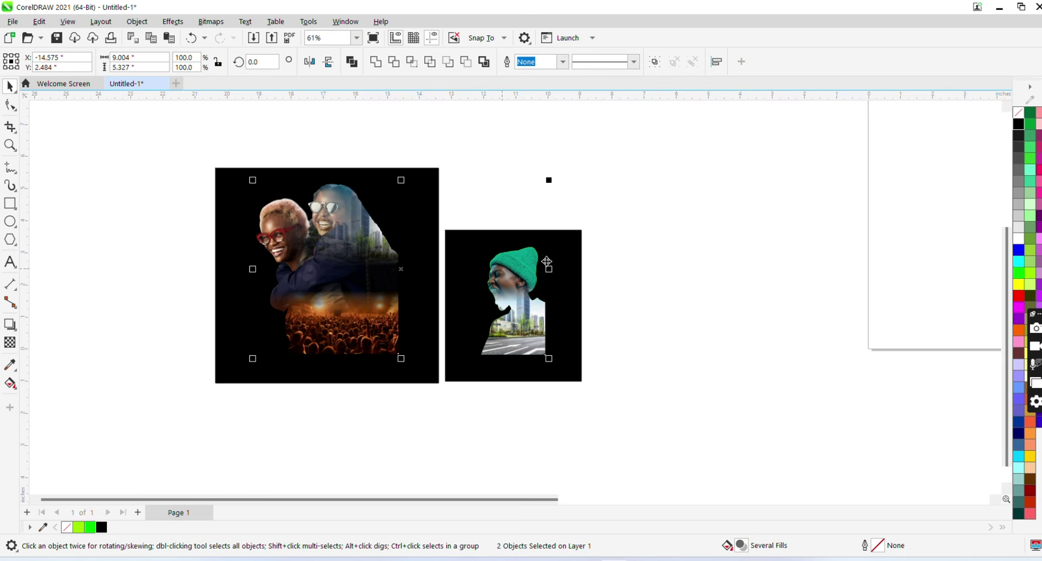
{"action": "left_click", "coordinate": [561, 262], "text": "shift"}
{"action": "key", "text": "shift+F2"}
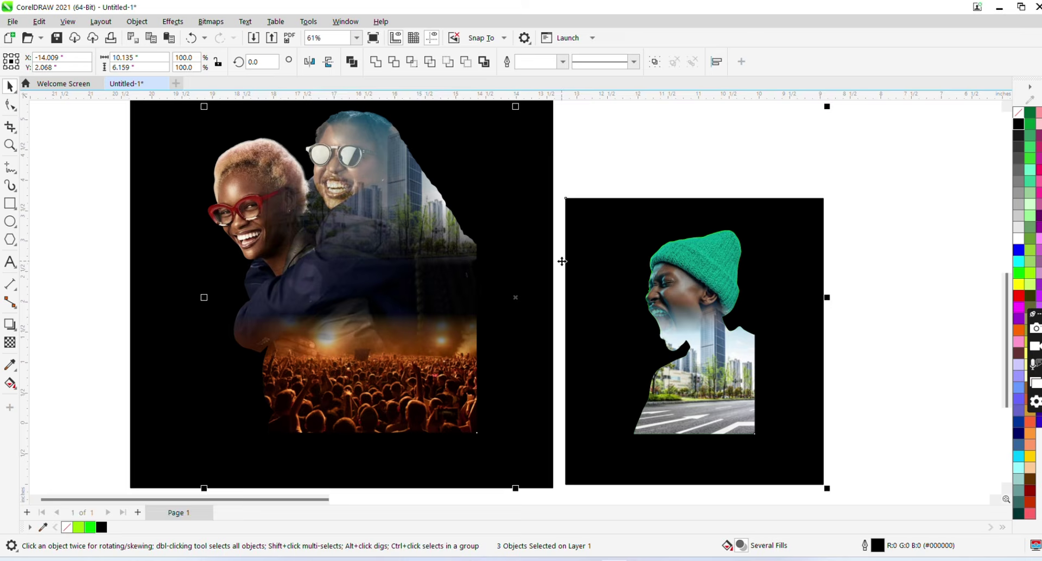
{"action": "key", "text": "F9"}
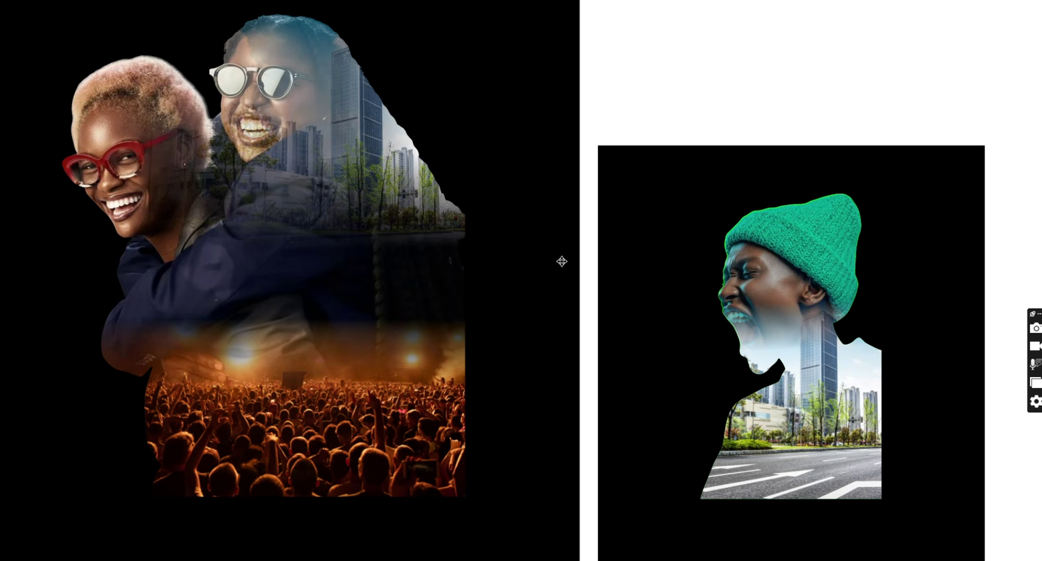
{"action": "left_click", "coordinate": [464, 282]}
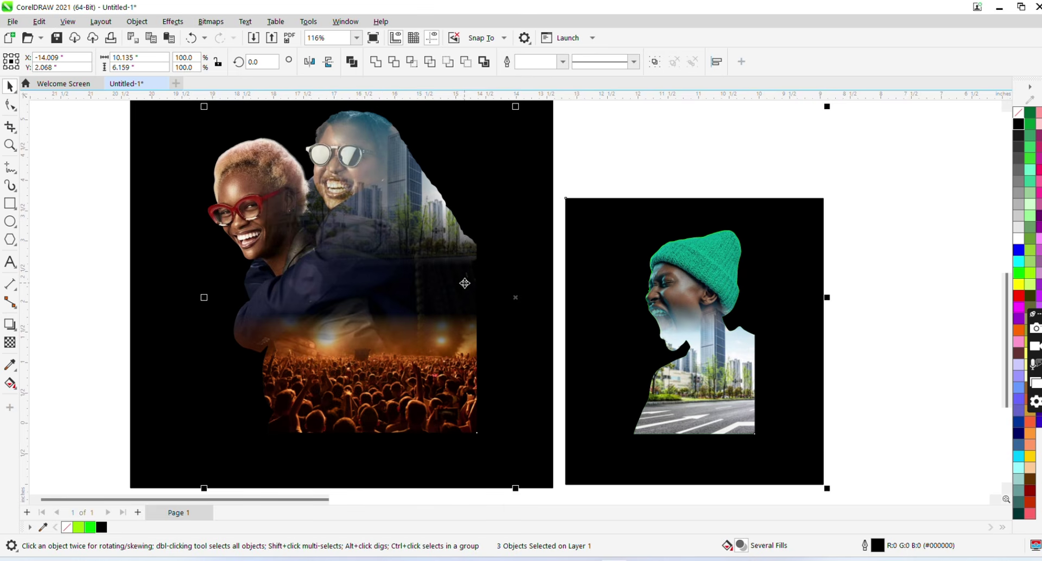